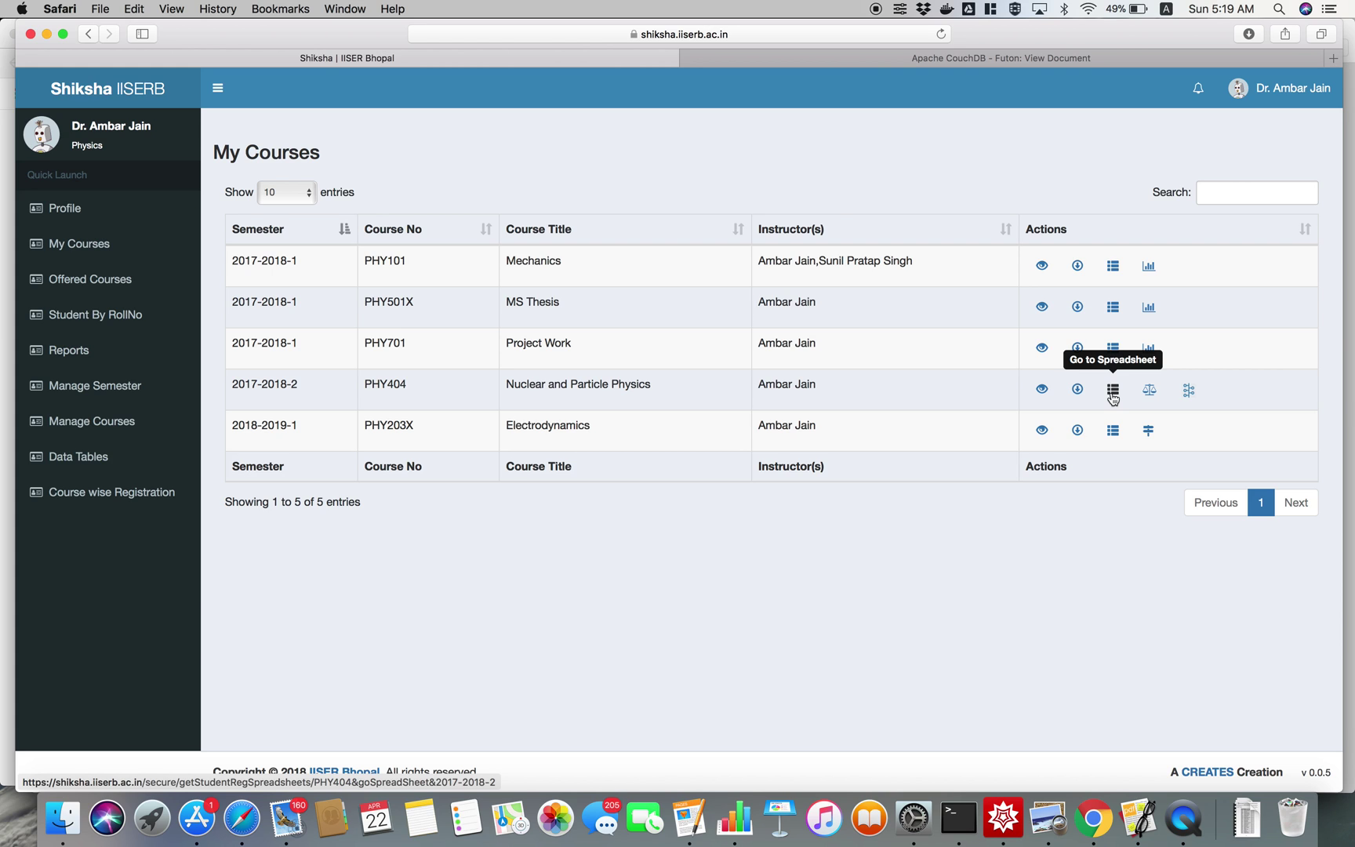
Step: Add a Number column named End-Sem to the PHY404 course spreadsheet and update the table
left_click(1113, 392)
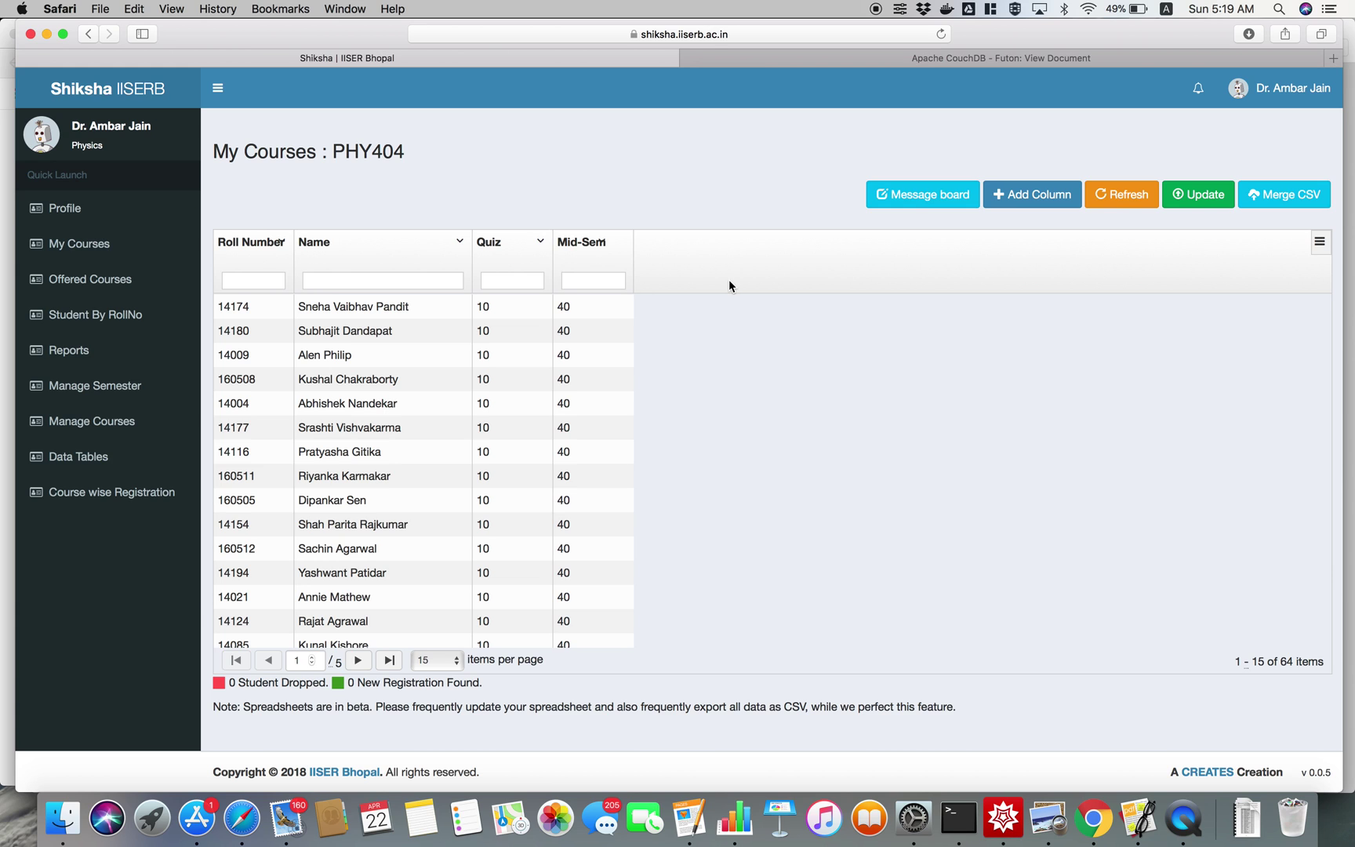
left_click(1052, 202)
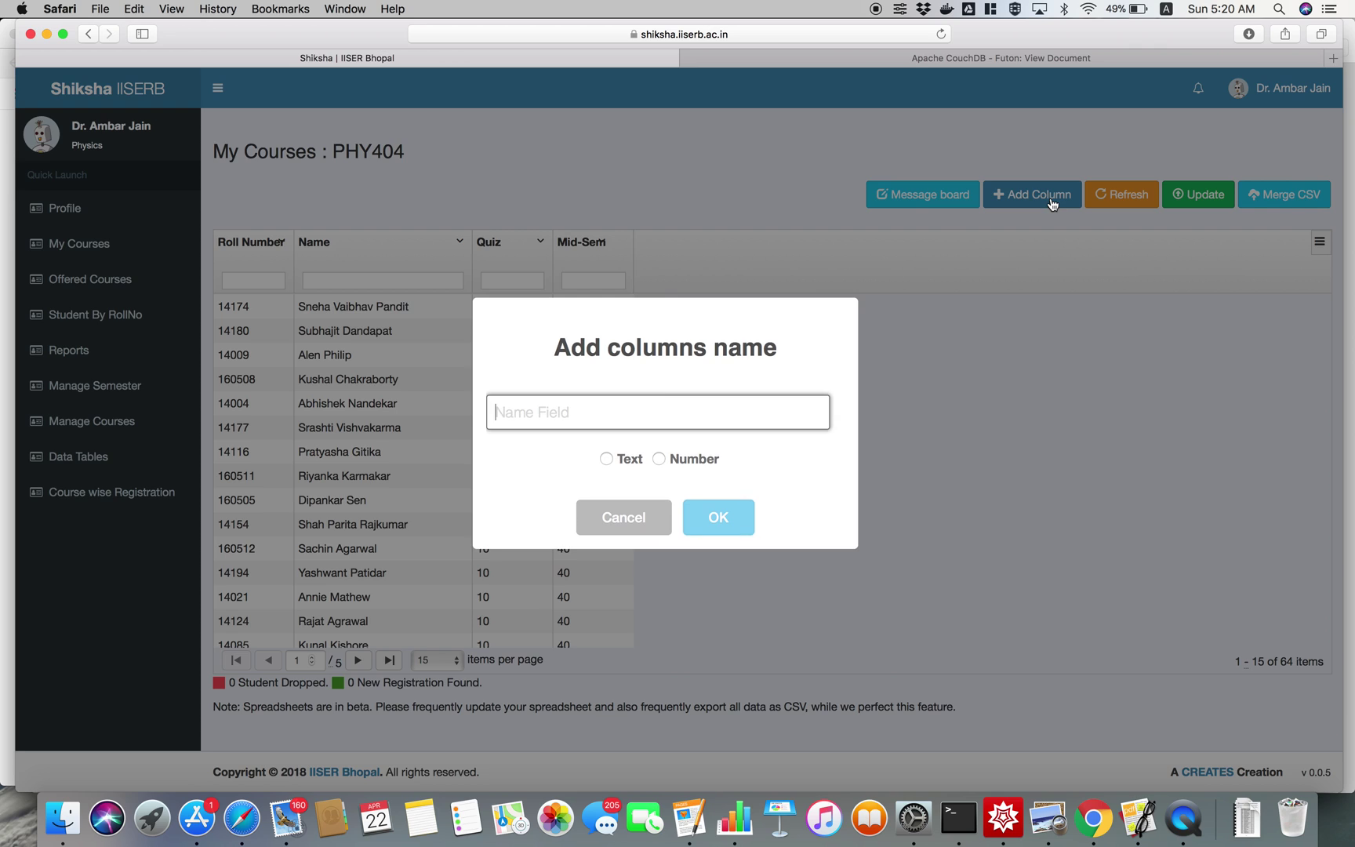
type("End-Sem")
left_click(658, 459)
left_click(718, 516)
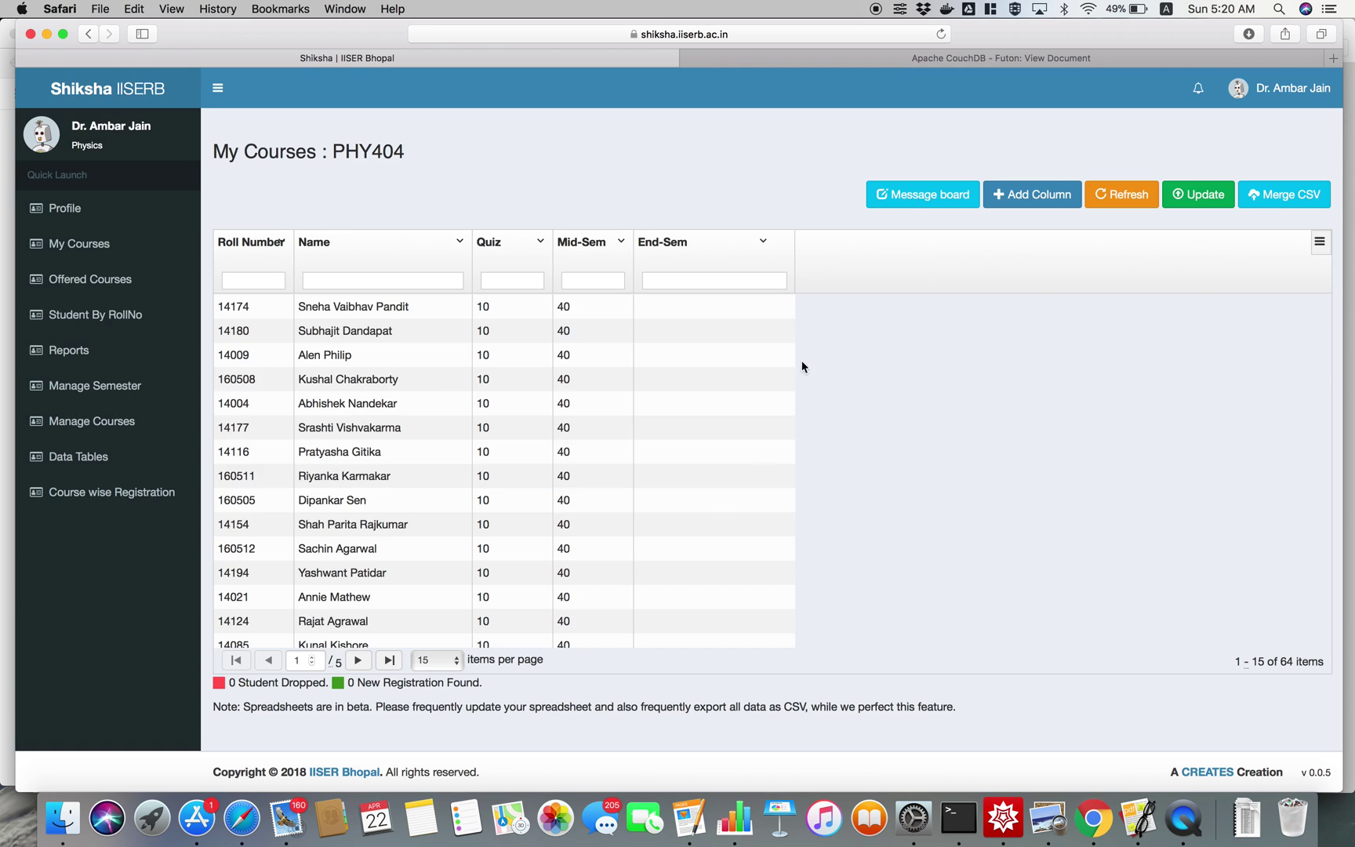
left_click(1198, 194)
left_click(734, 516)
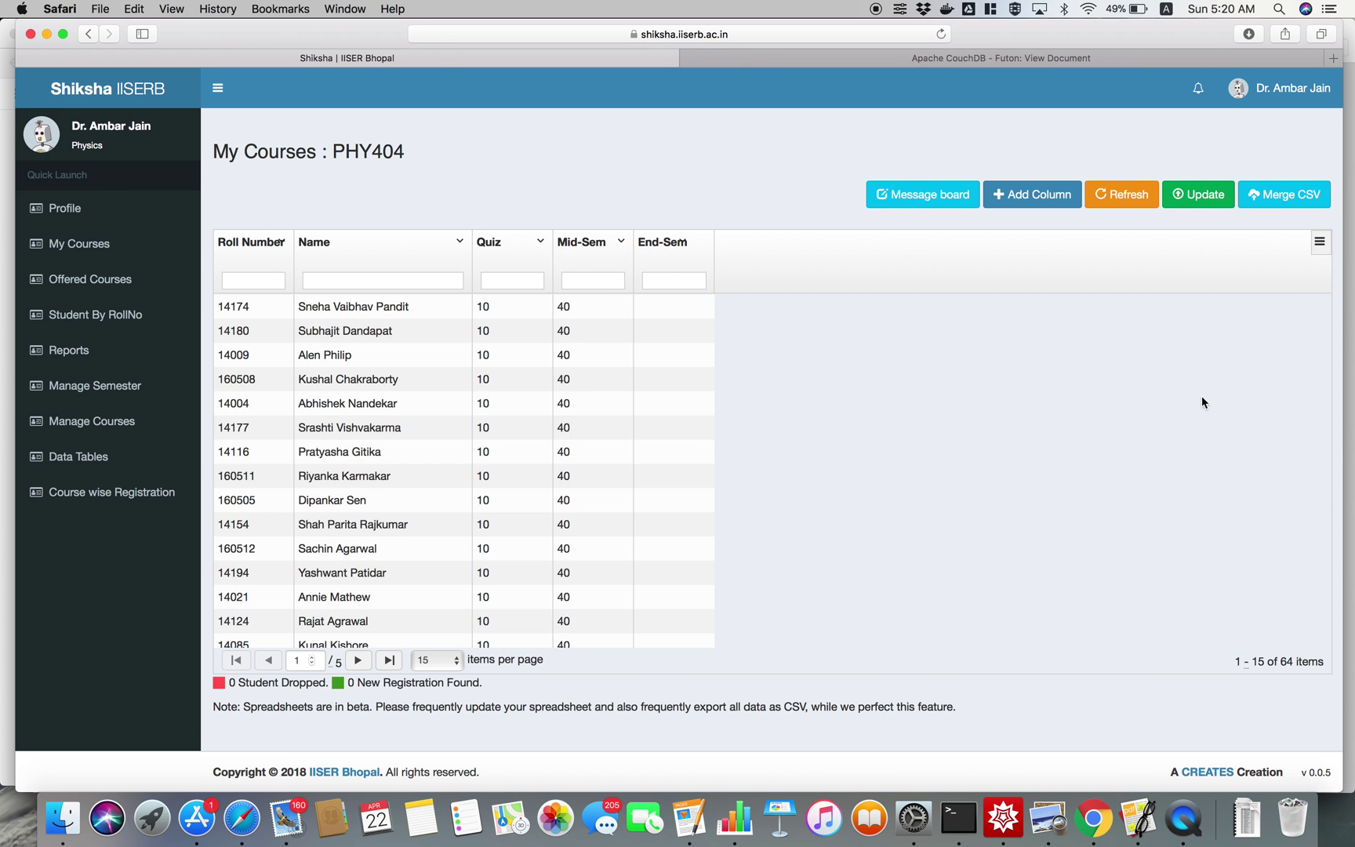
Step: Enter 30 as the End-Sem mark for the first three students in the list
left_click(1320, 242)
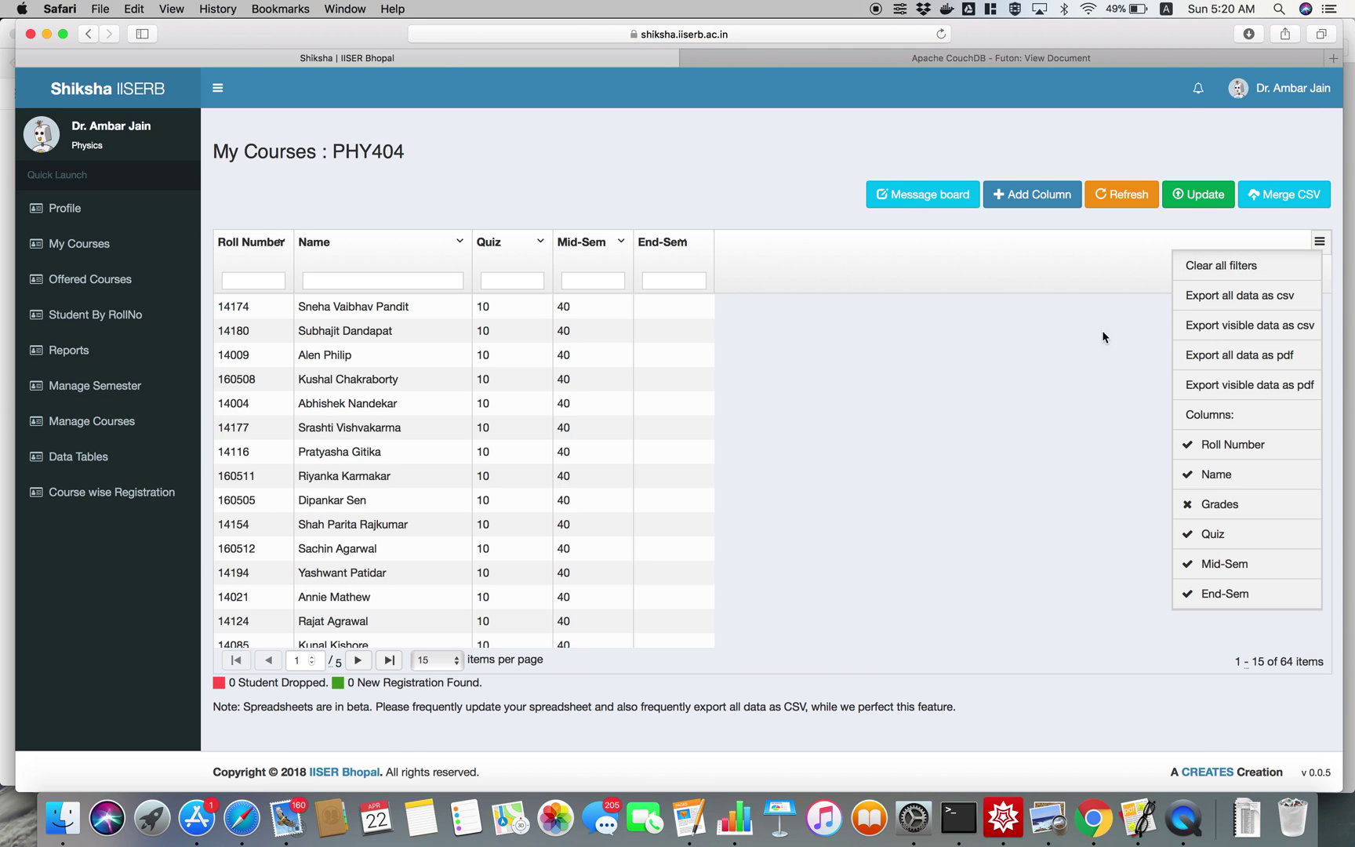
left_click(1007, 408)
left_click(674, 306)
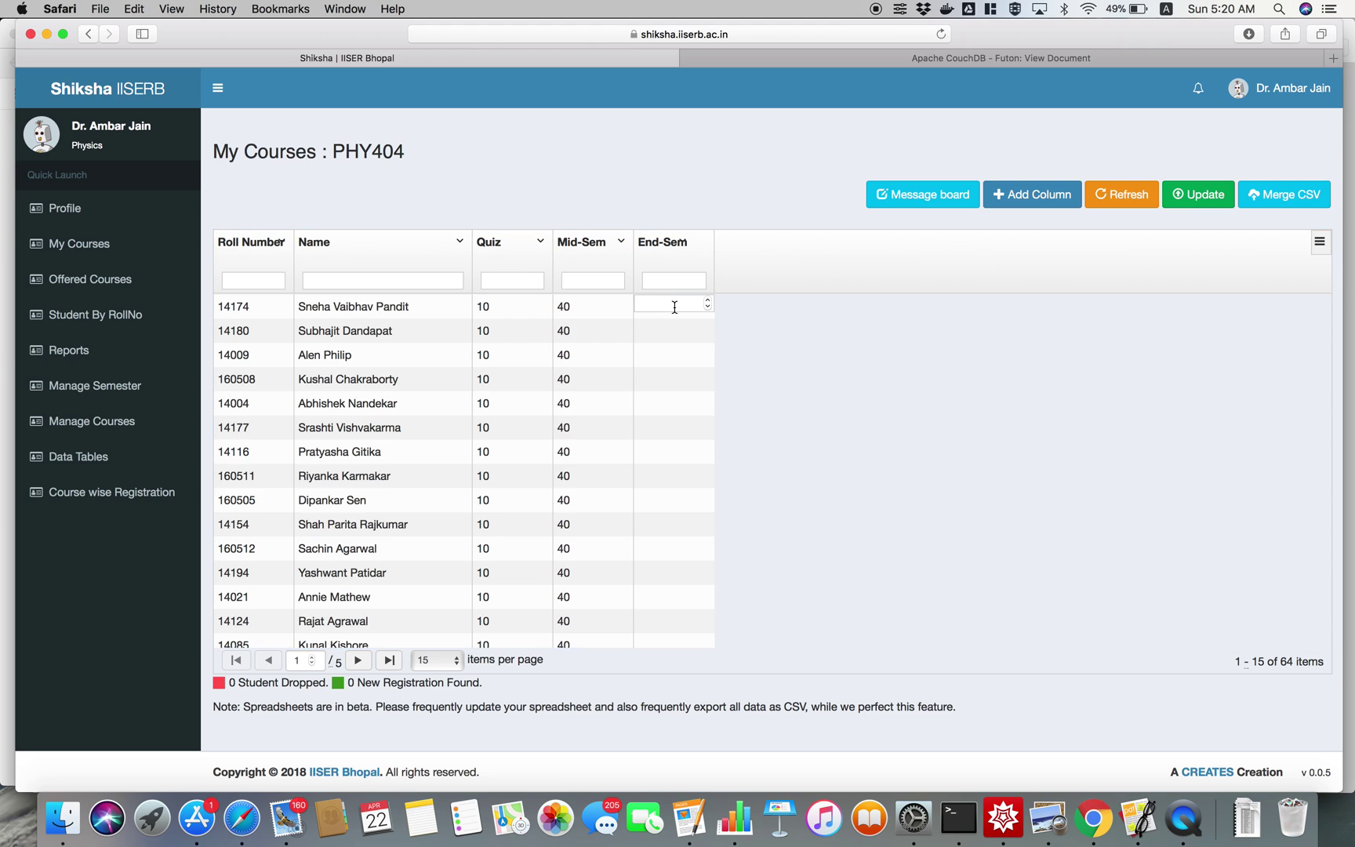
type("30")
key("Return")
type("30")
key("Return")
type("30")
left_click(817, 355)
Step: Export all spreadsheet data as CSV and open the downloaded mycourses-6 file in Numbers
left_click(1320, 241)
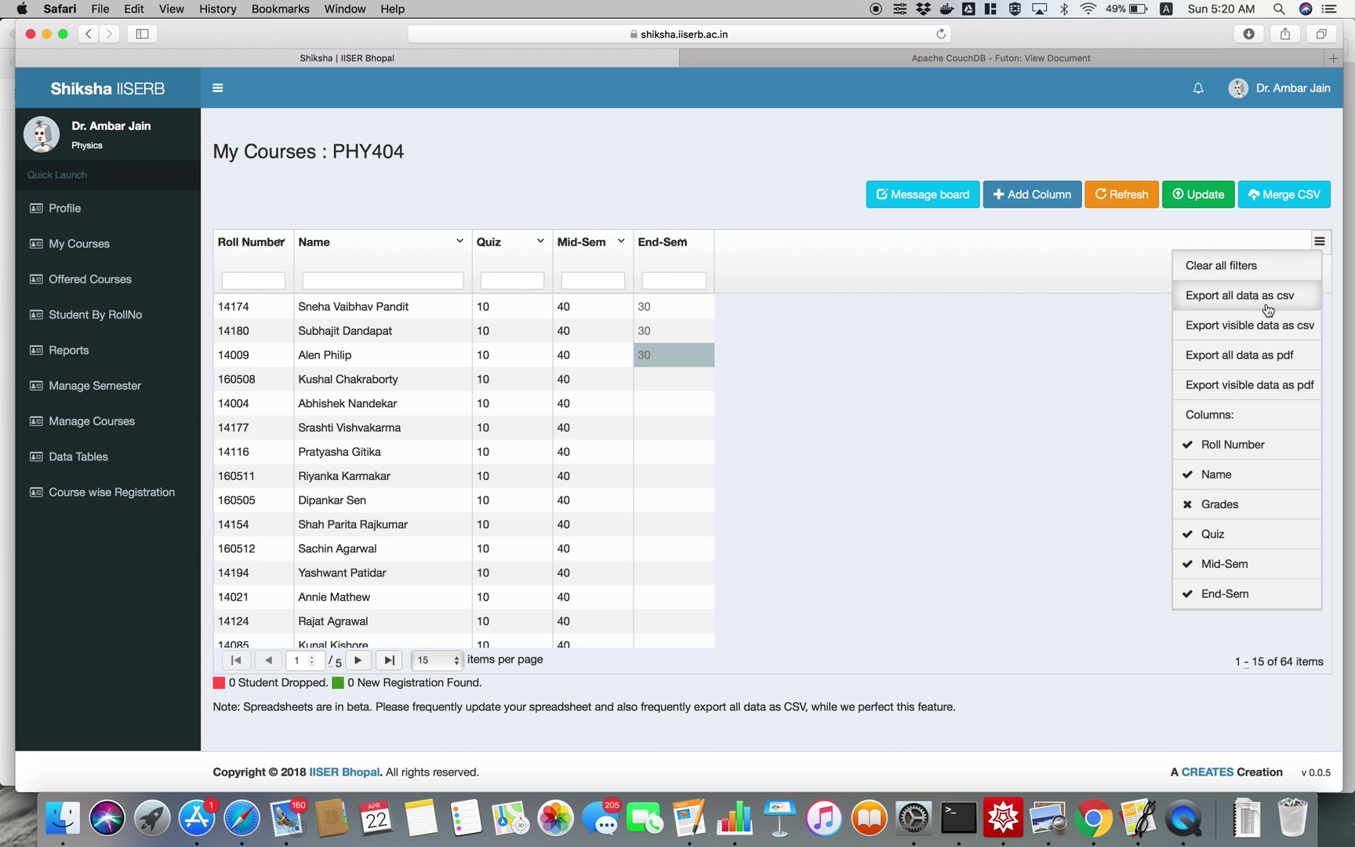
left_click(1268, 308)
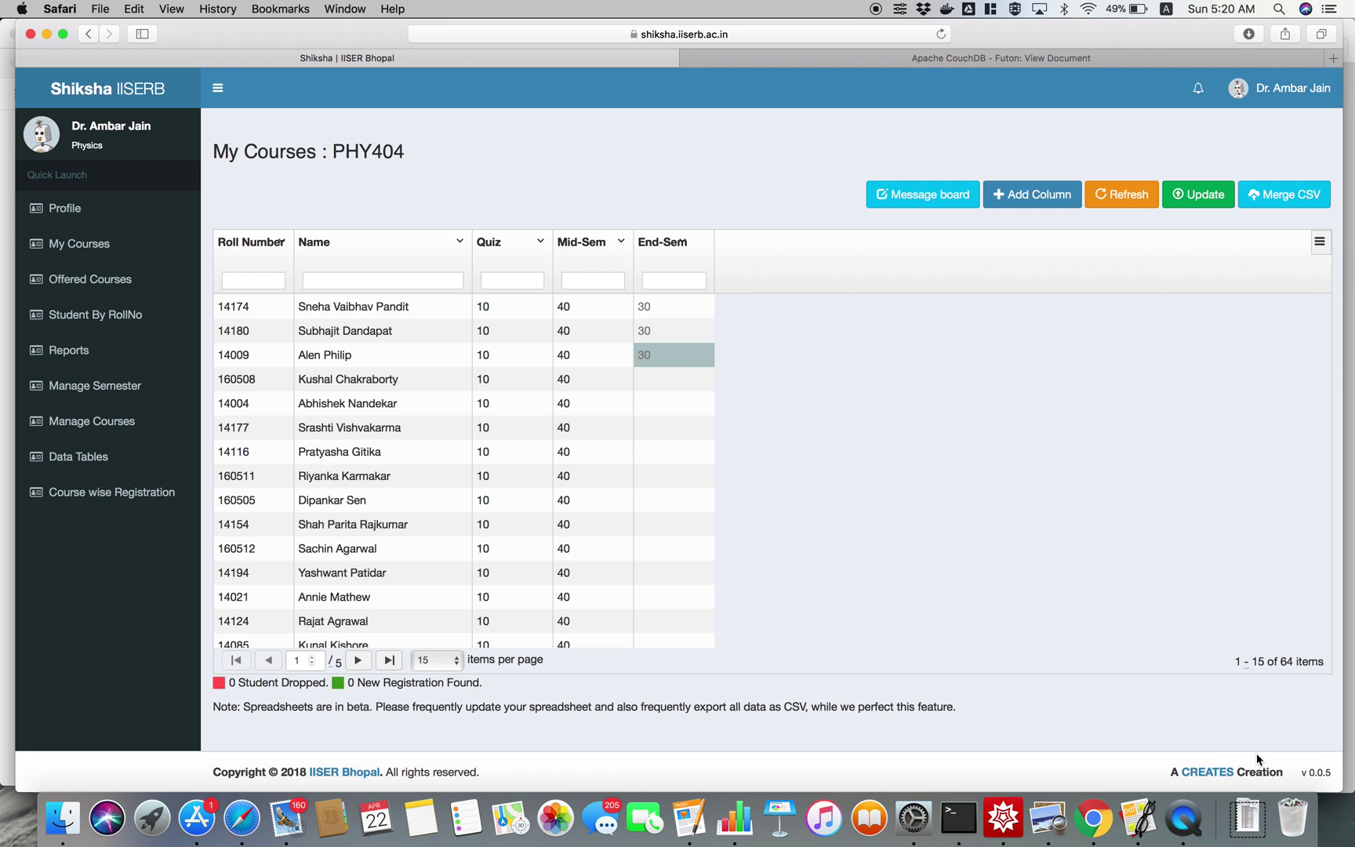
left_click(1246, 818)
left_click(1246, 745)
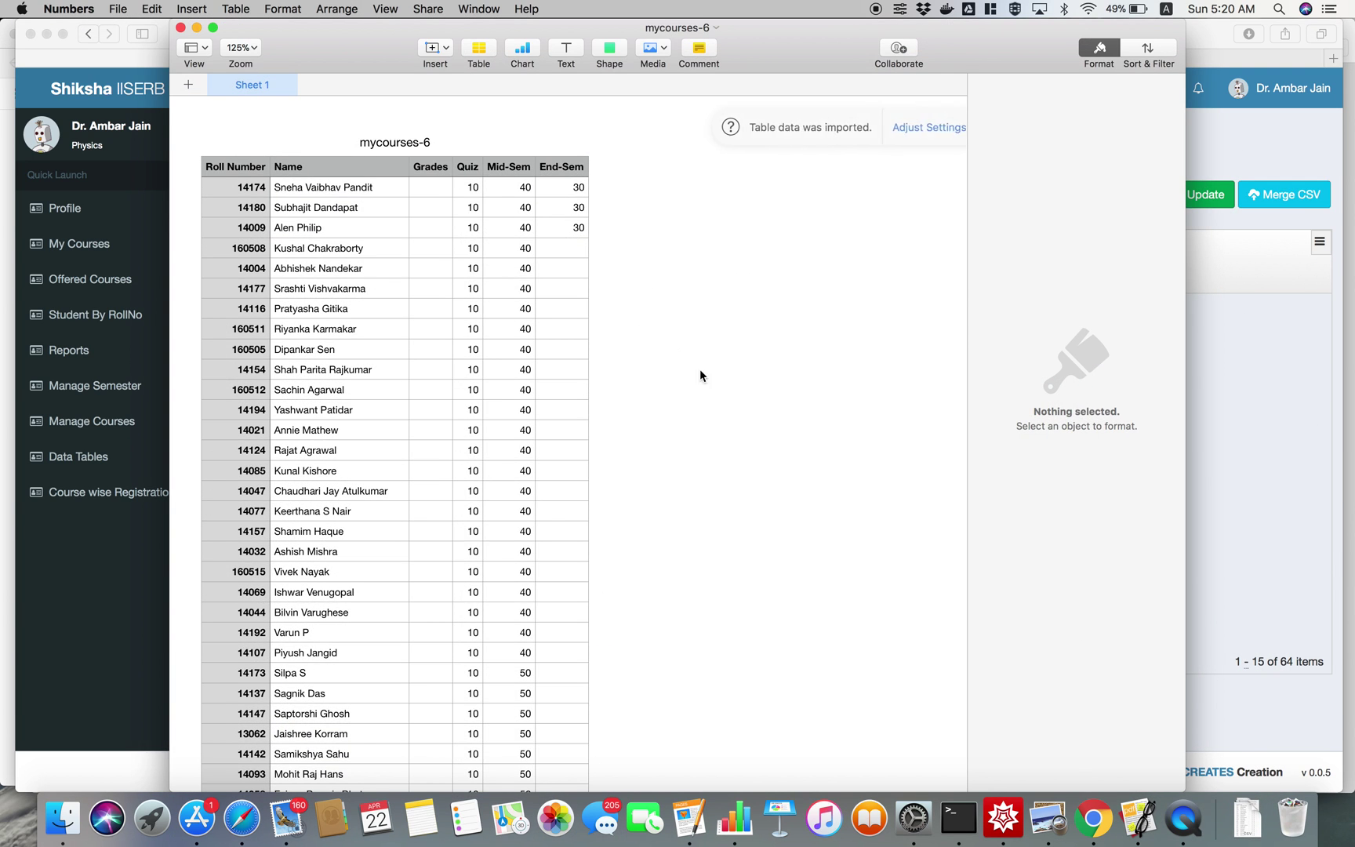
Step: Copy the End-Sem mark of 30 from F4 into cells F5 to F11
left_click(569, 252)
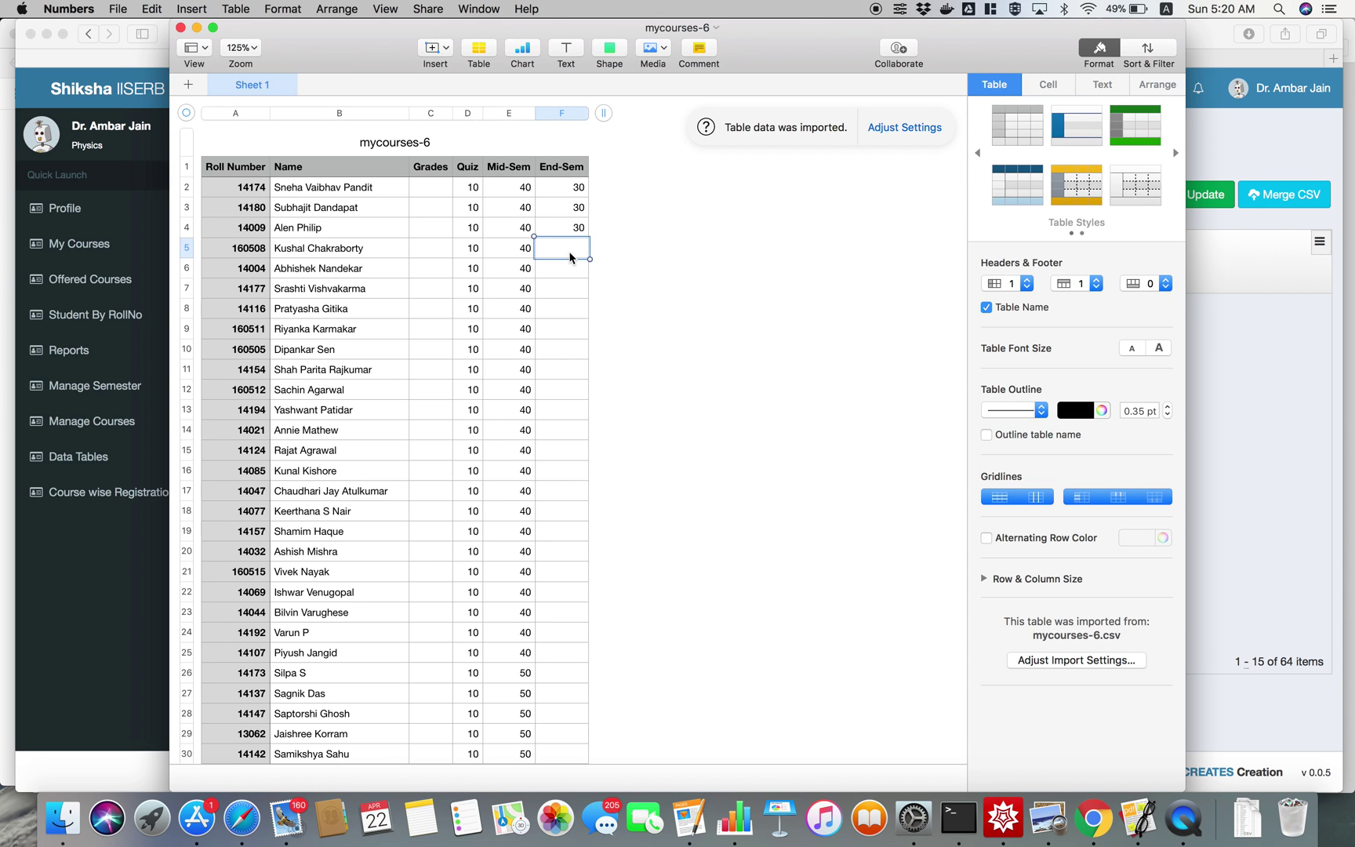
key("Up")
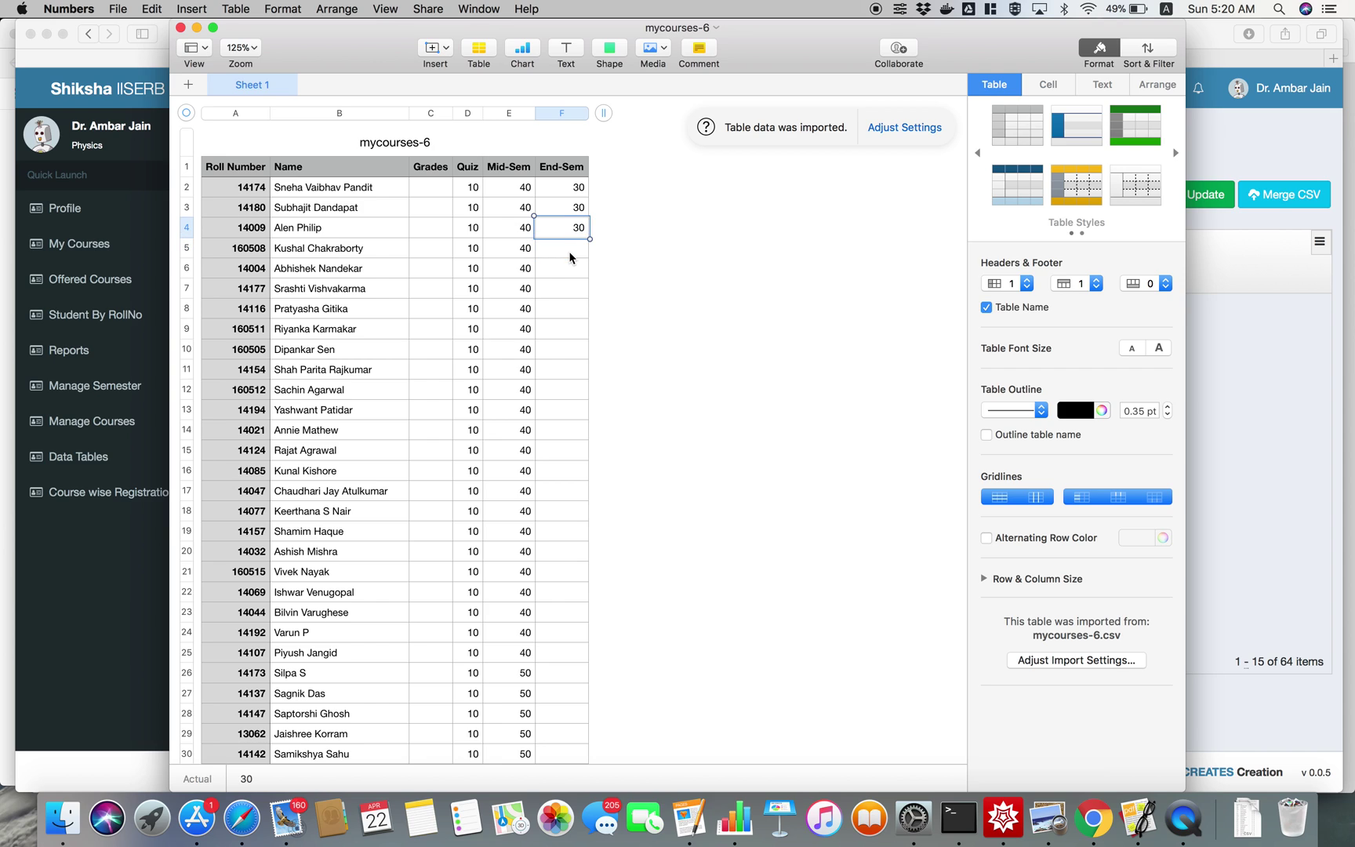
left_click(570, 257)
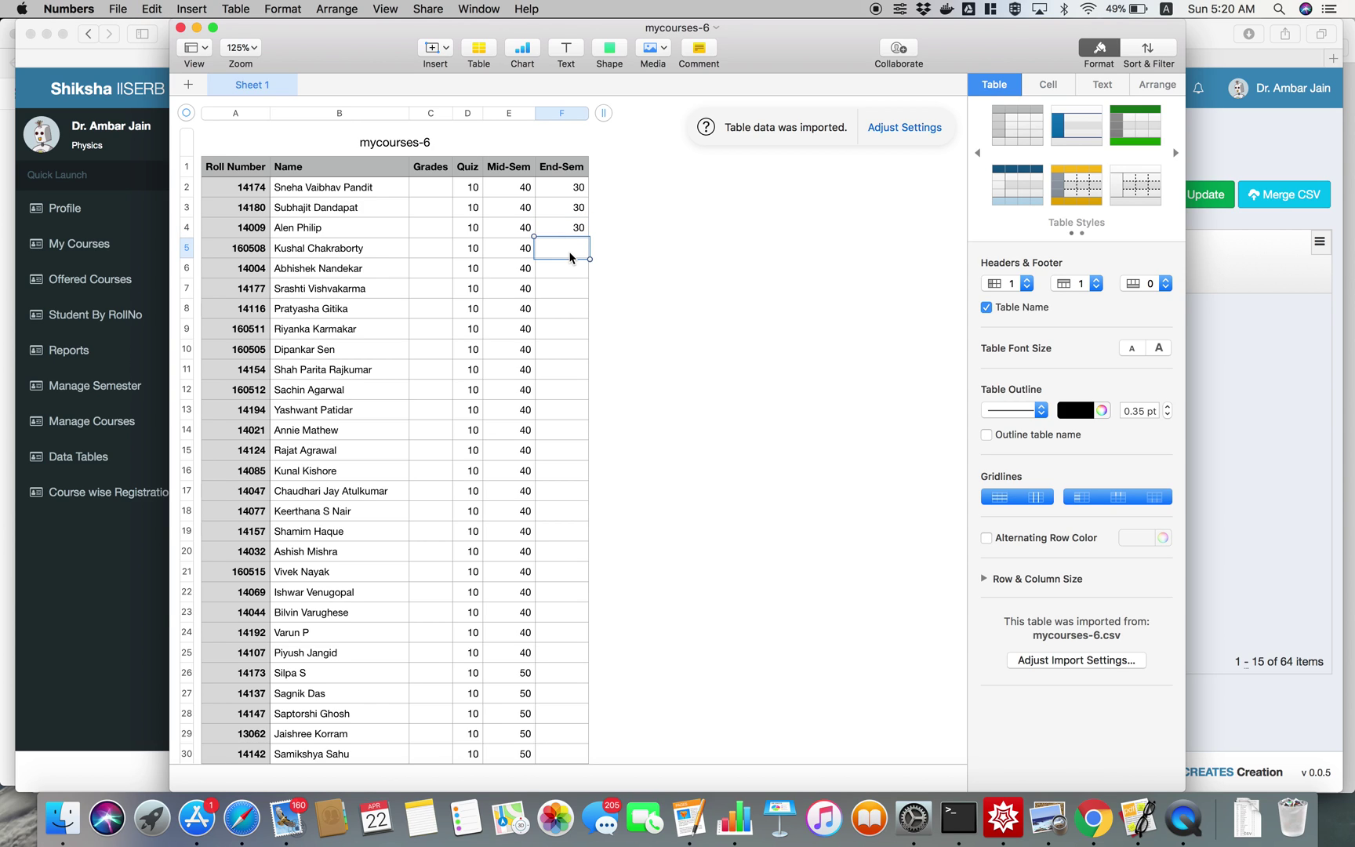
key("shift+Down")
key("shift+Down")
key("shift+Down")
key("shift+Down")
key("shift+Down")
key("shift+Down")
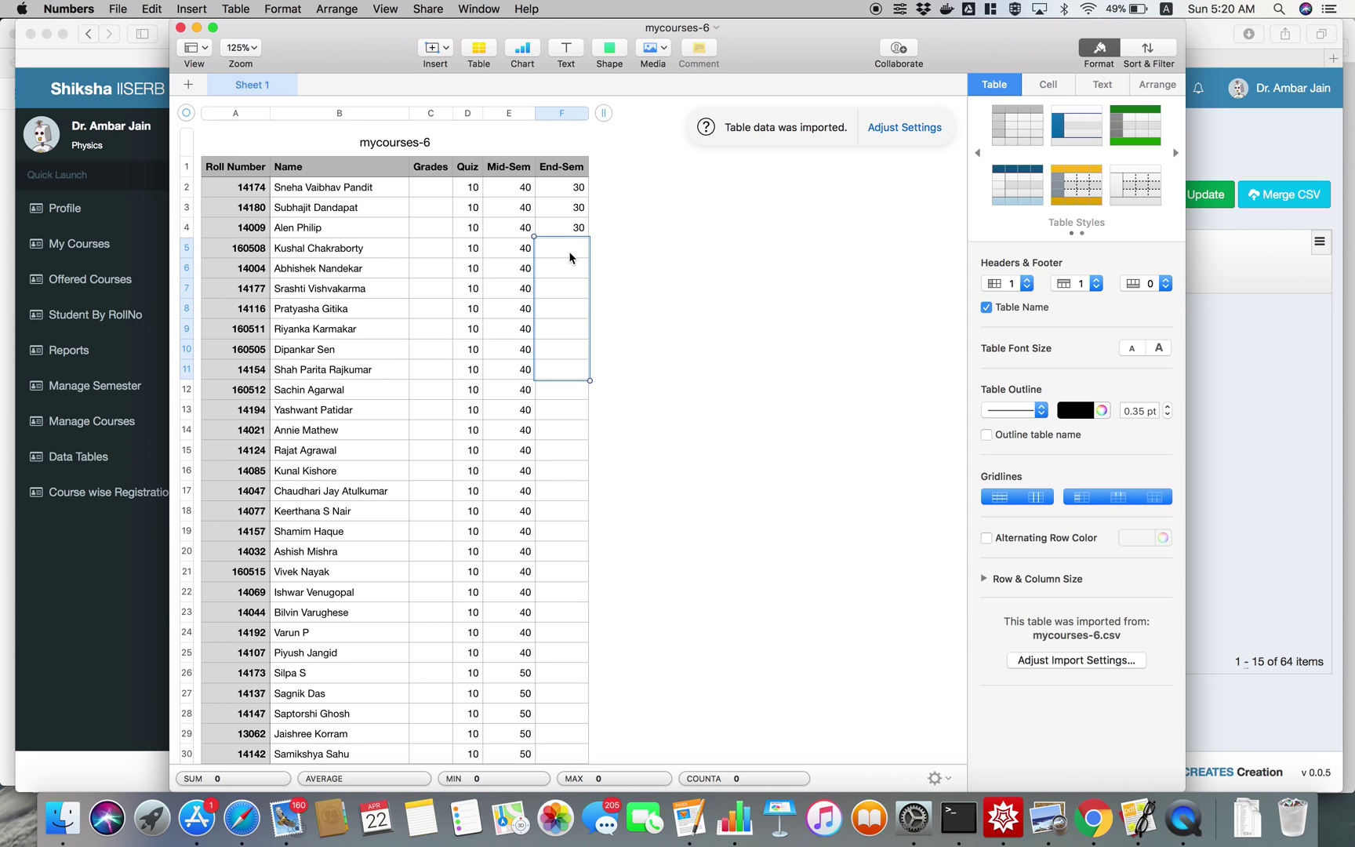
key("cmd+v")
key("Down")
key("Down")
key("Down")
key("Down")
key("Down")
key("Down")
key("Down")
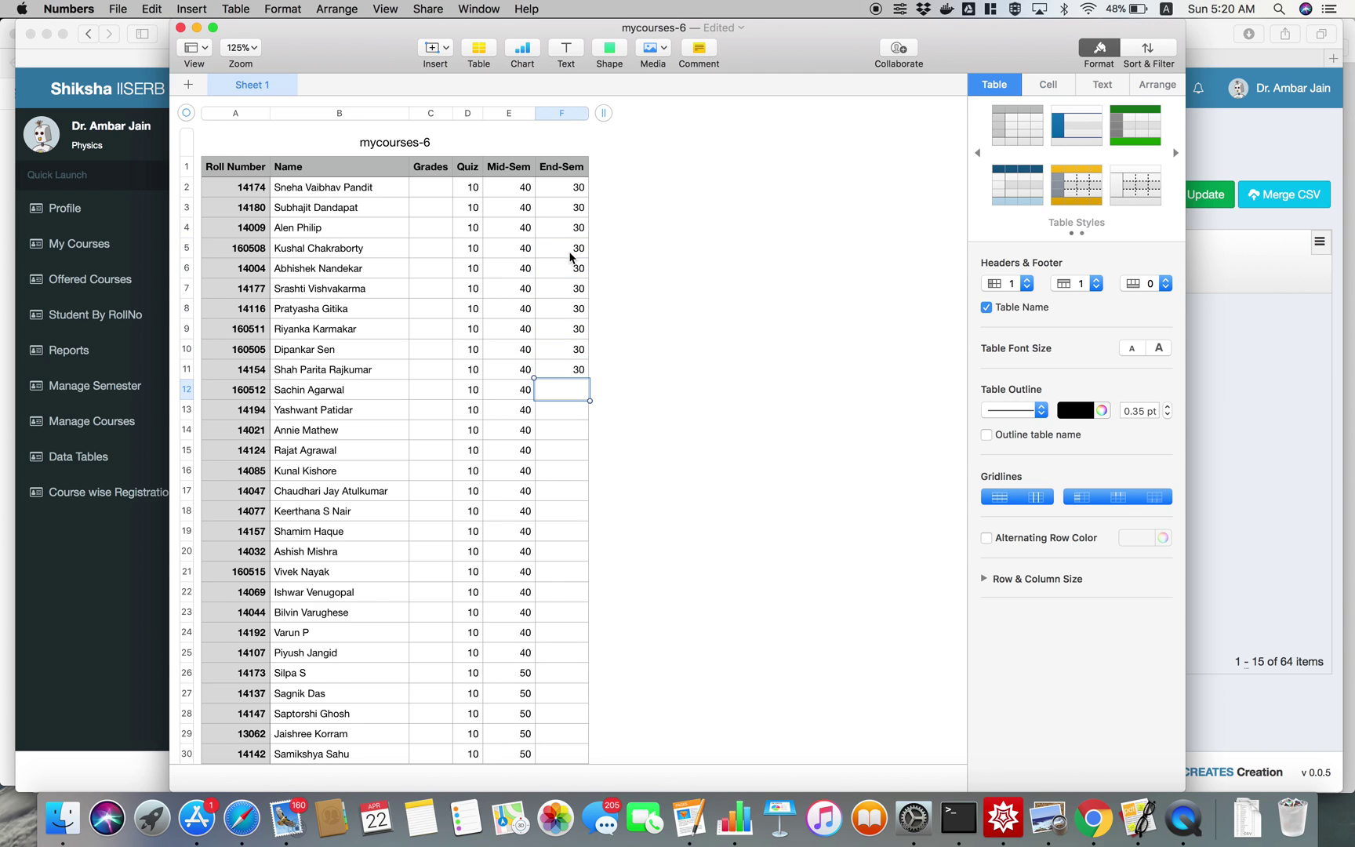
Step: Enter 40 as the End-Sem mark in F12 and copy it down to F25
type("40")
key("Return")
key("Up")
key("super+c")
key("Down")
key("shift+Down")
key("shift+Down")
key("shift+Down")
key("shift+Down")
key("shift+Down")
key("shift+Down")
key("shift+Down")
key("shift+Down")
key("shift+Down")
key("shift+Down")
key("shift+Down")
key("shift+Down")
key("super+v")
Step: Fill the End-Sem marks in cells F26 to F51 with 50
scroll(514, 380, "down", 5)
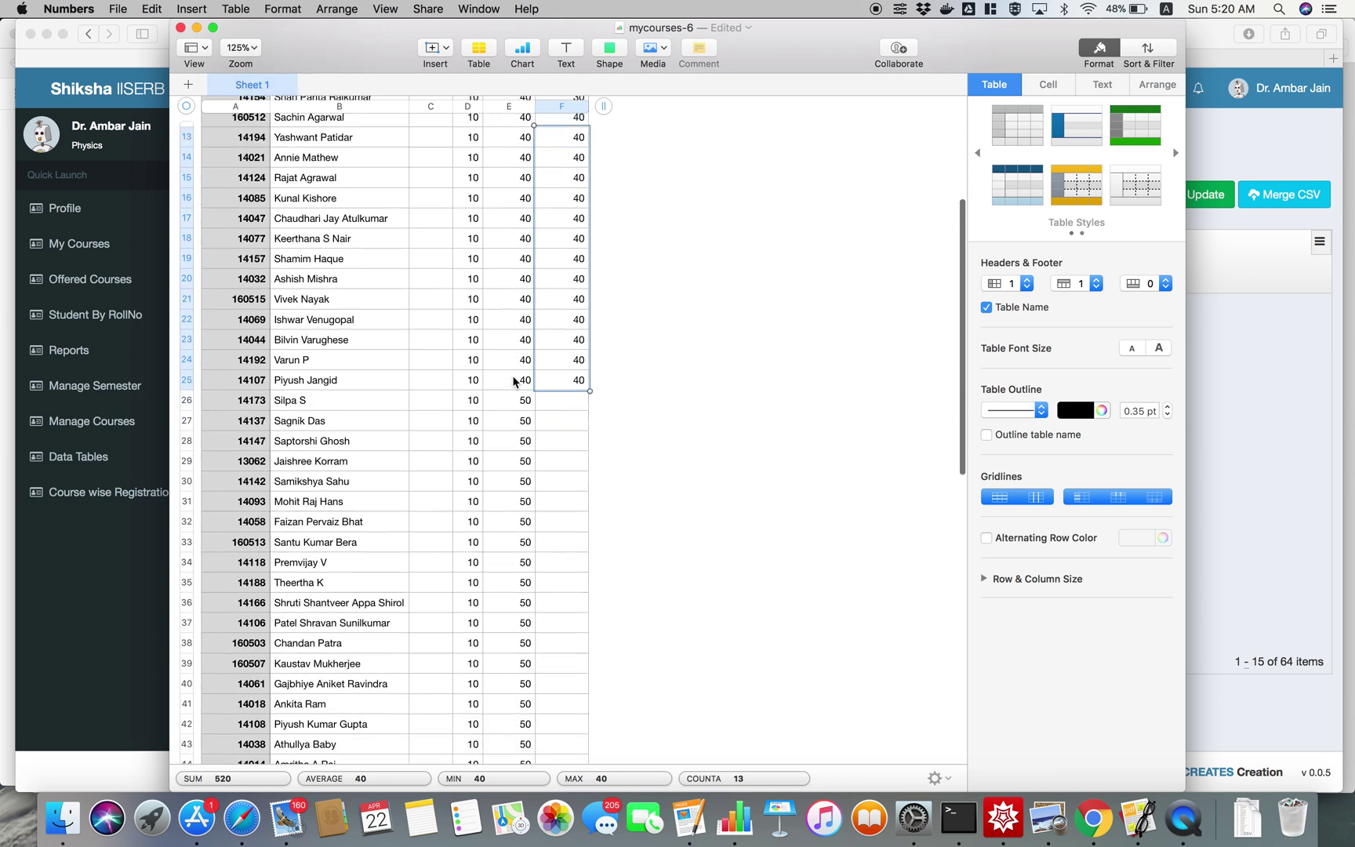
scroll(514, 381, "down", 2)
left_click(577, 338)
type("50")
key("Return")
key("shift+Down")
key("shift+Down")
key("shift+Down")
key("shift+Down")
key("shift+Down")
key("shift+Down")
key("shift+Down")
key("shift+Down")
key("shift+Down")
key("shift+Down")
key("shift+Down")
key("shift+Down")
key("shift+Down")
key("shift+Down")
key("shift+Down")
key("shift+Down")
key("shift+Down")
key("shift+Down")
key("shift+Down")
key("shift+Down")
key("shift+Down")
key("shift+Down")
key("shift+Down")
key("shift+Down")
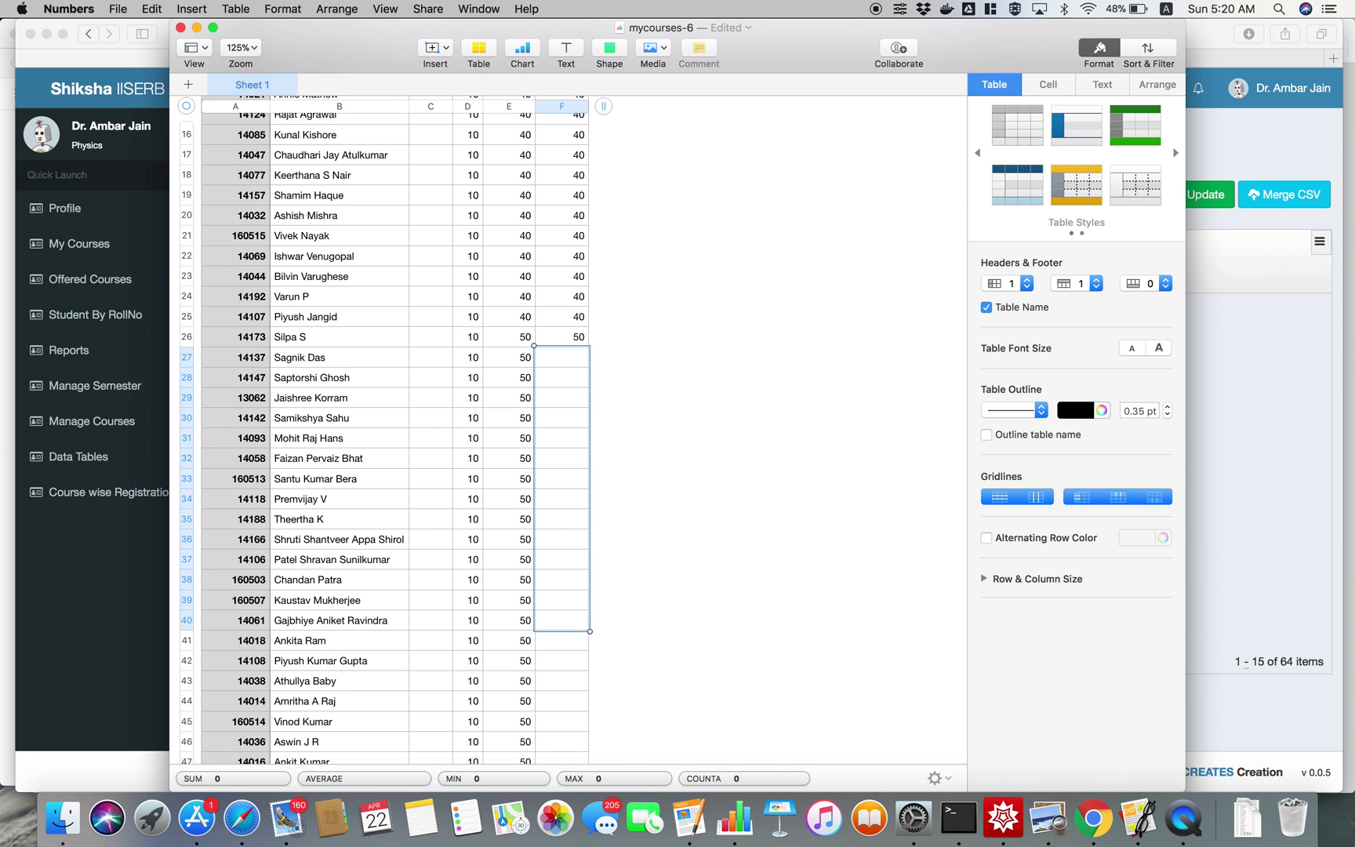
type("50")
key("Return")
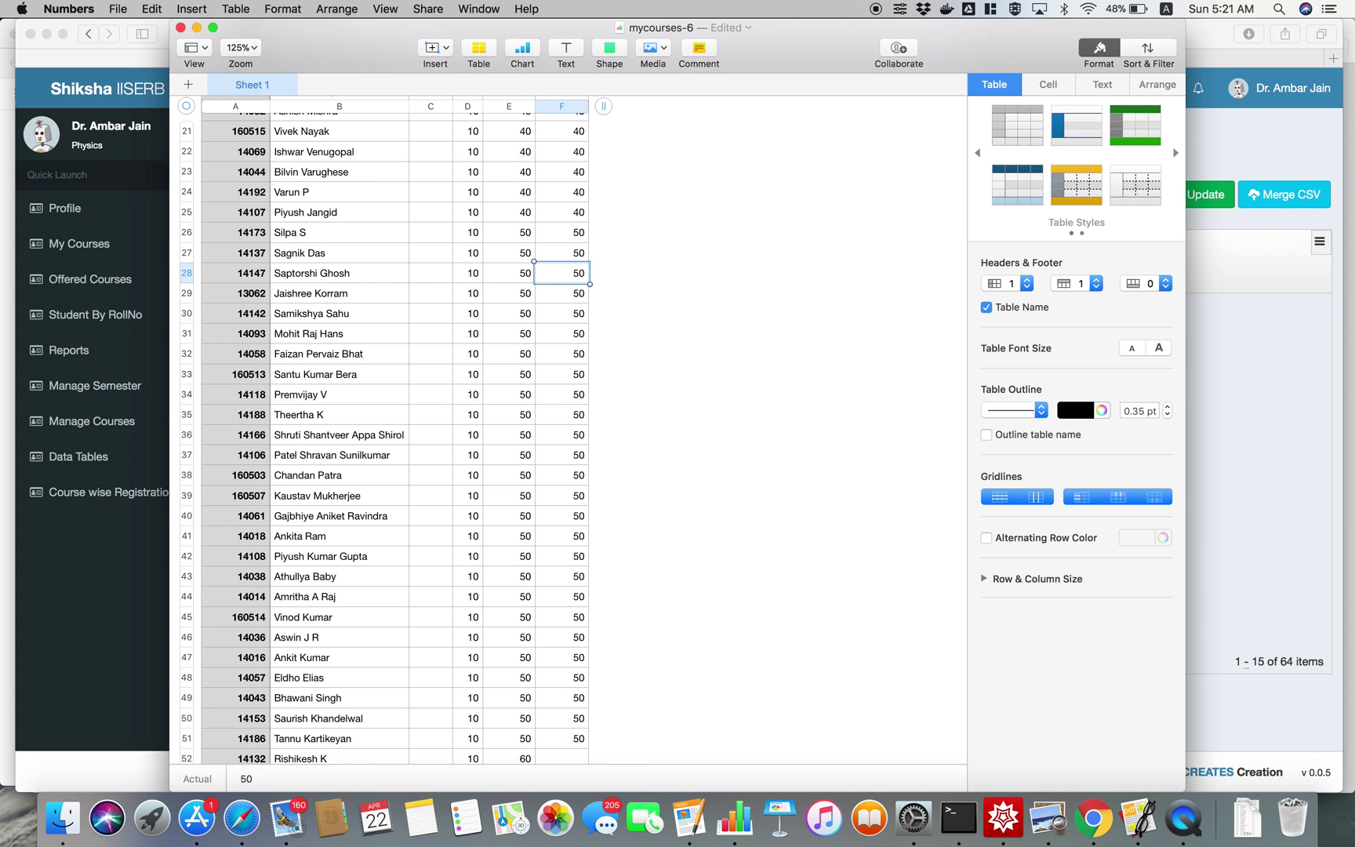
Step: Enter 60 as the End-Sem mark in F52 and copy it down to the last student in row 65
scroll(755, 435, "down", 8)
left_click(576, 434)
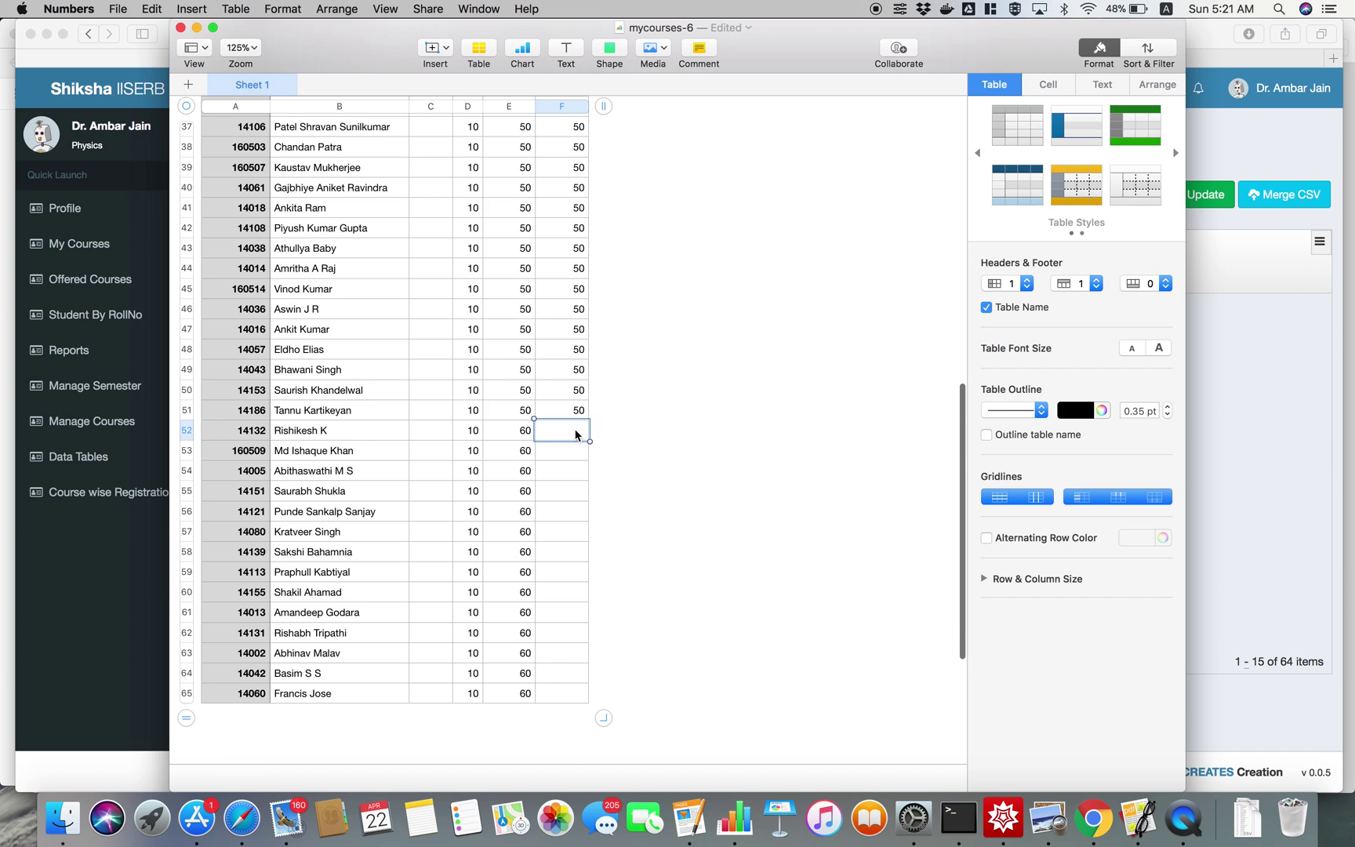
type("60")
key("Return")
key("super+c")
key("Down")
key("shift+Down")
key("shift+Down")
key("shift+Down")
key("shift+Down")
key("shift+Down")
key("shift+Down")
key("shift+Down")
key("shift+Down")
key("shift+Down")
key("shift+Down")
key("shift+Down")
key("shift+Down")
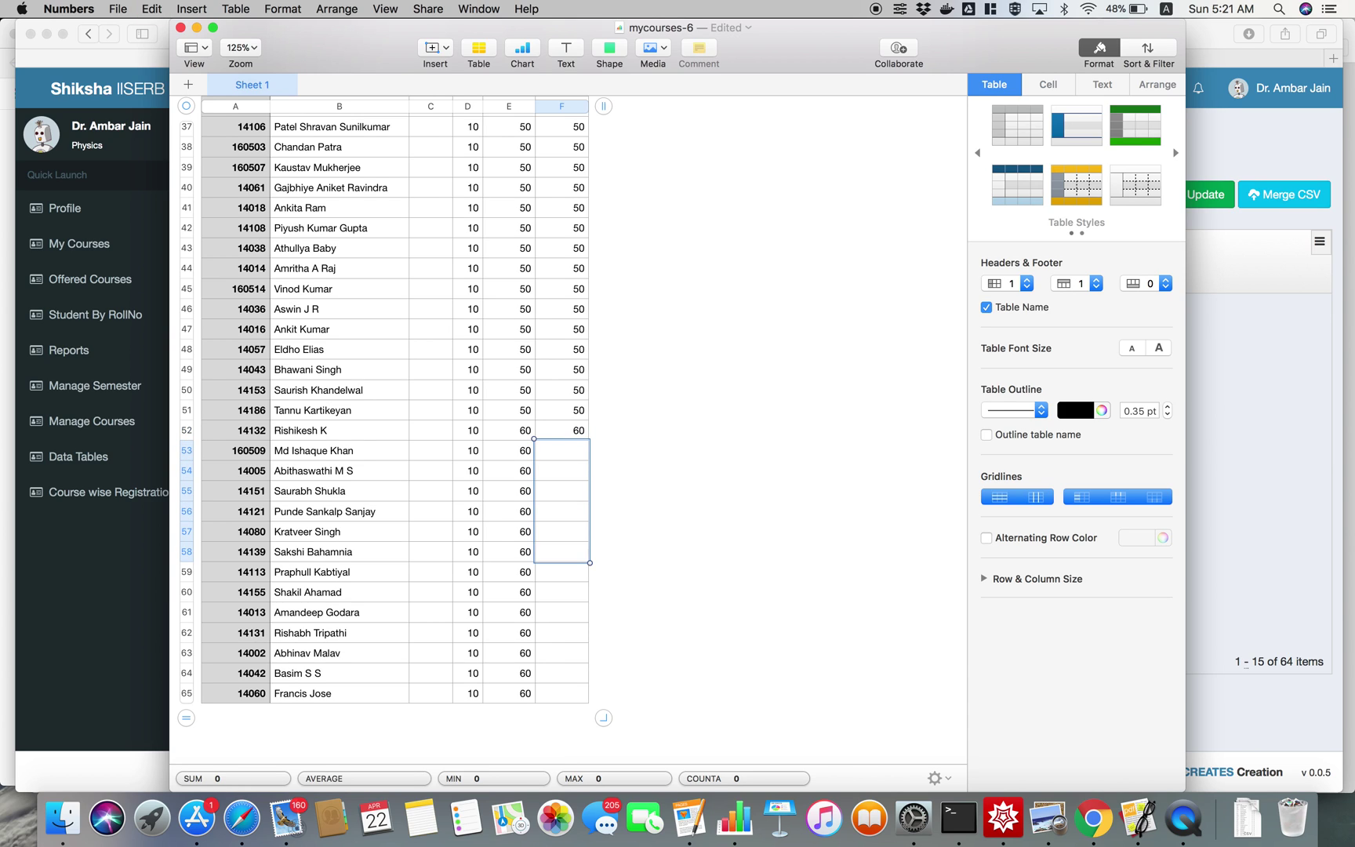
key("super+v")
left_click(668, 403)
Step: Export the completed spreadsheet to the Desktop as a CSV file named mycourses-6
scroll(669, 403, "up", 15)
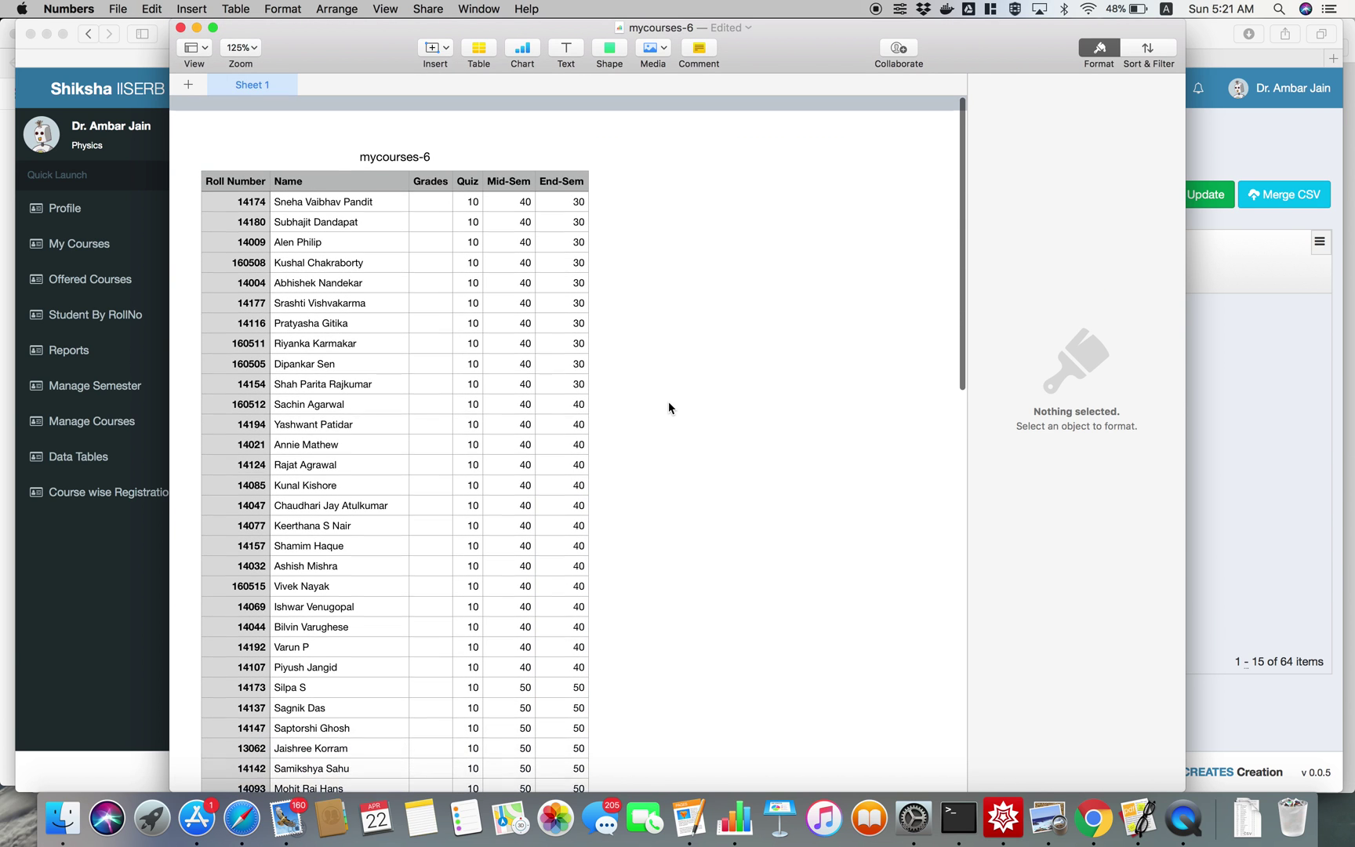
left_click(119, 9)
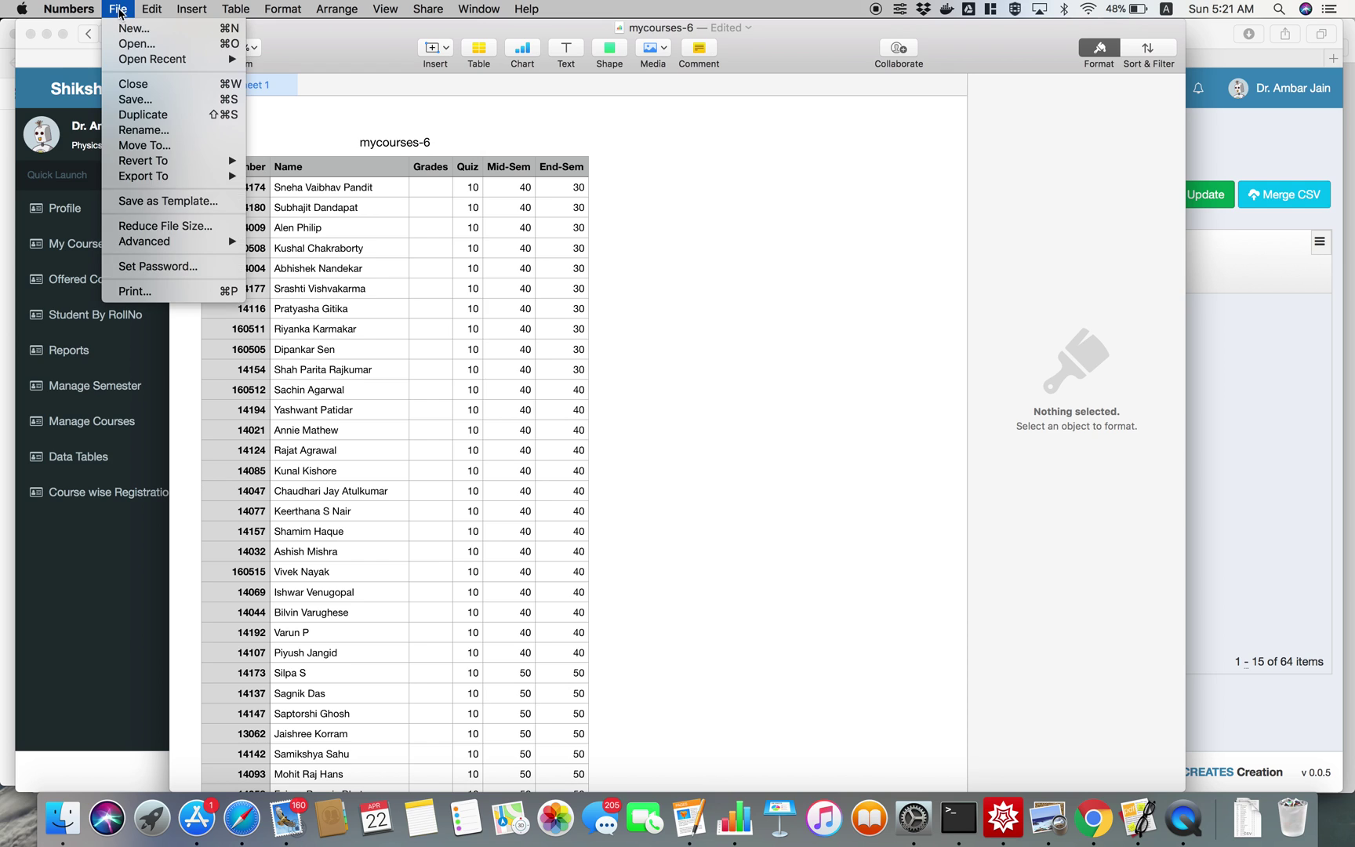
mouse_move(150, 187)
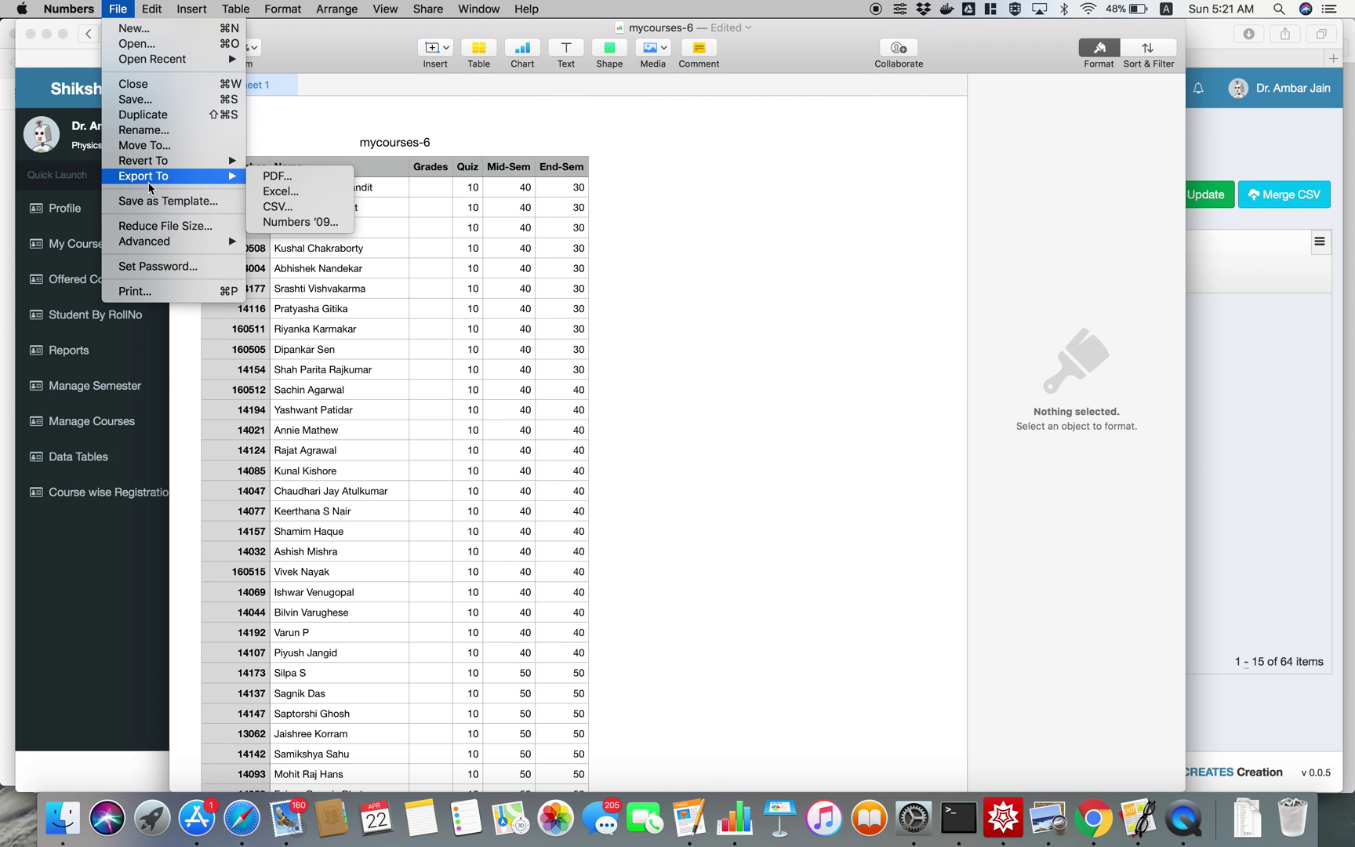
left_click(278, 206)
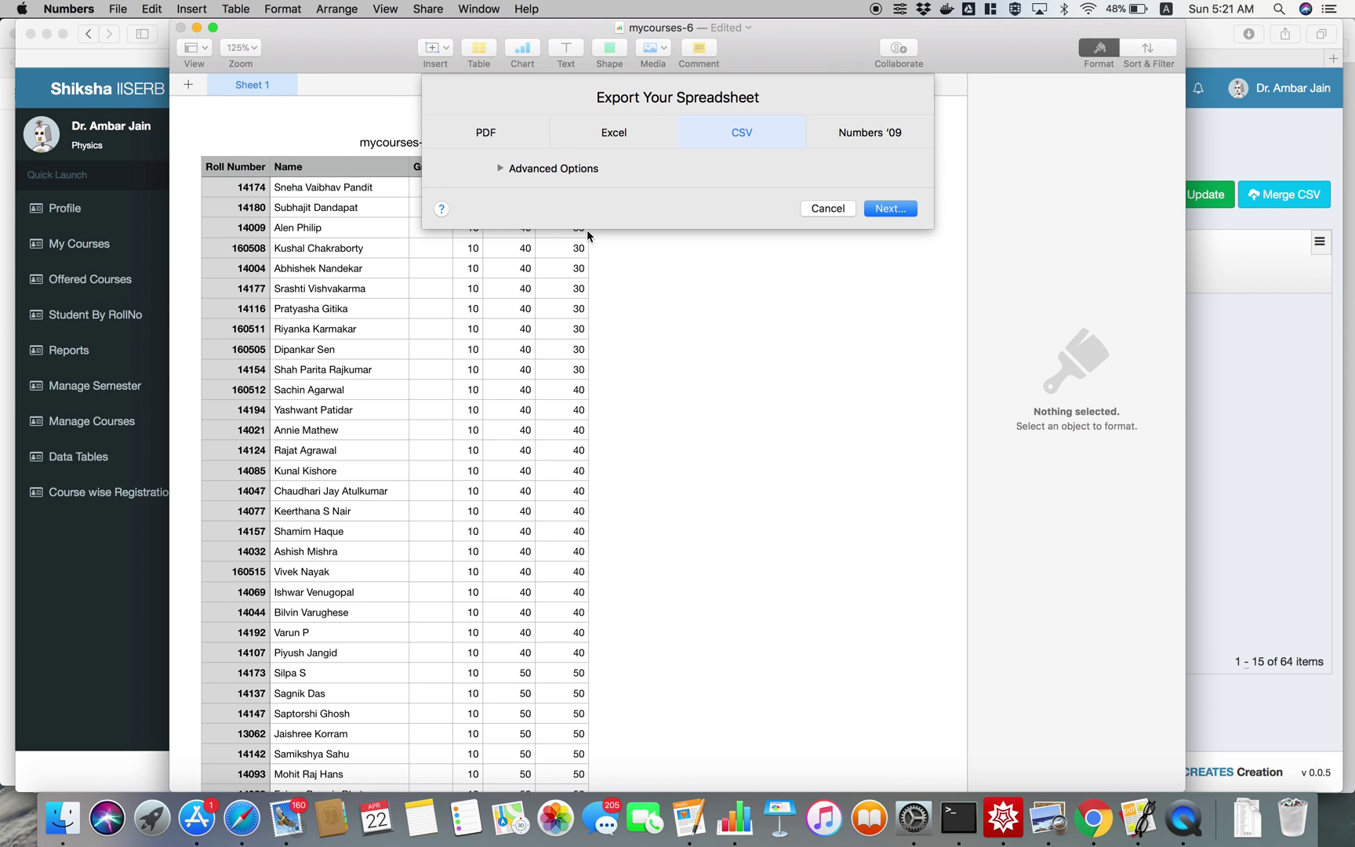
left_click(904, 212)
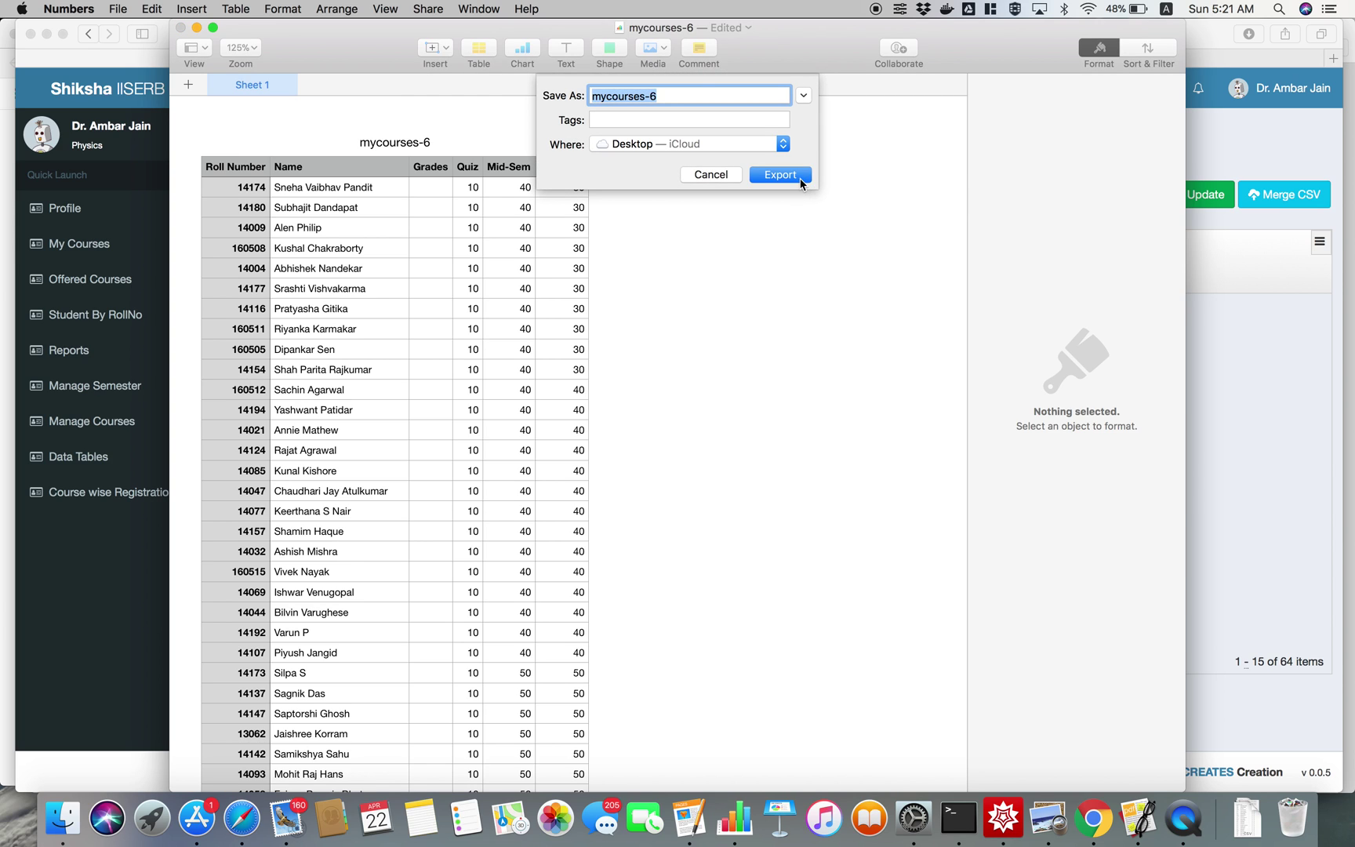
left_click(800, 180)
Step: Switch back to Safari and merge the mycourses-6 CSV from the Desktop into the PHY404 spreadsheet
left_click(1237, 354)
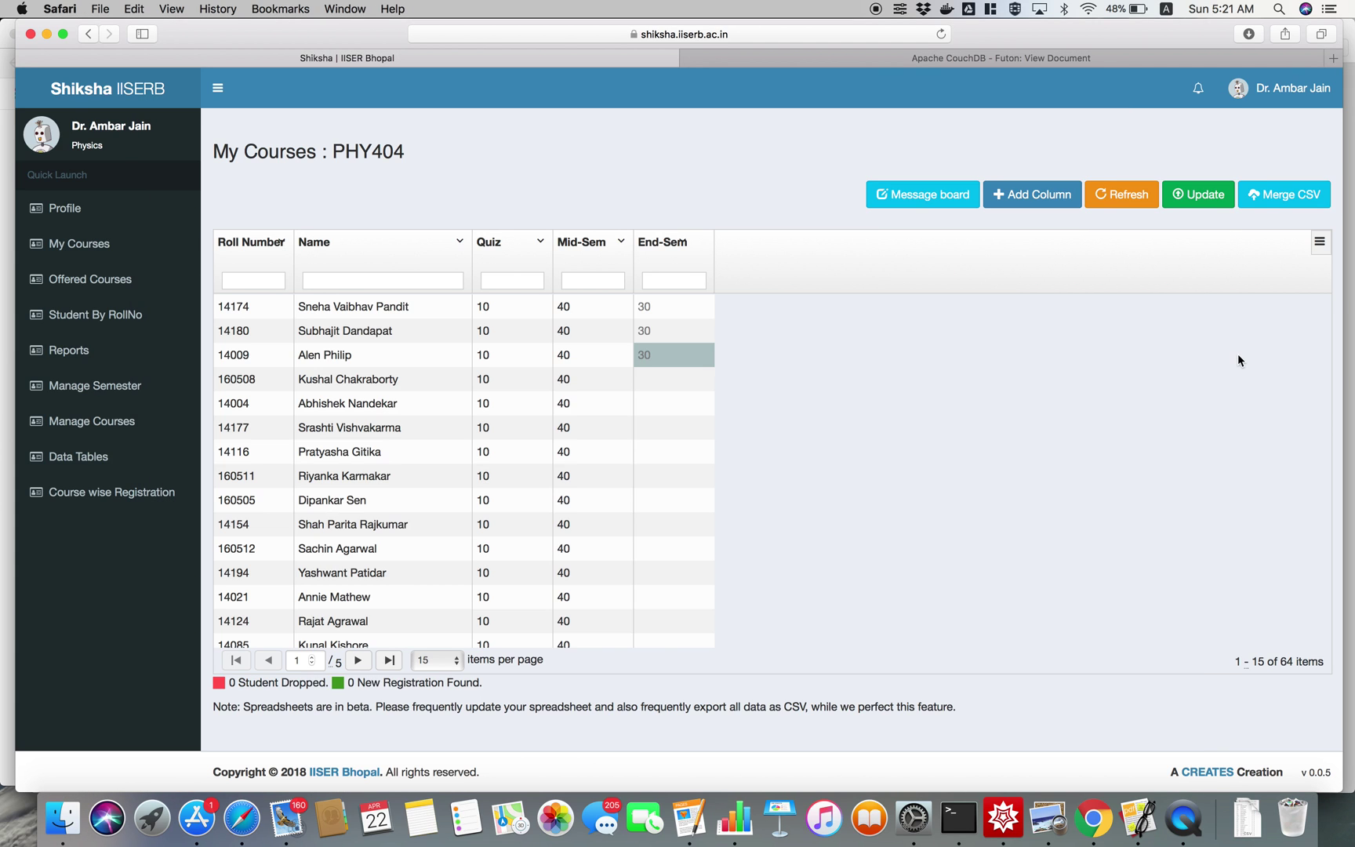
left_click(1295, 205)
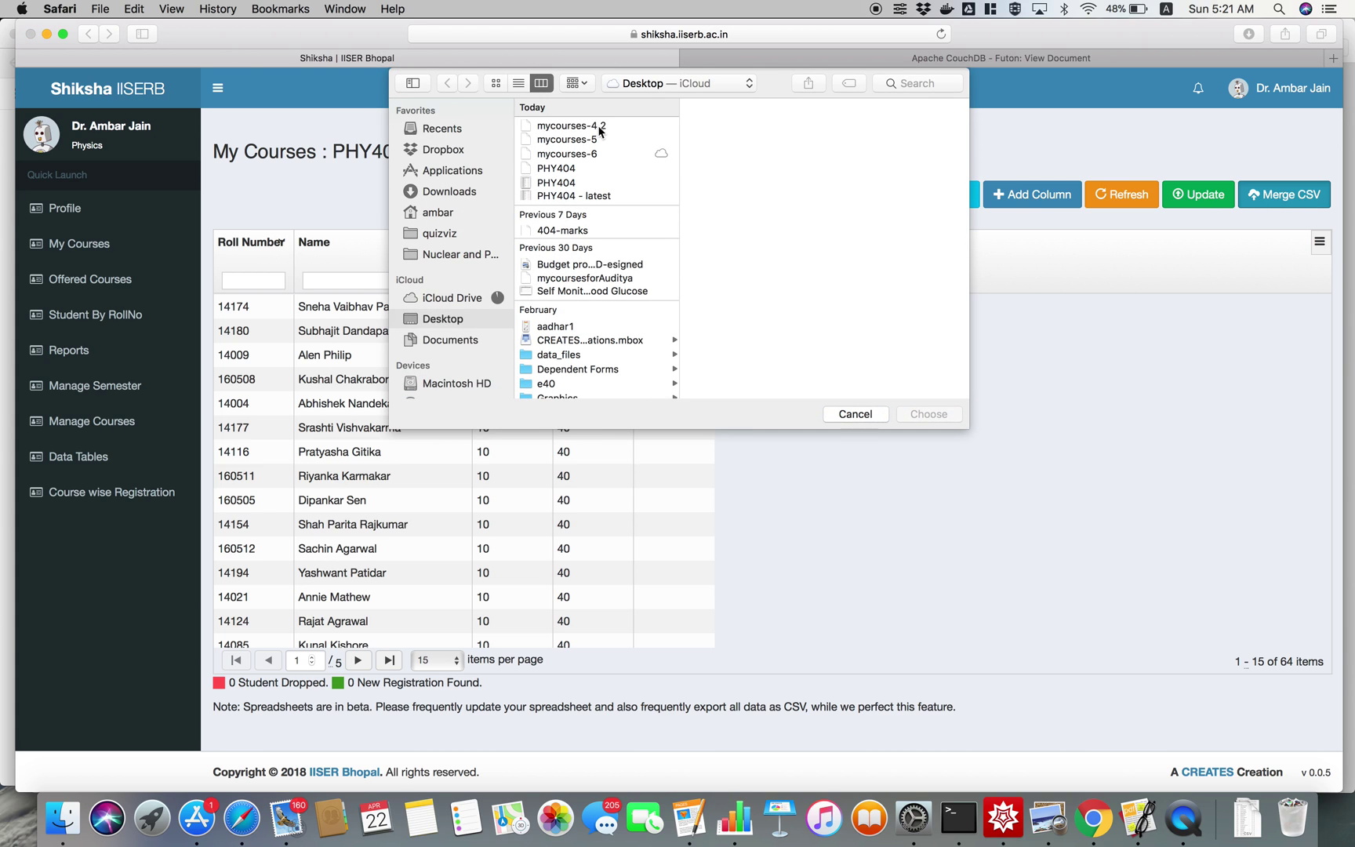
left_click(598, 155)
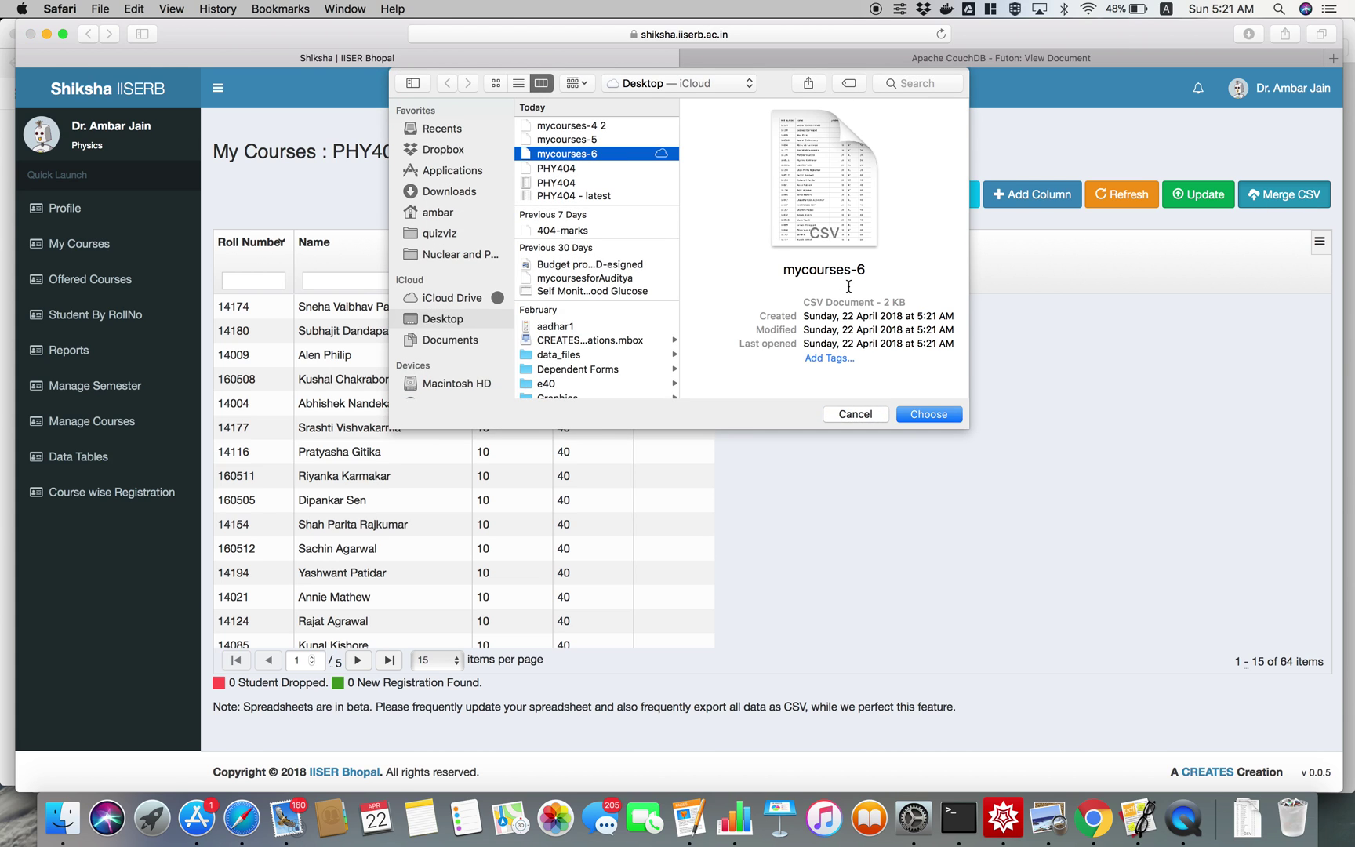
left_click(942, 415)
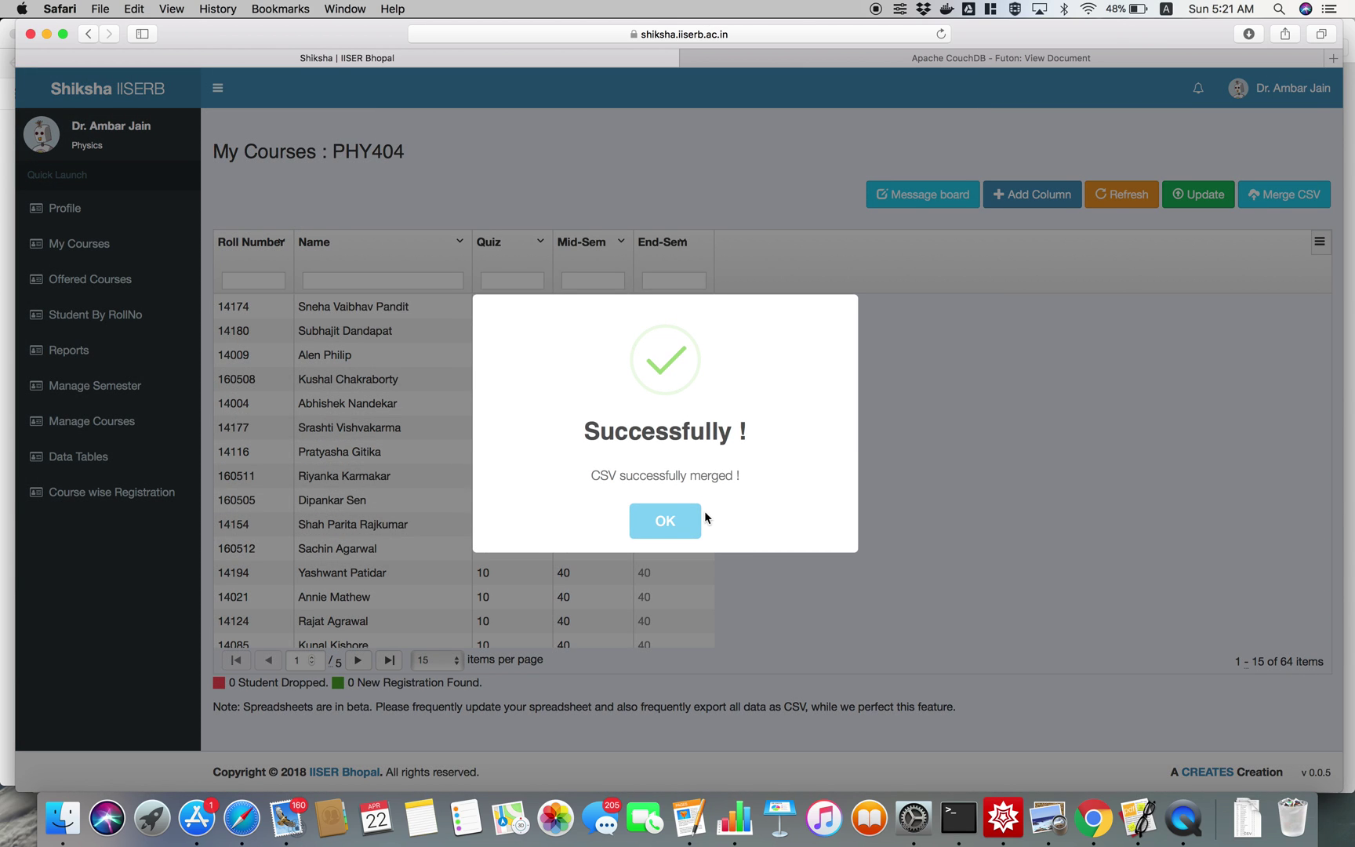
left_click(683, 520)
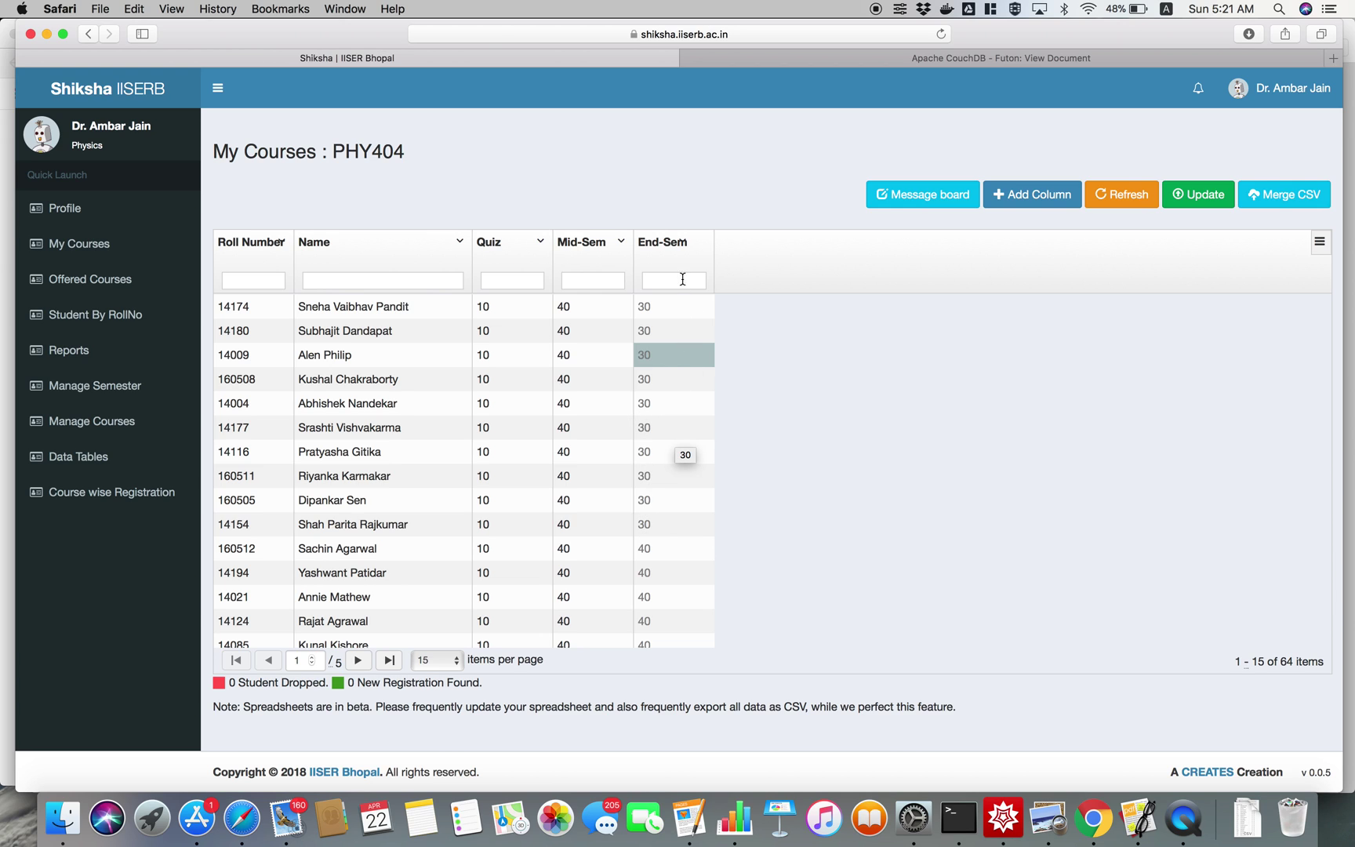
Step: Make the End-Sem column visible to students and update the table
left_click(687, 245)
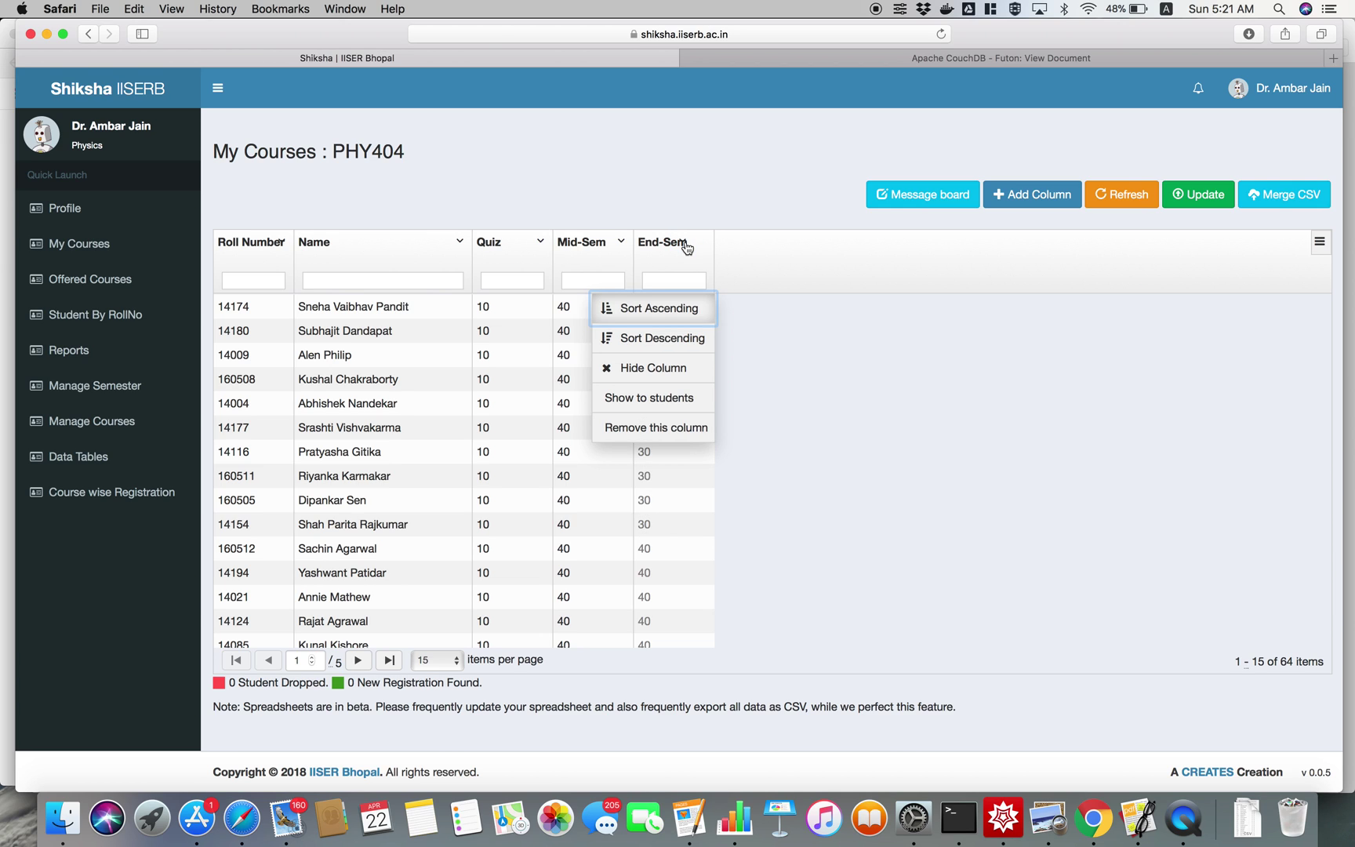
left_click(677, 398)
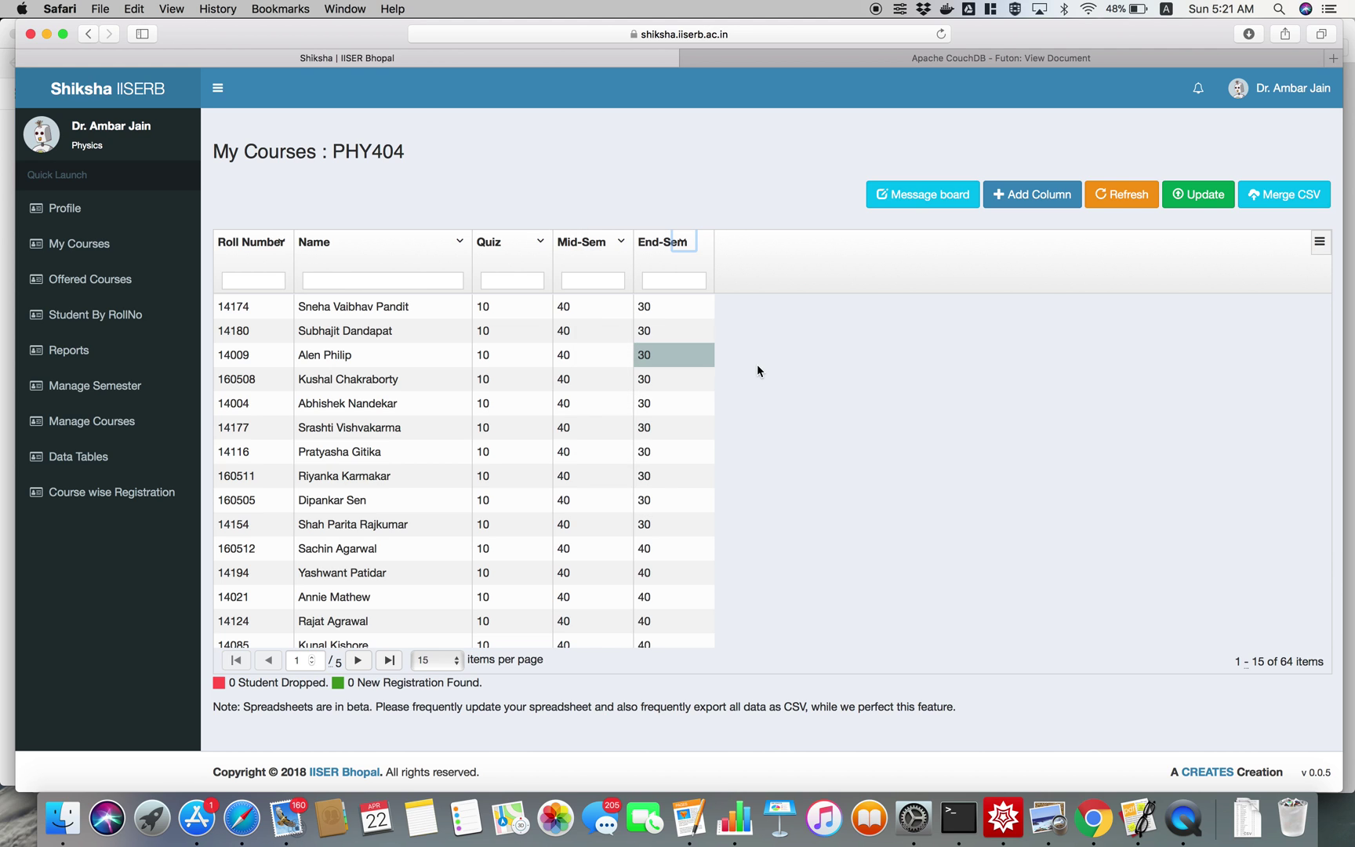
left_click(1188, 205)
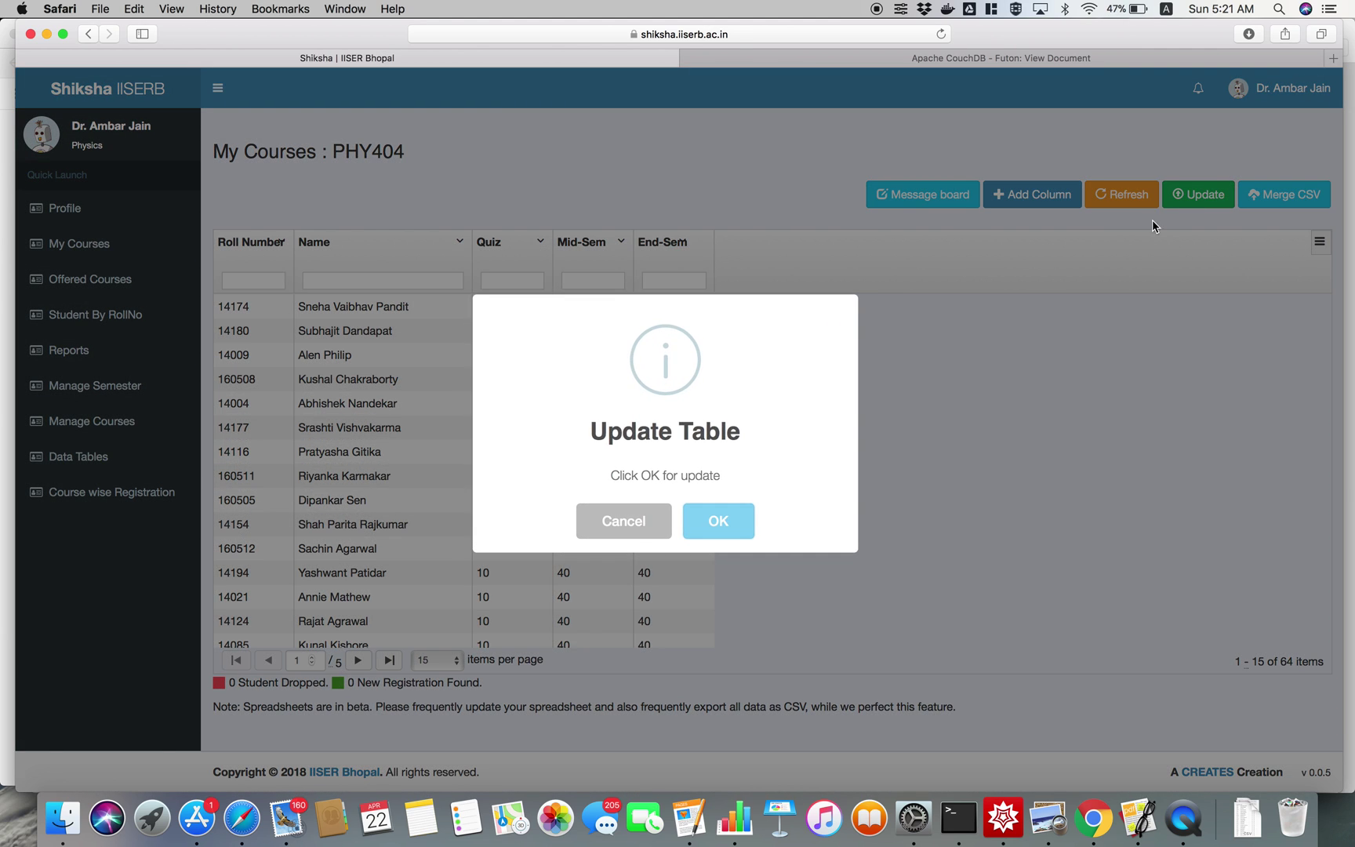
left_click(746, 531)
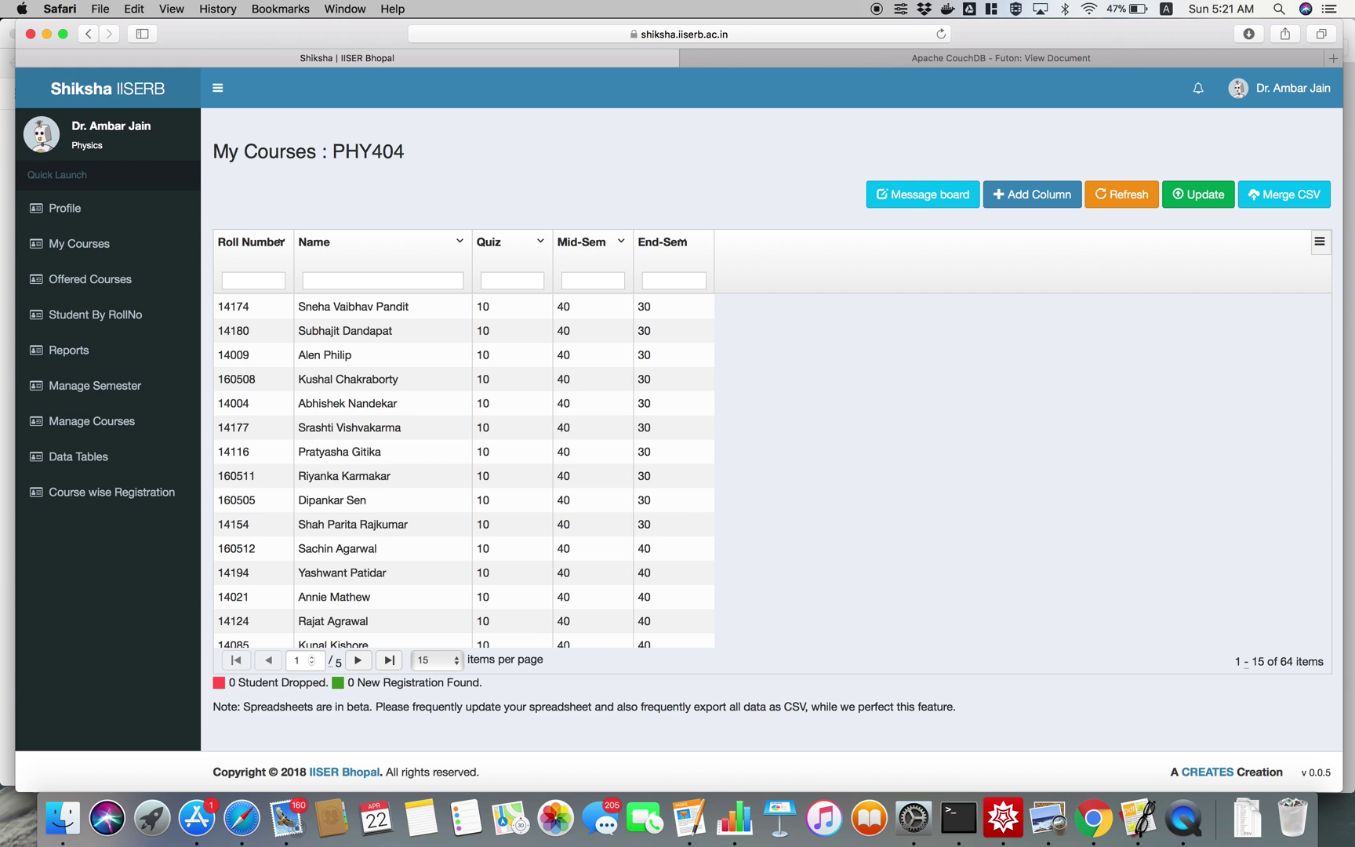
Step: Add the line "End - Sem Marks Max: 60" below the Mid Sem Average on the class message board, with its label in bold
left_click(933, 202)
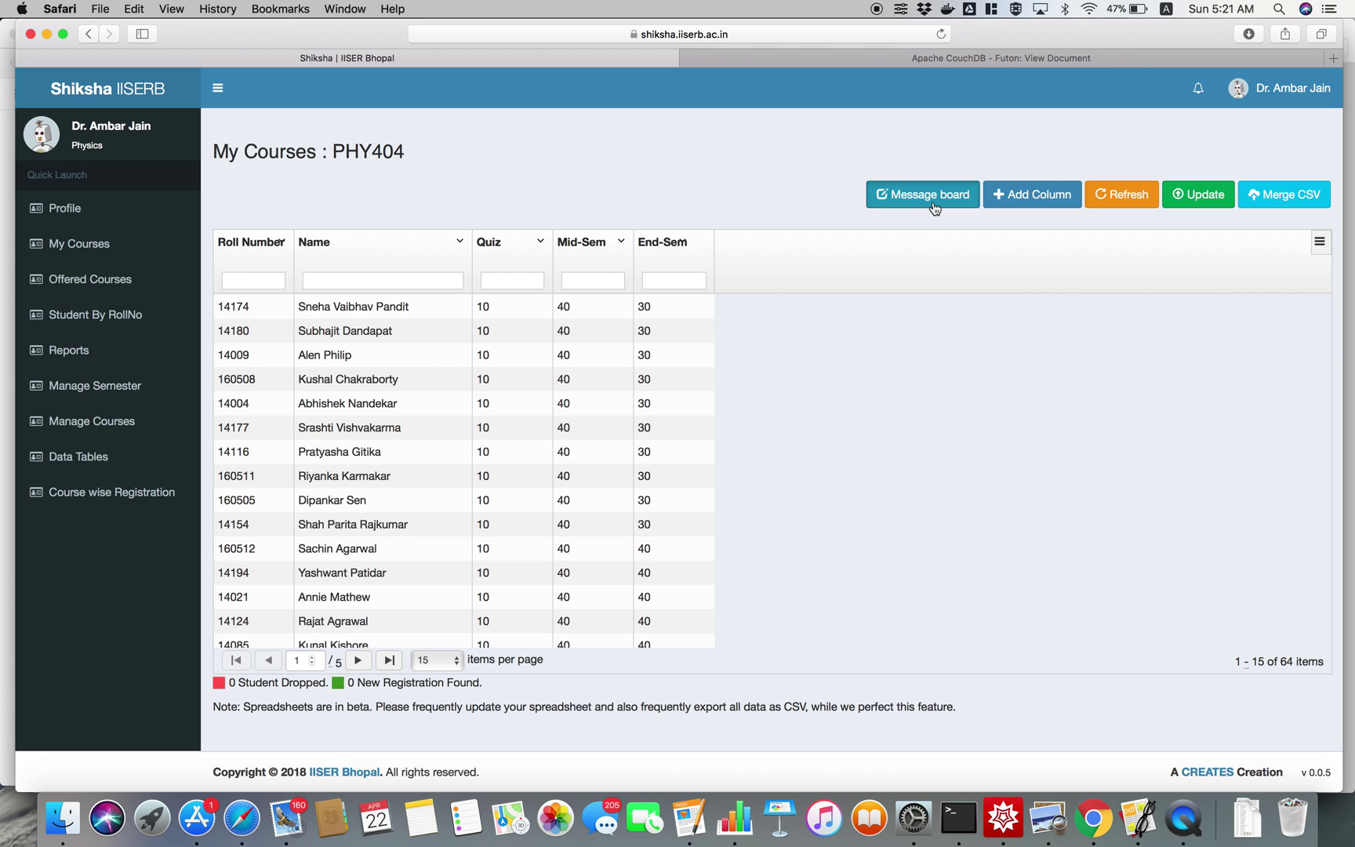
scroll(627, 387, "down", 5)
scroll(627, 387, "up", 5)
scroll(627, 388, "down", 6)
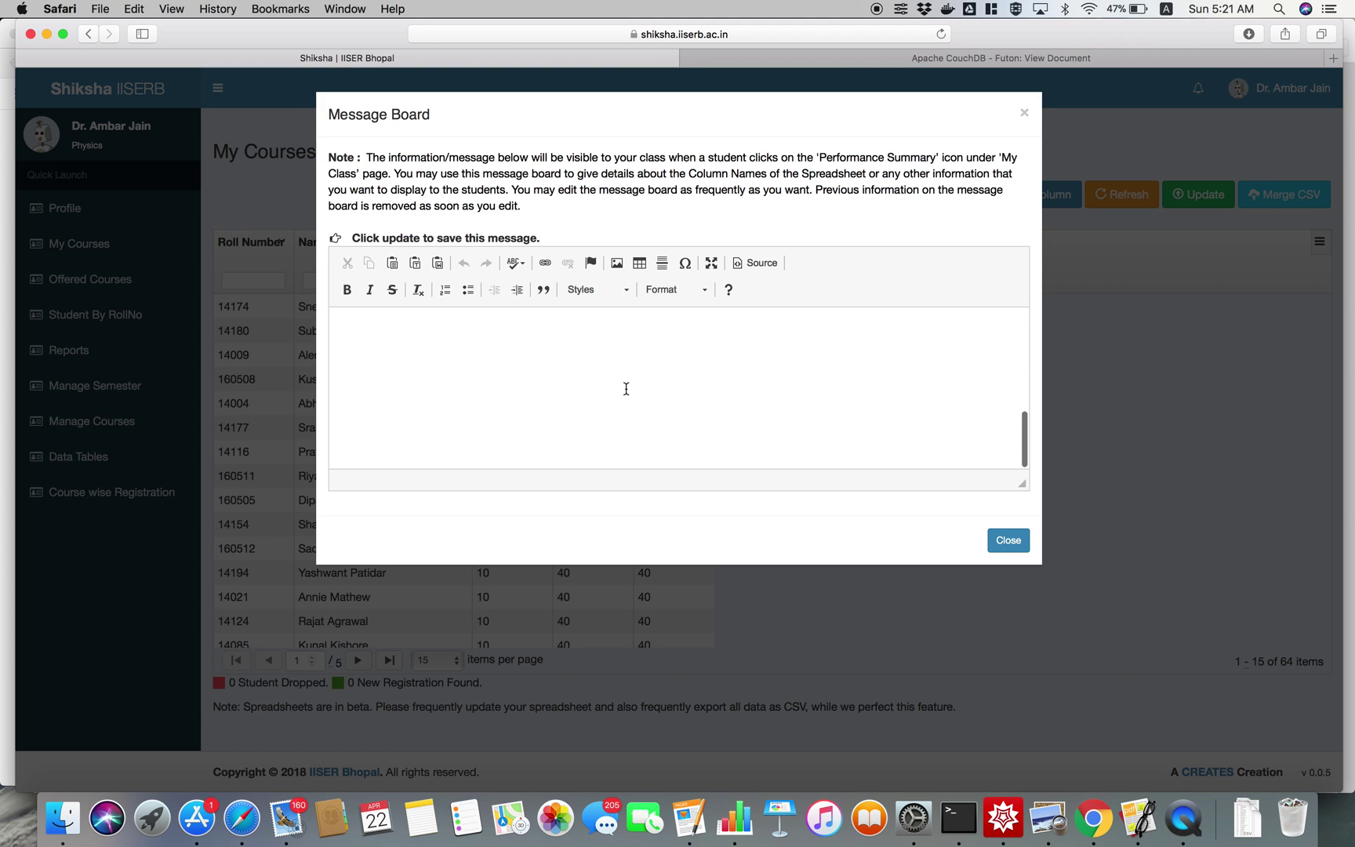
scroll(626, 388, "up", 2)
left_click(548, 438)
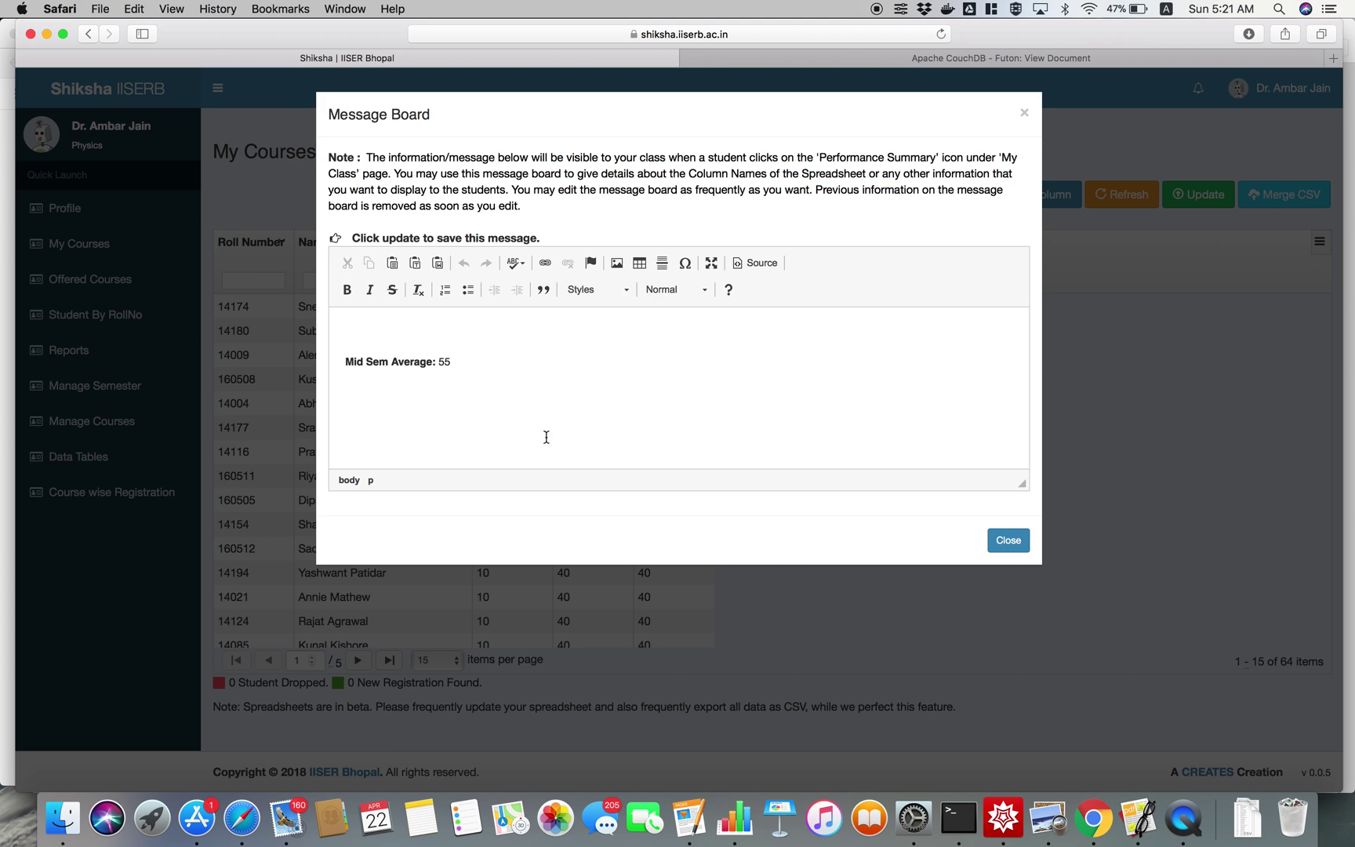
key("Return")
type("End - Sem Marks Max")
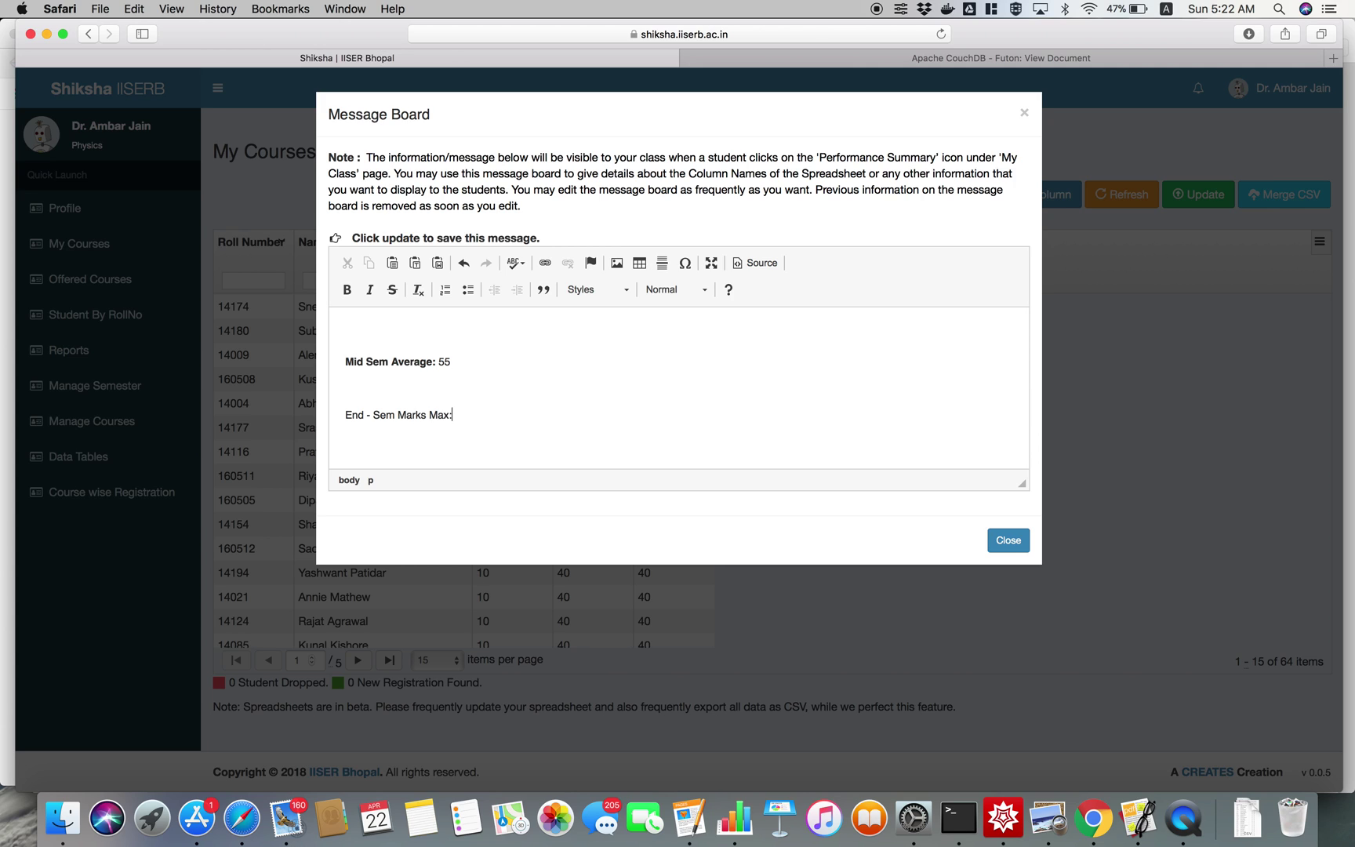
type(":  60")
key("shift+super+Left")
key("super+b")
key("Right")
key("super+Right")
Step: Add a separate line "End Sem Average : 45" to the message board, with its label in bold
key("Return")
key("Return")
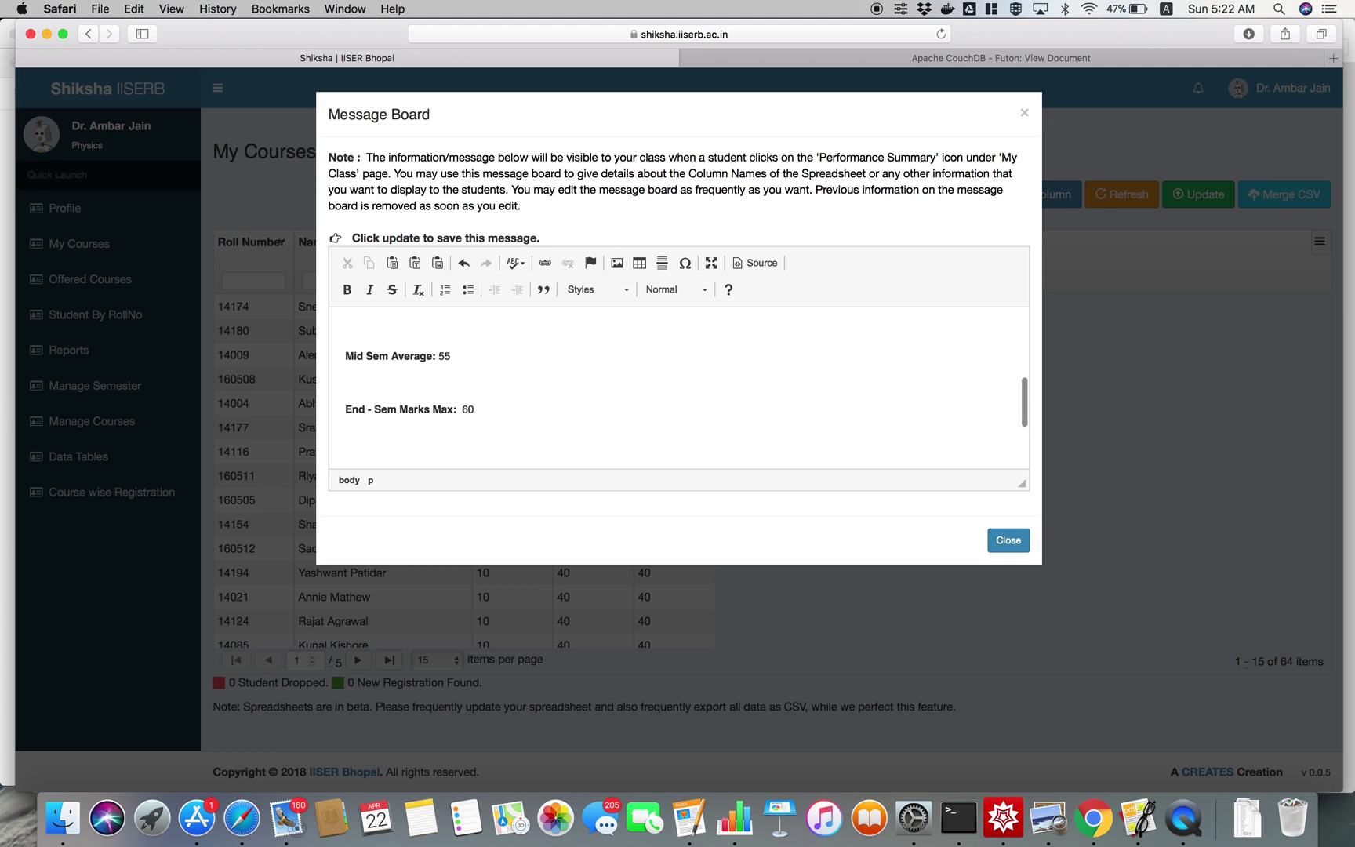
type("End Sem Avegarge")
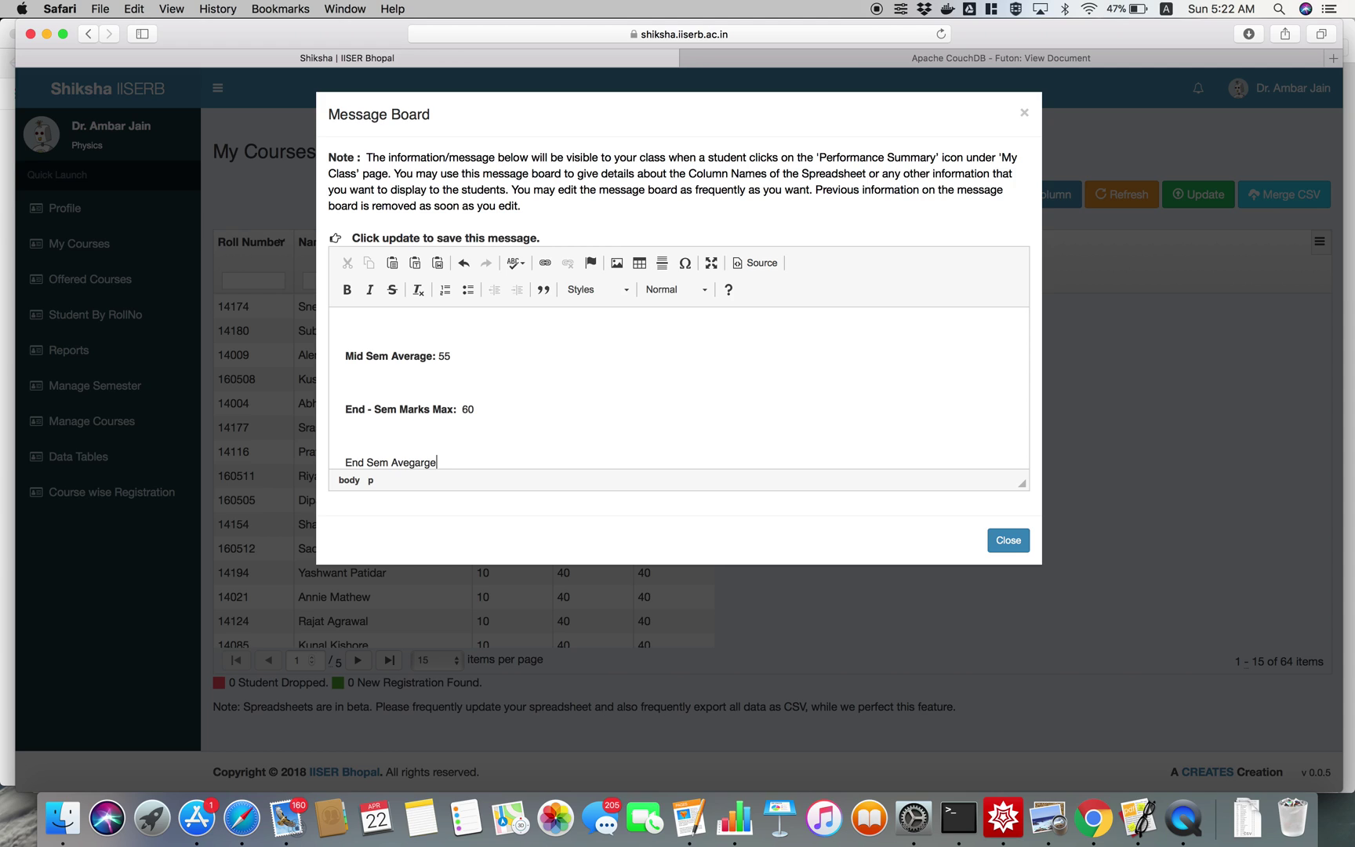
key("BackSpace")
key("BackSpace")
key("BackSpace")
key("BackSpace")
key("BackSpace")
type("rage : 45")
key("super+shift+Left")
key("super+b")
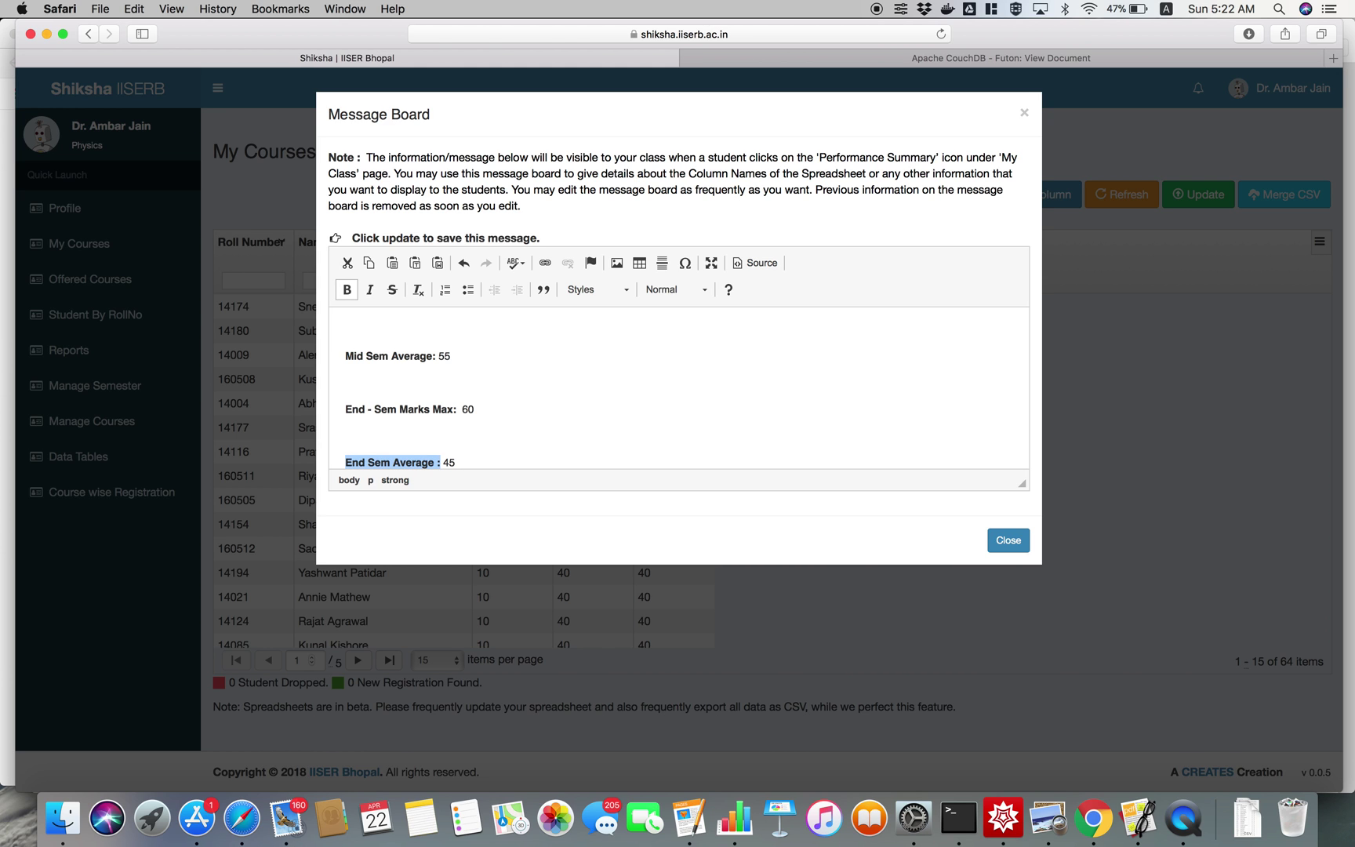
Step: Close the message board and update the course spreadsheet to save the message
left_click(1008, 539)
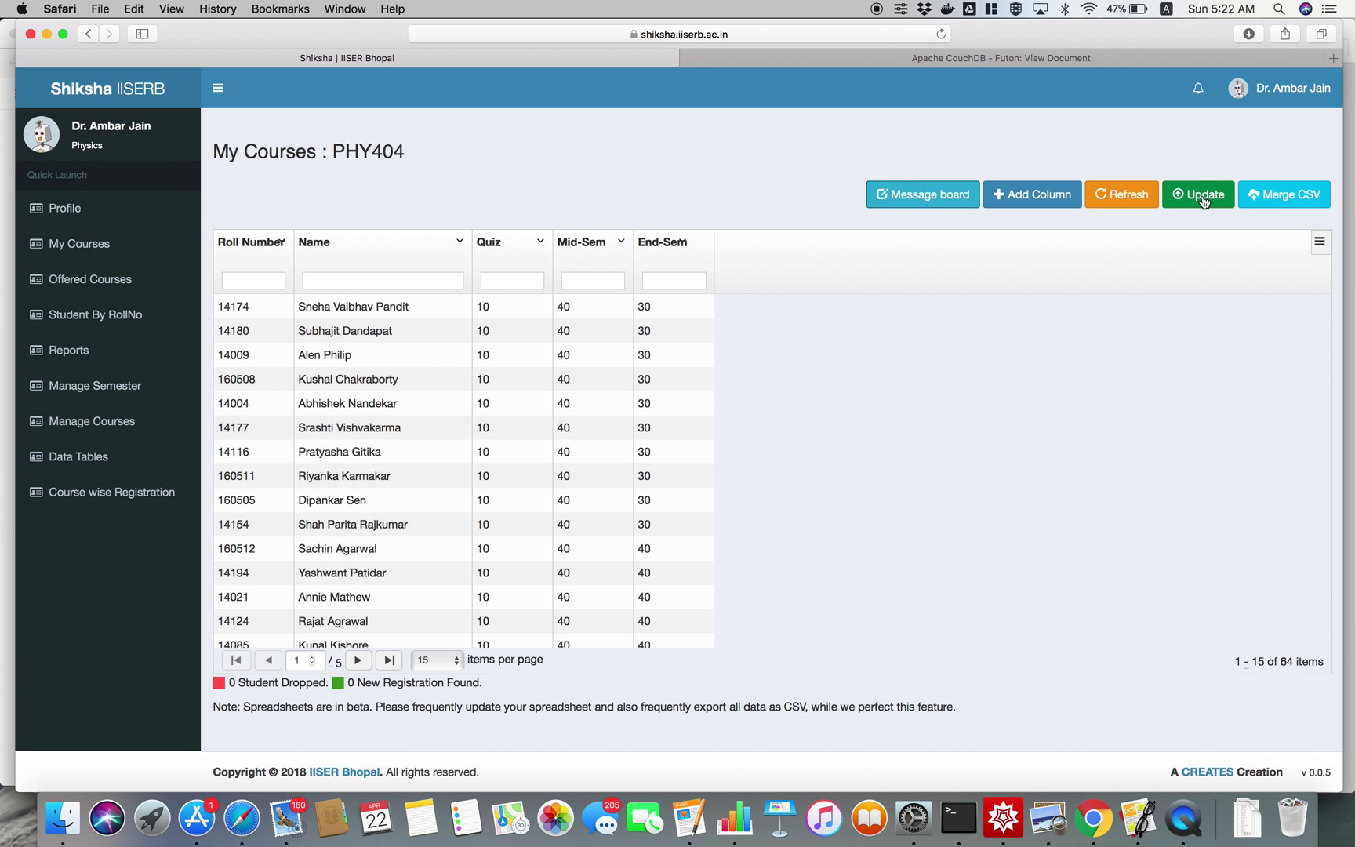
left_click(1203, 201)
left_click(720, 530)
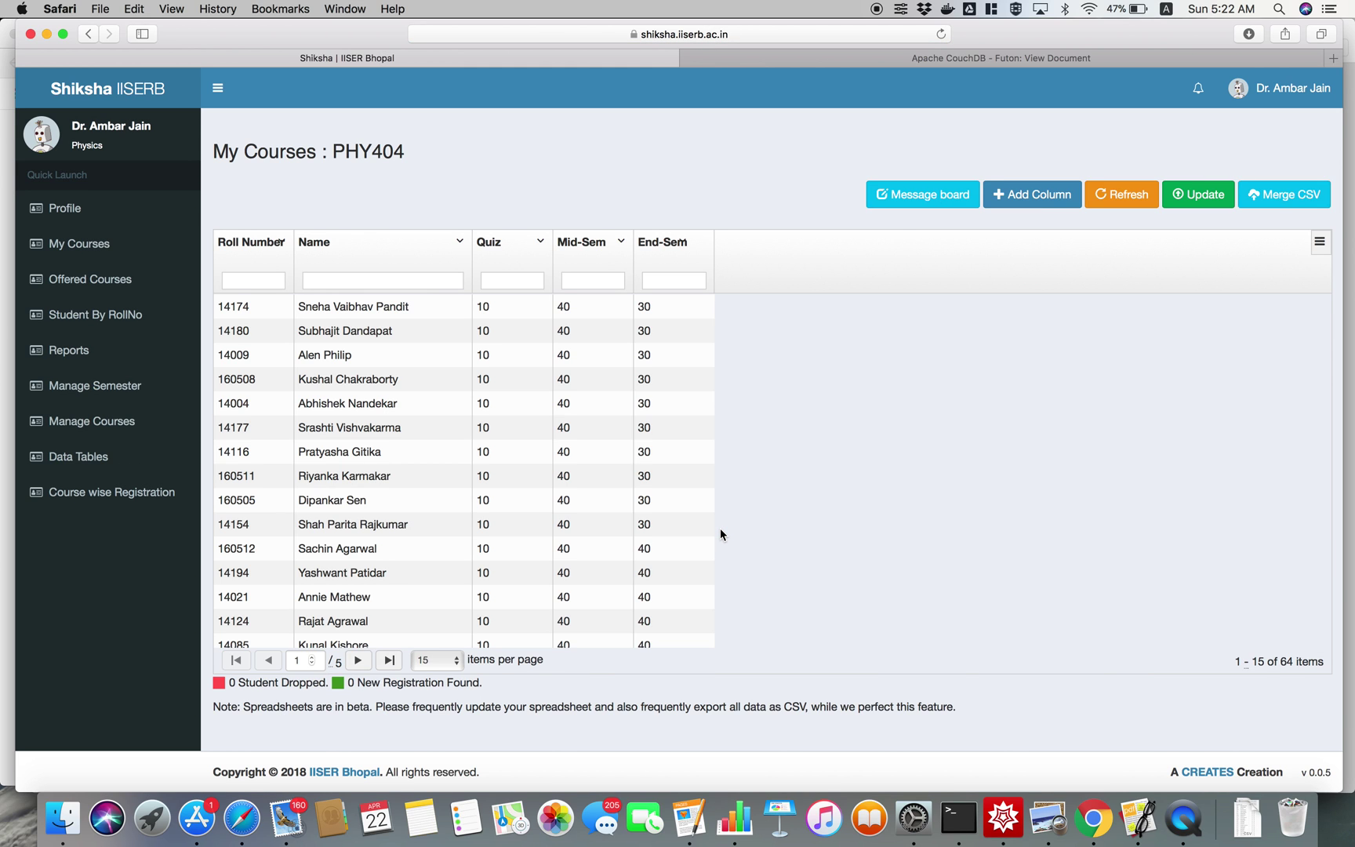
Step: Reopen the message board to review the saved message, and close it again
left_click(927, 206)
scroll(581, 392, "down", 10)
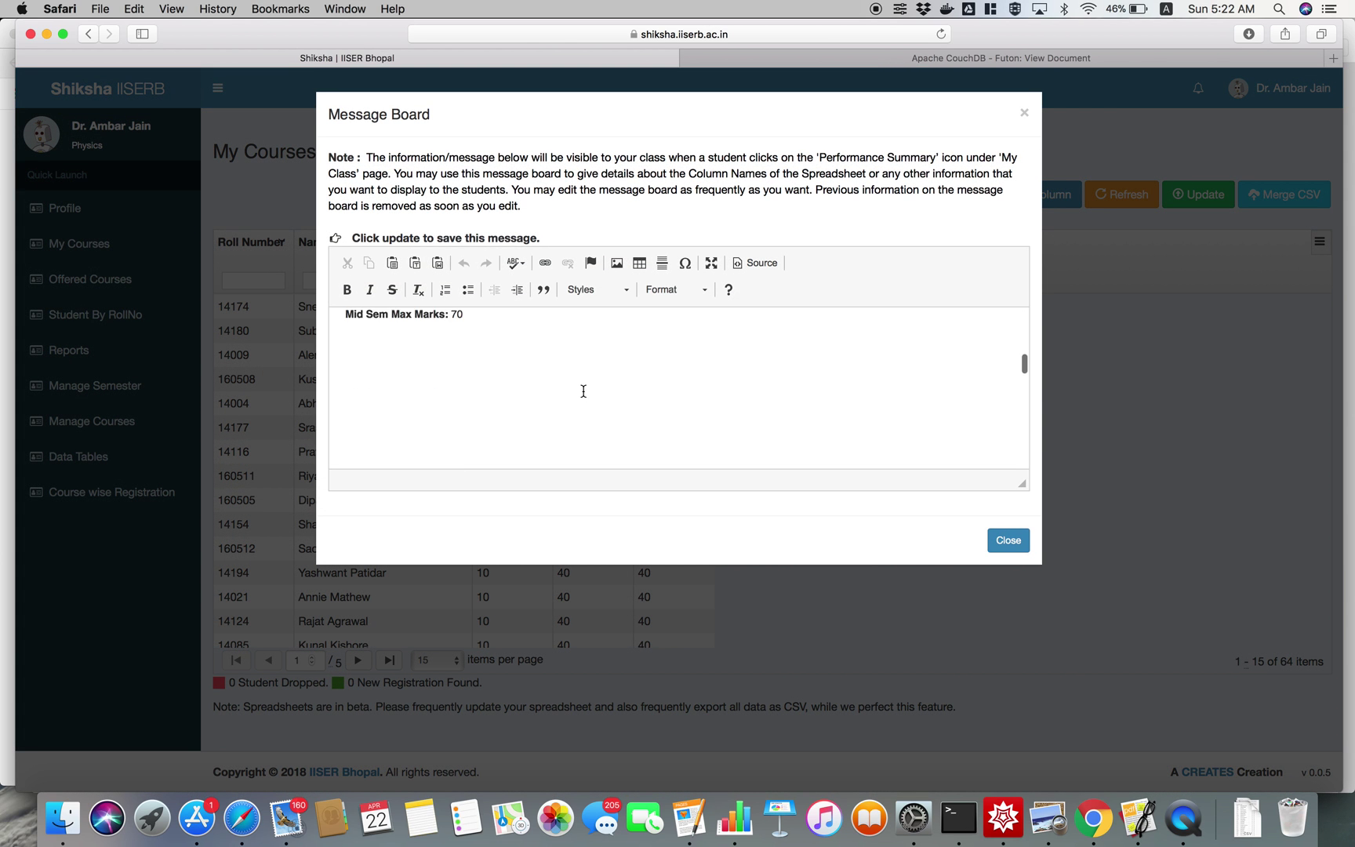
left_click(1008, 541)
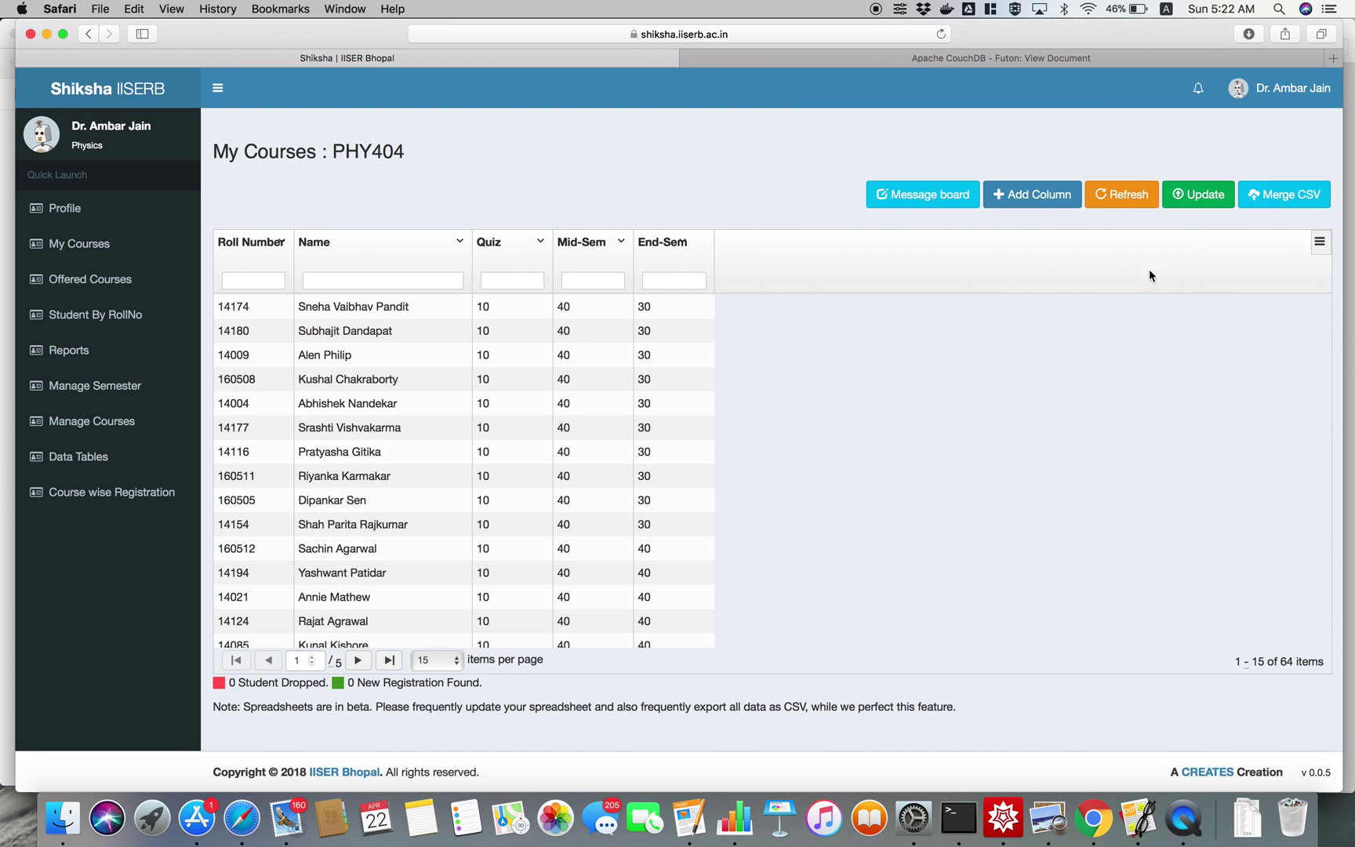
Step: Add a new column named Total to the PHY404 spreadsheet
left_click(1040, 204)
type("Total")
left_click(660, 459)
left_click(718, 517)
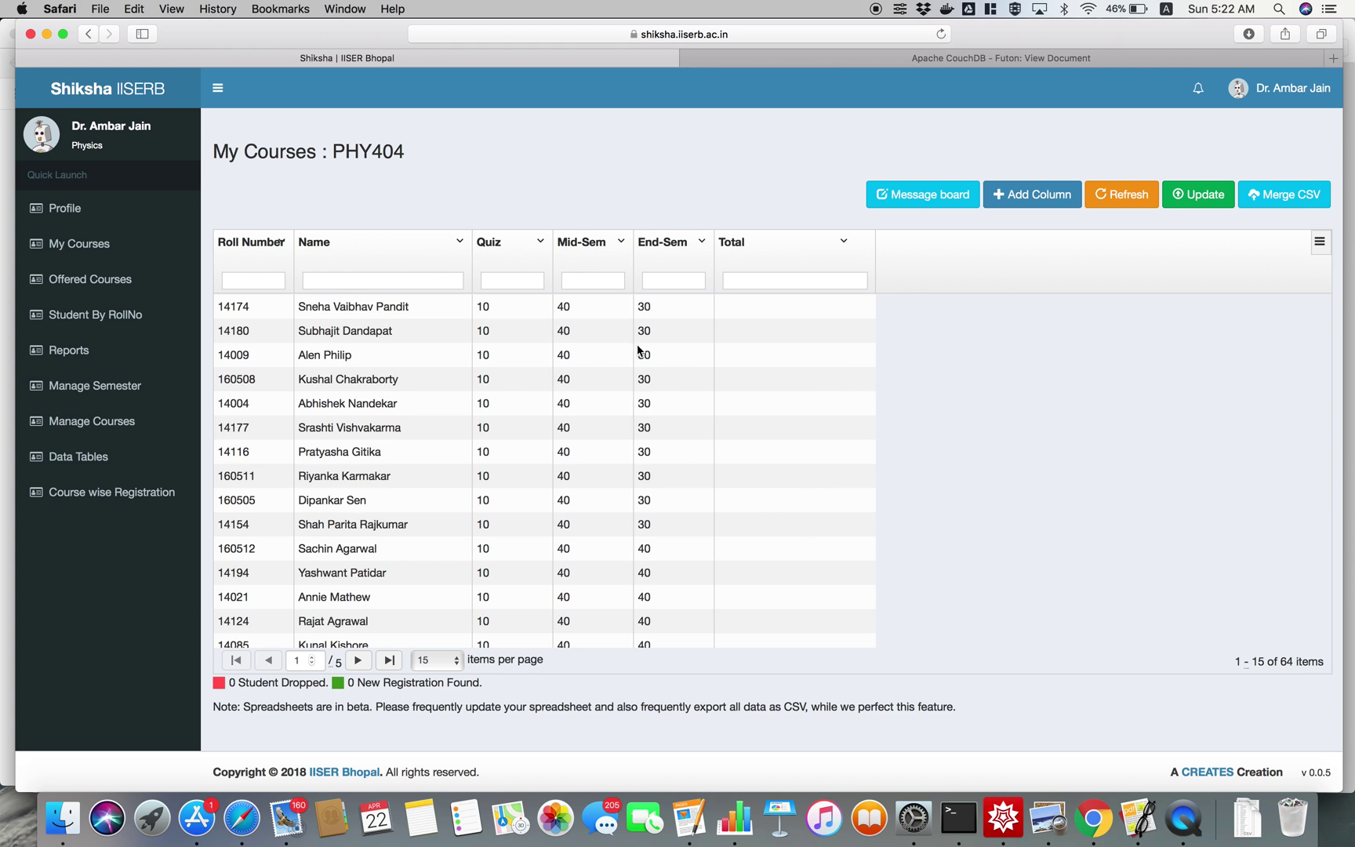
Step: Export all spreadsheet data as CSV and open the downloaded mycourses-7.csv in Numbers
left_click(808, 305)
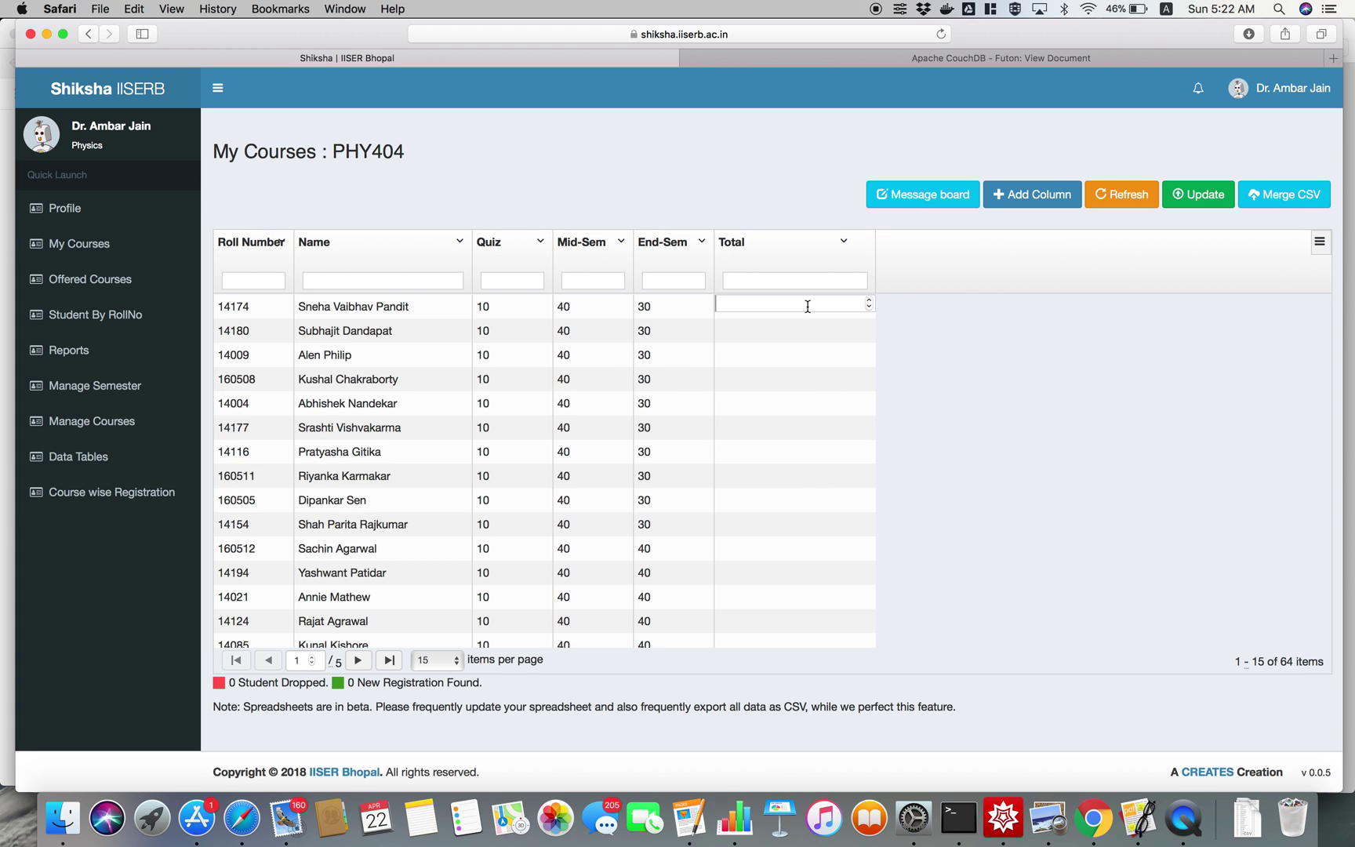
left_click(1320, 242)
left_click(1267, 297)
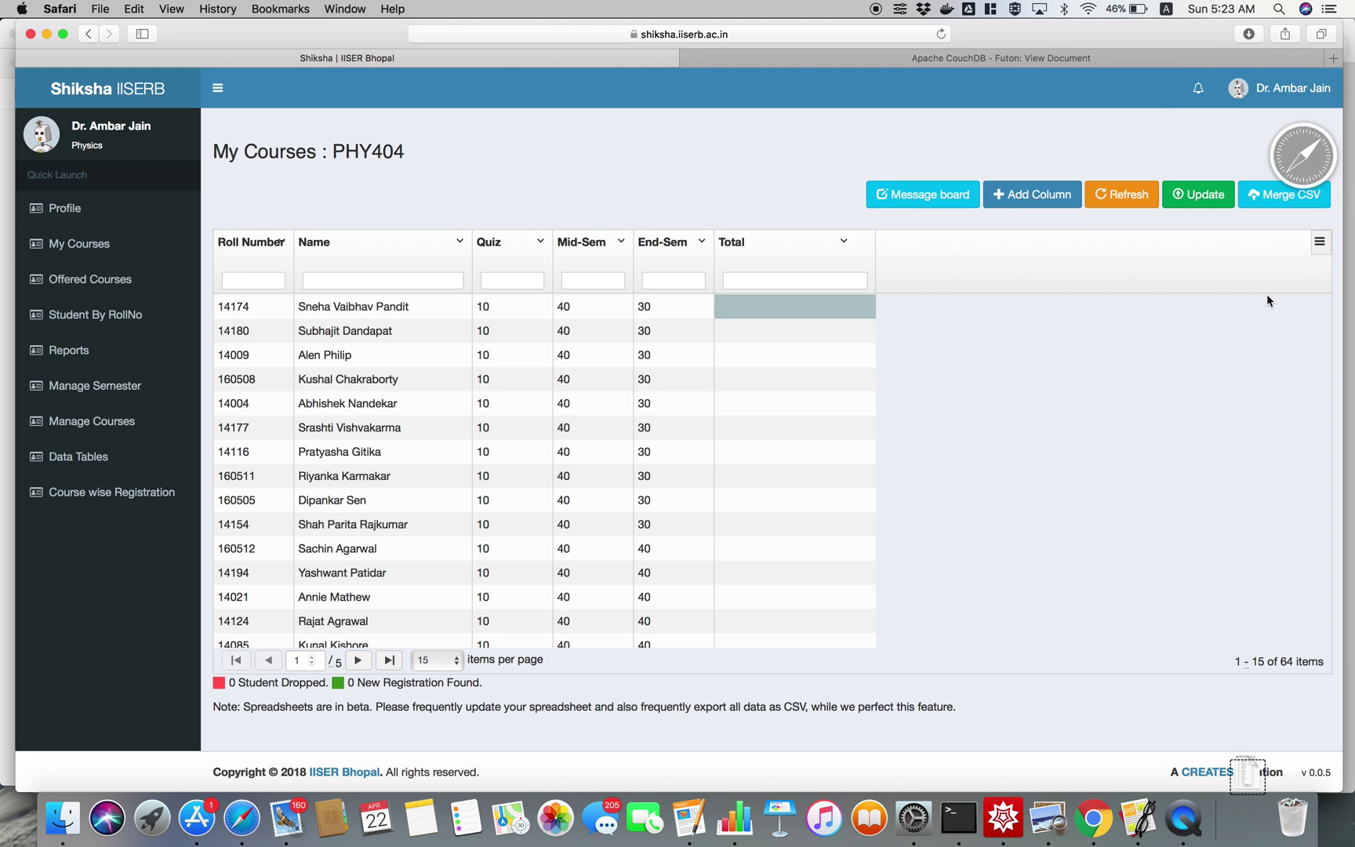
left_click(1251, 816)
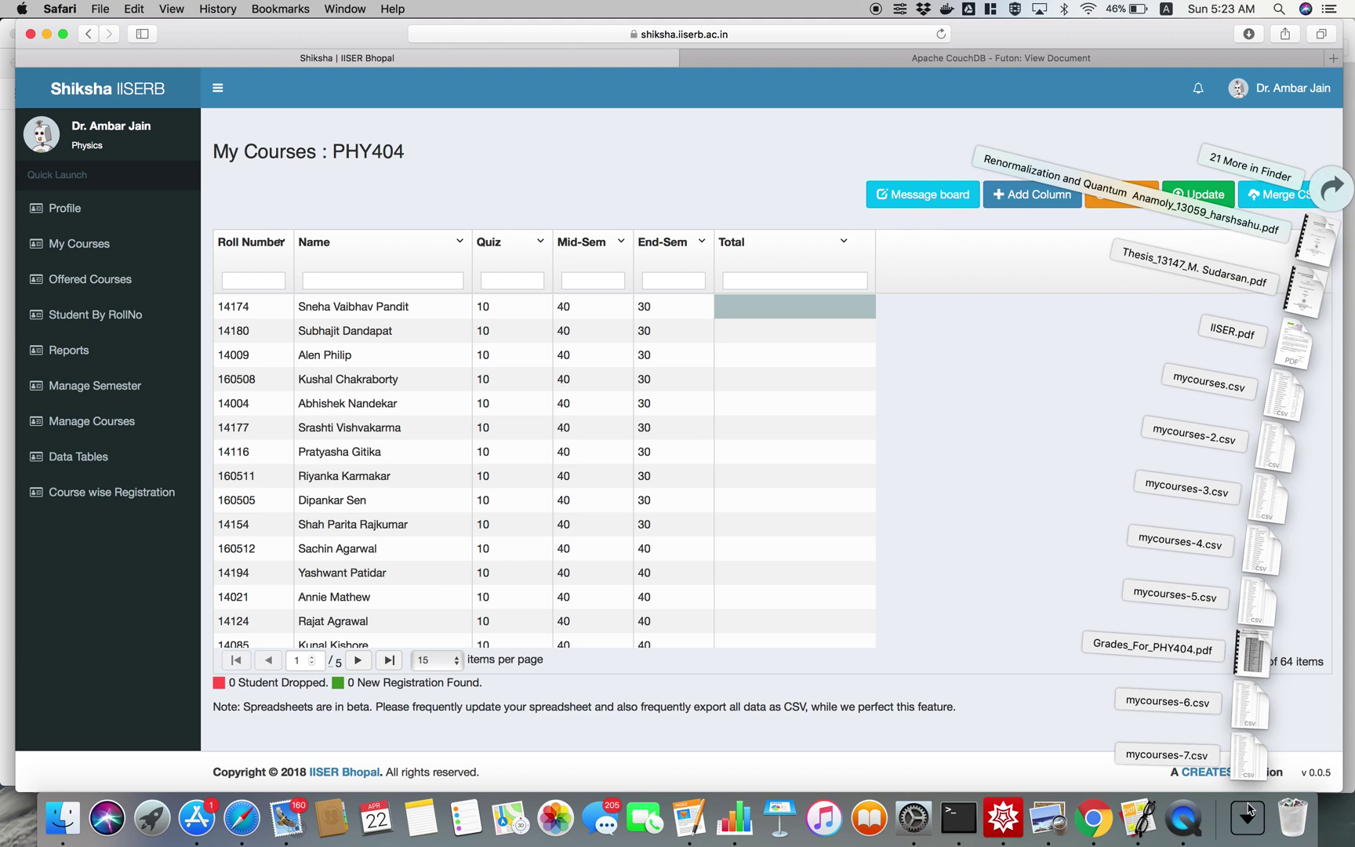
left_click(1247, 757)
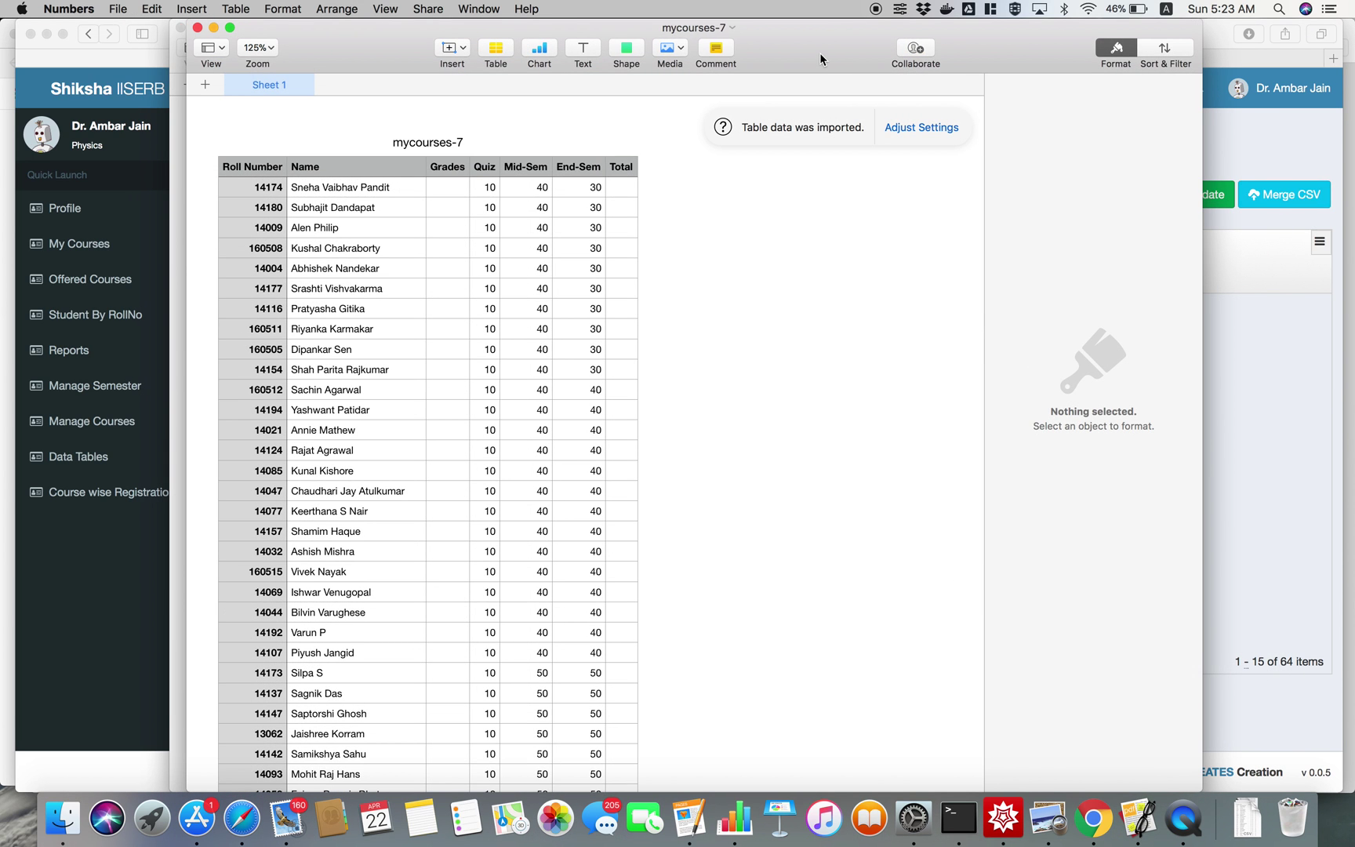
Step: Widen the Total column and enter a formula in G2 that adds the student's Quiz, Mid-Sem and End-Sem marks
left_click(624, 227)
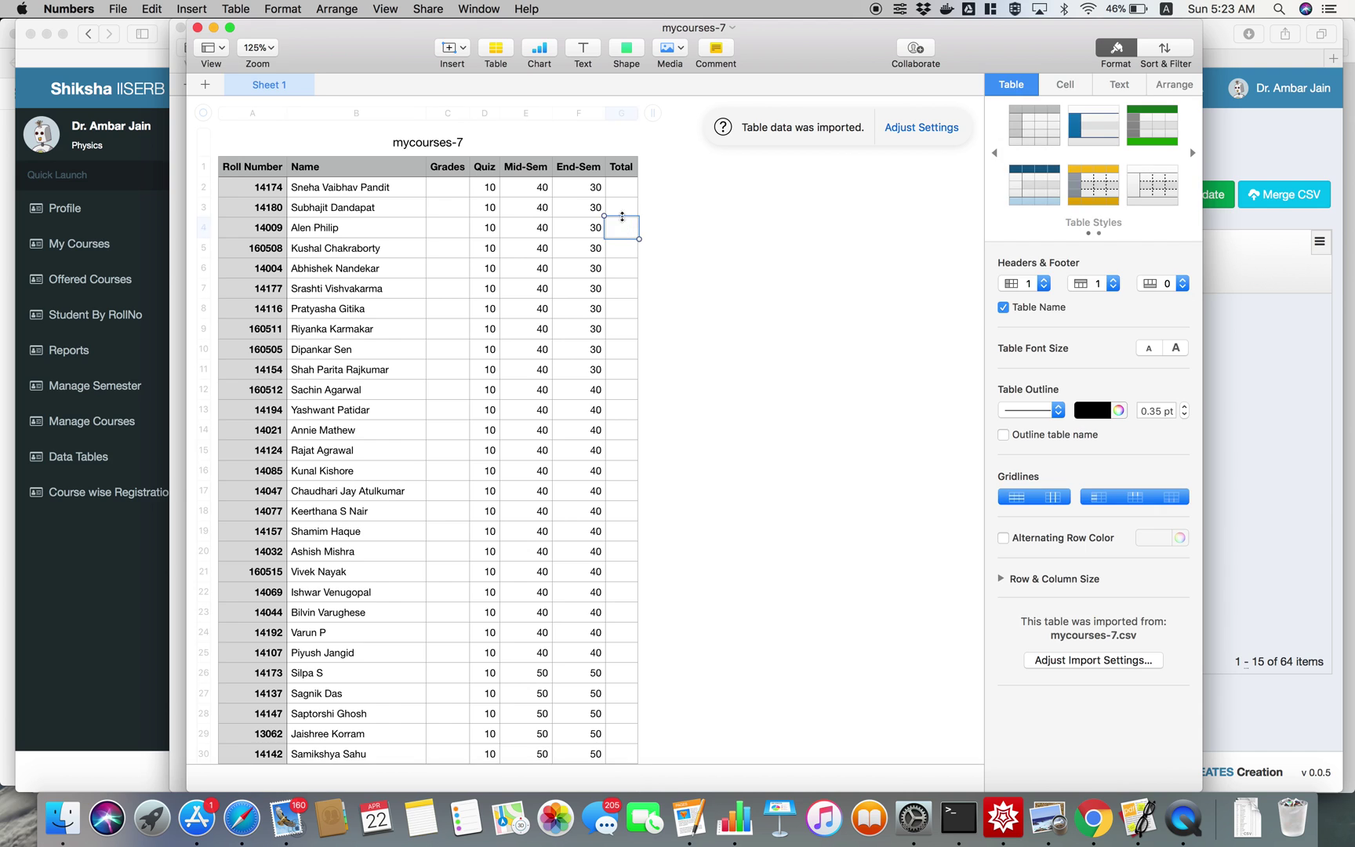
left_click_drag(637, 114, 717, 114)
left_click(757, 208)
left_click(690, 190)
type("=")
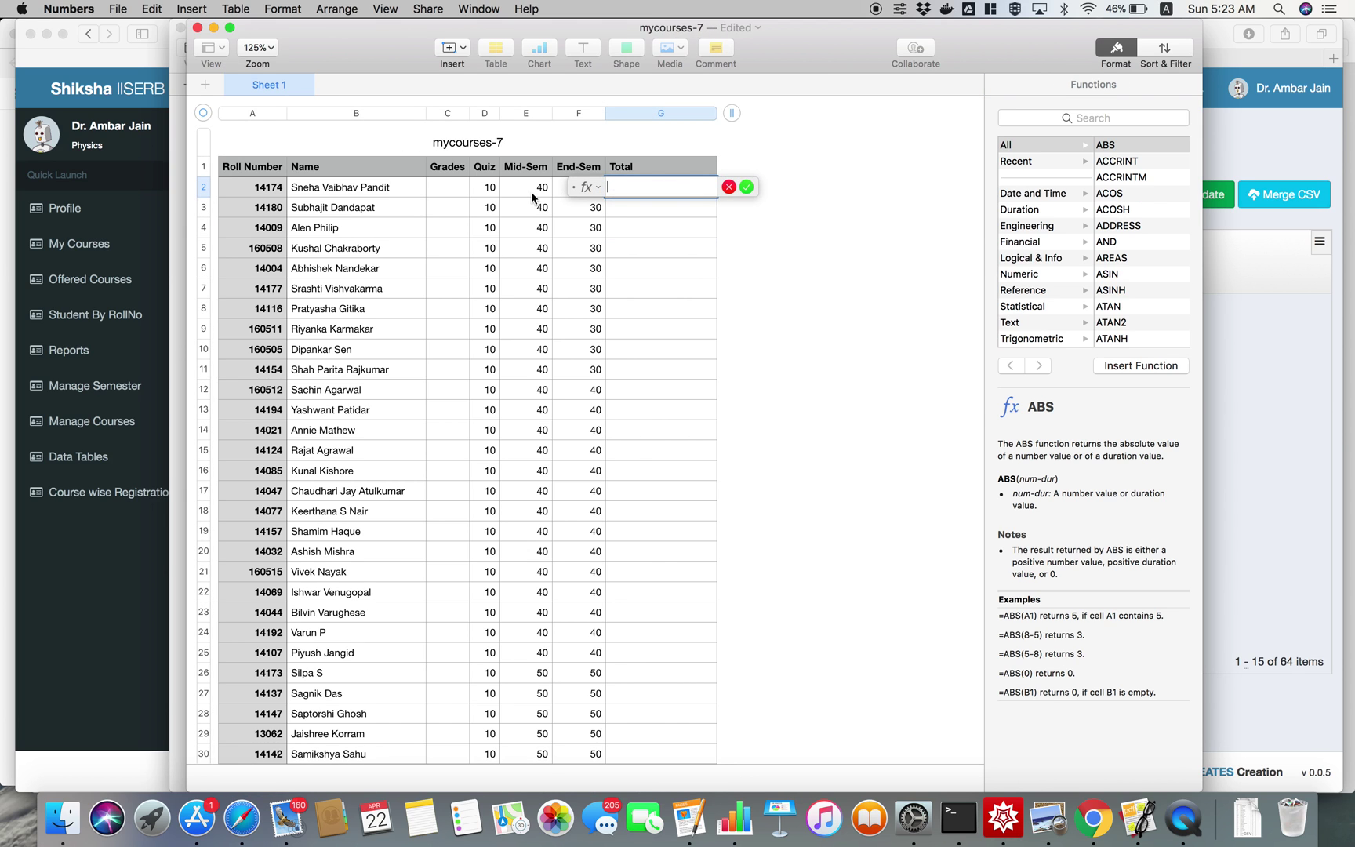
left_click(491, 188)
type("+")
left_click(549, 190)
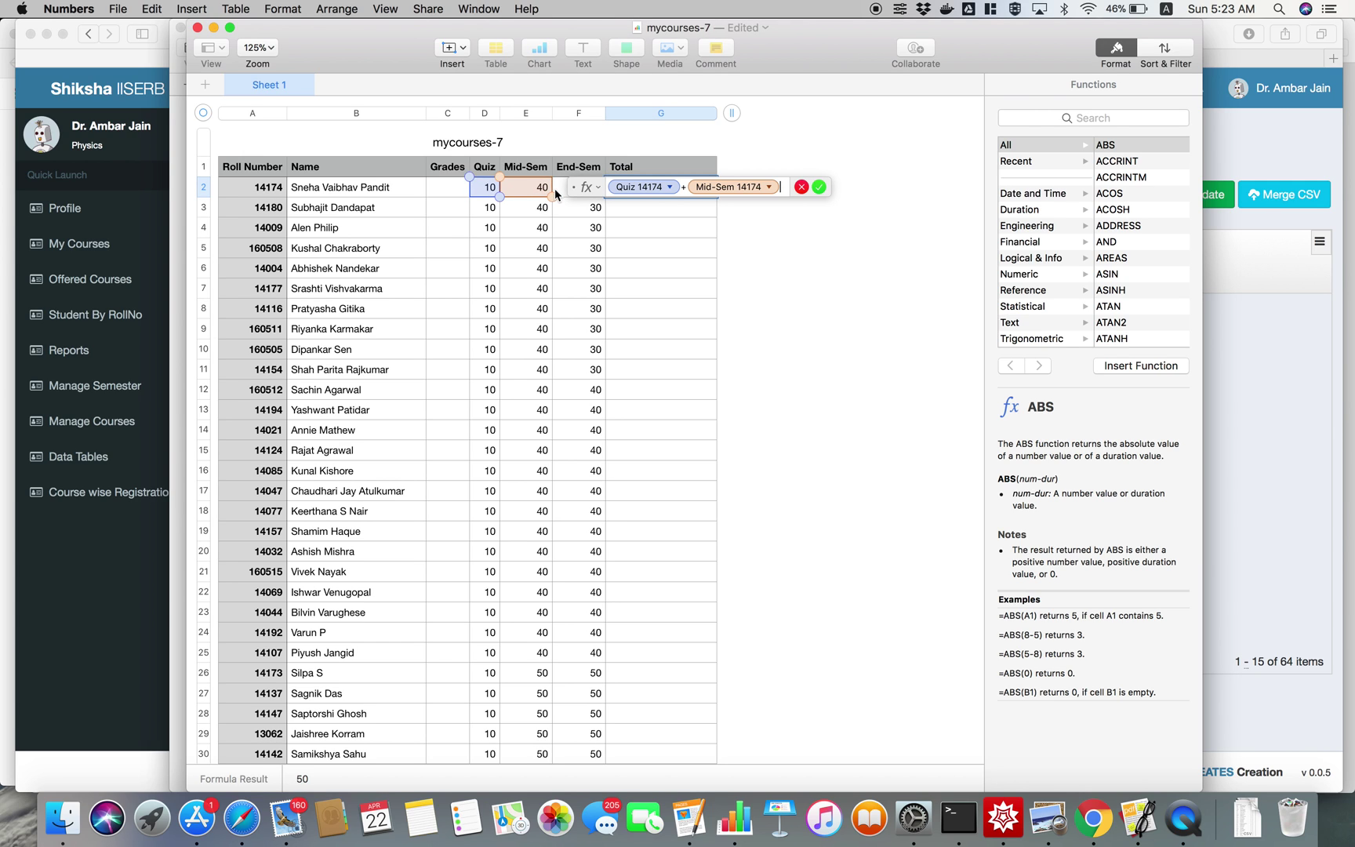
type("+")
left_click(557, 188)
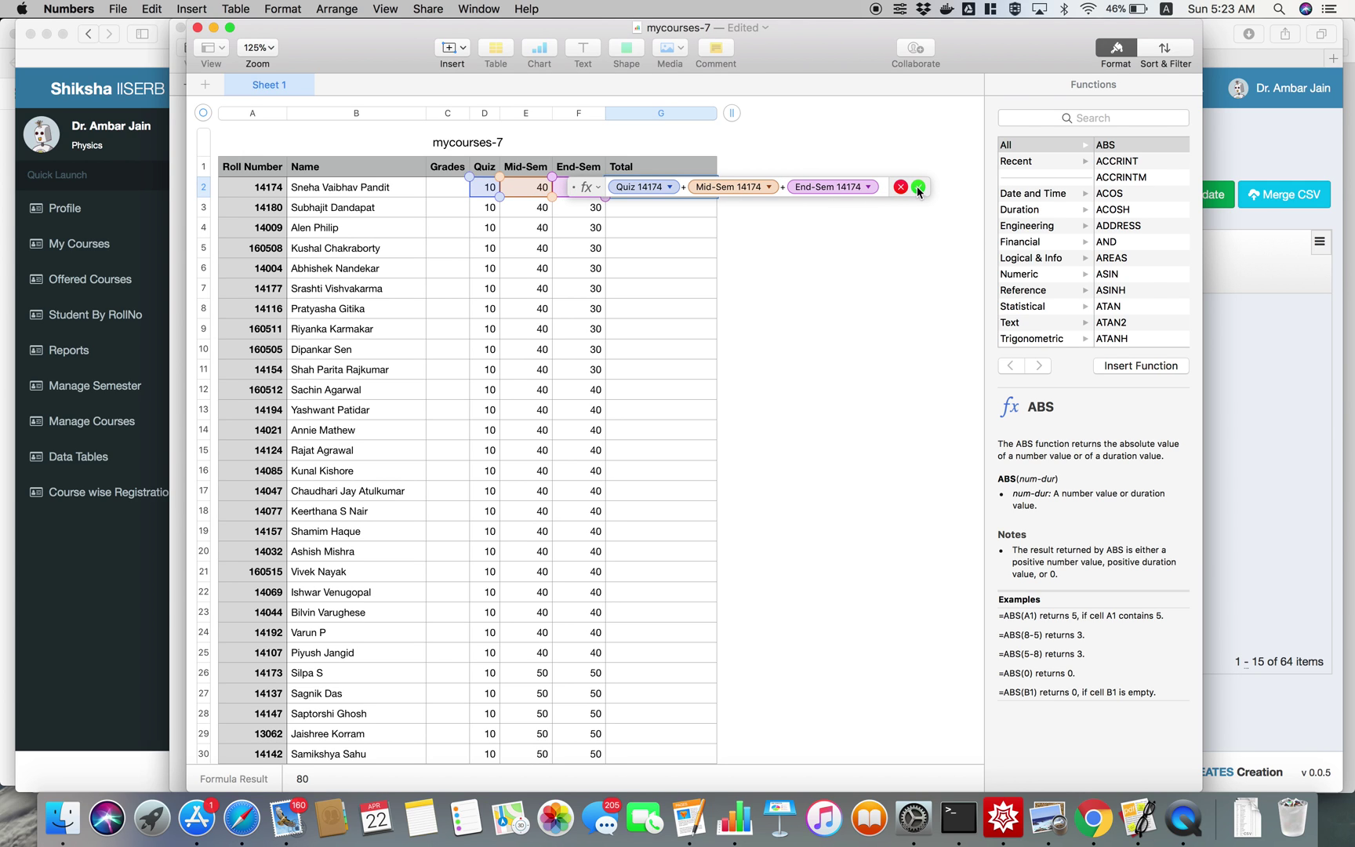
left_click(919, 188)
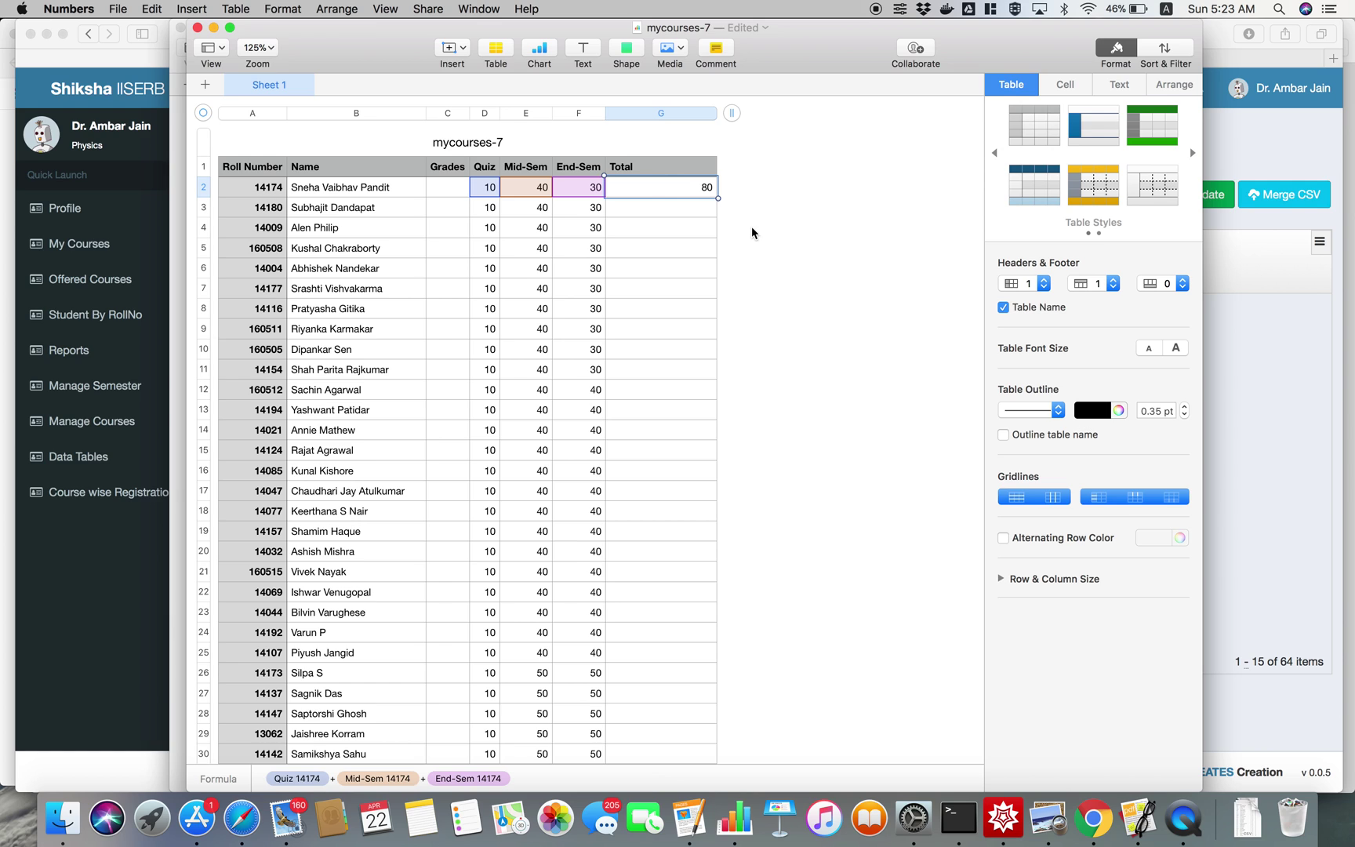
Step: Copy the total formula from G2 down the Total column to the last student in row 65
key("Return")
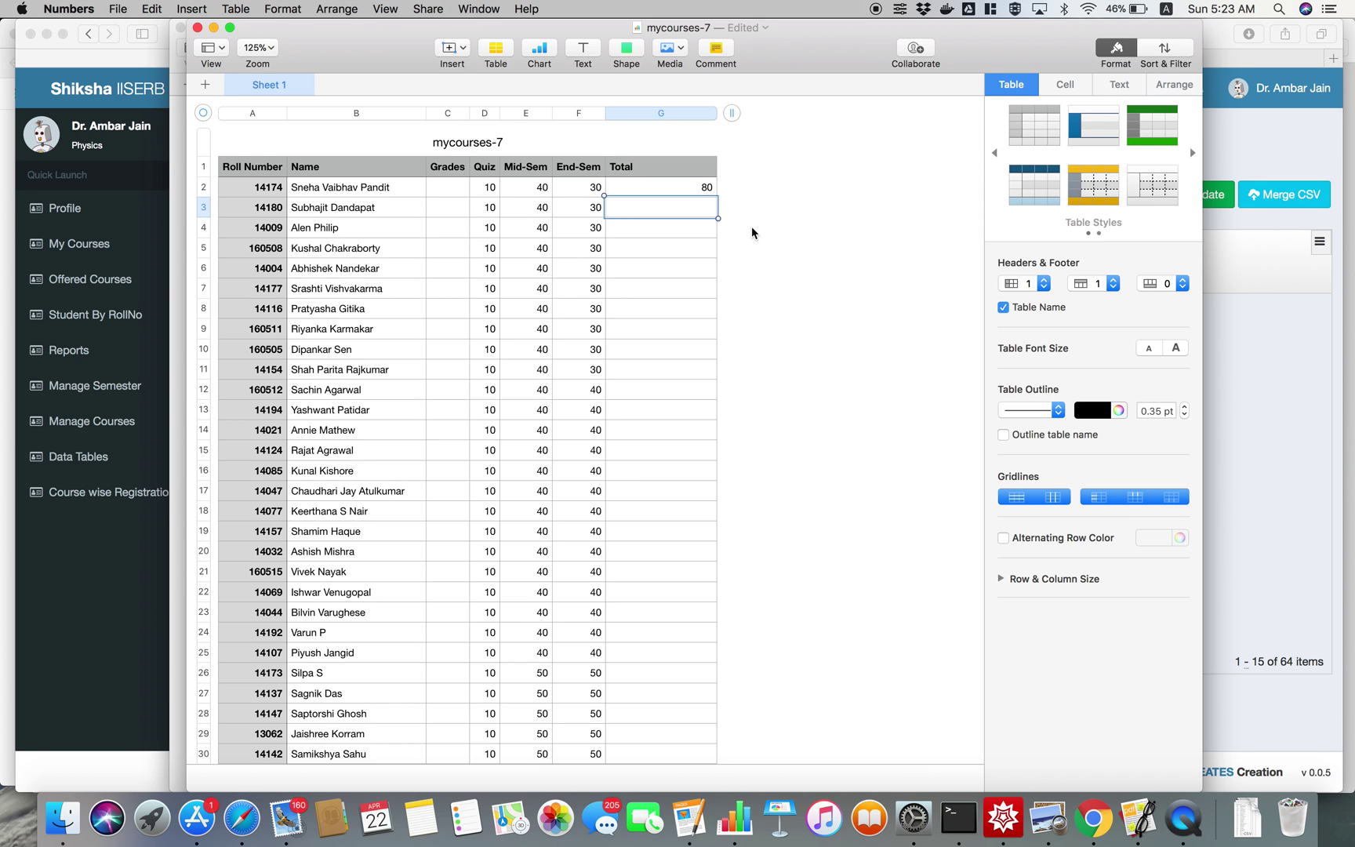
key("super+v")
key("Down")
key("shift+Down")
key("shift+Down")
key("shift+Down")
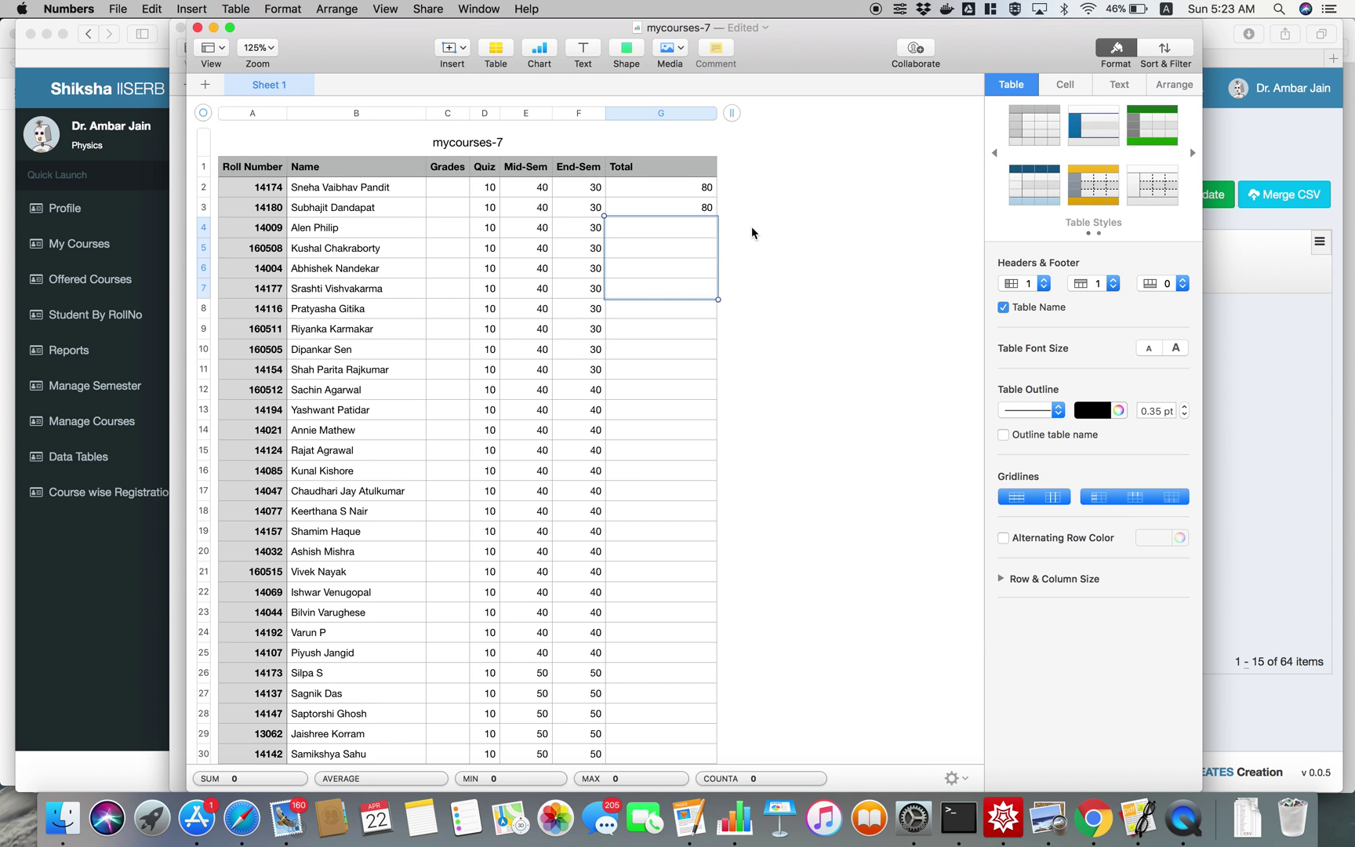
key("shift+super+Down")
key("super+v")
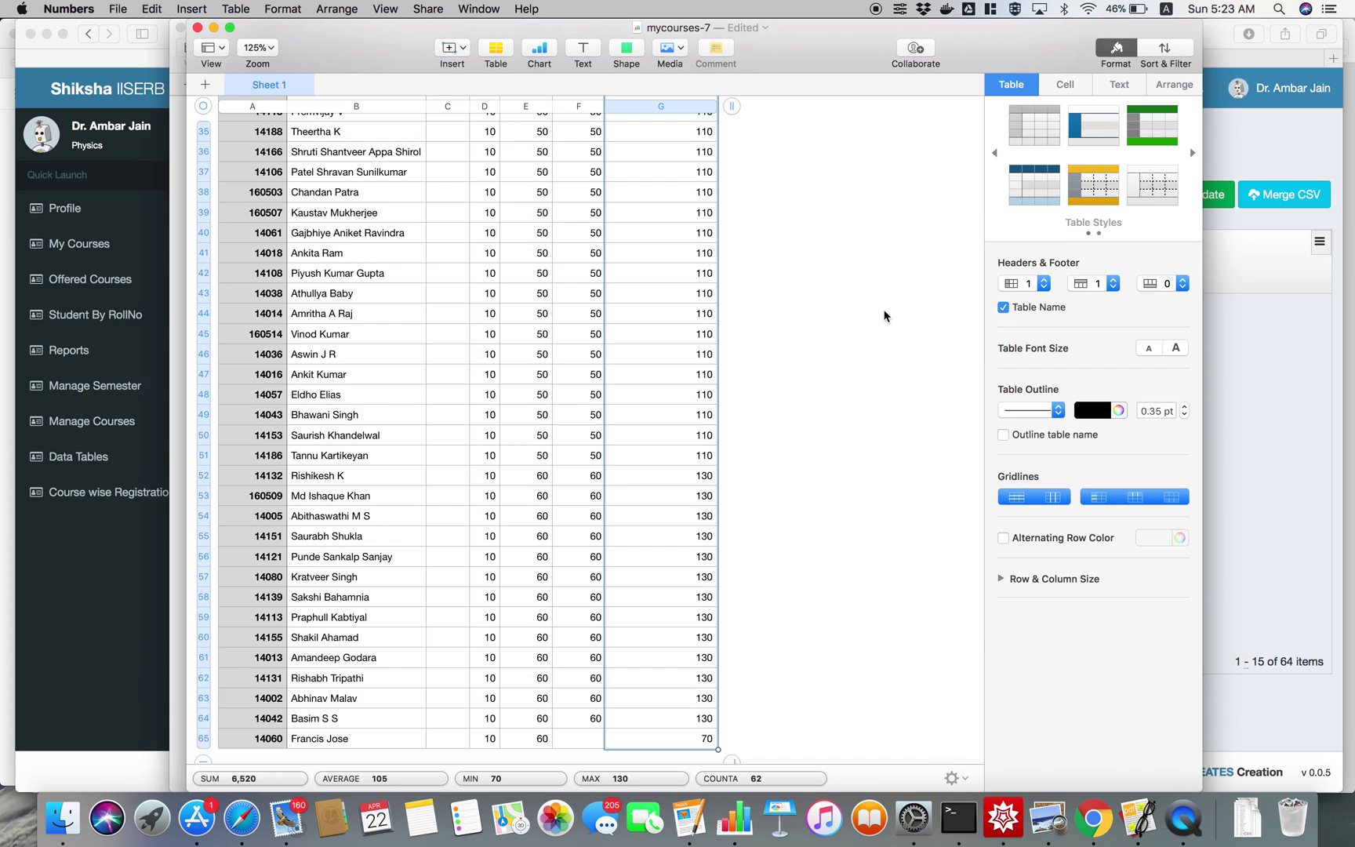
Step: Check the totals down the table and enter 60 as the missing End-Sem mark in F65
scroll(884, 316, "up", 10)
scroll(884, 316, "down", 7)
scroll(884, 316, "down", 5)
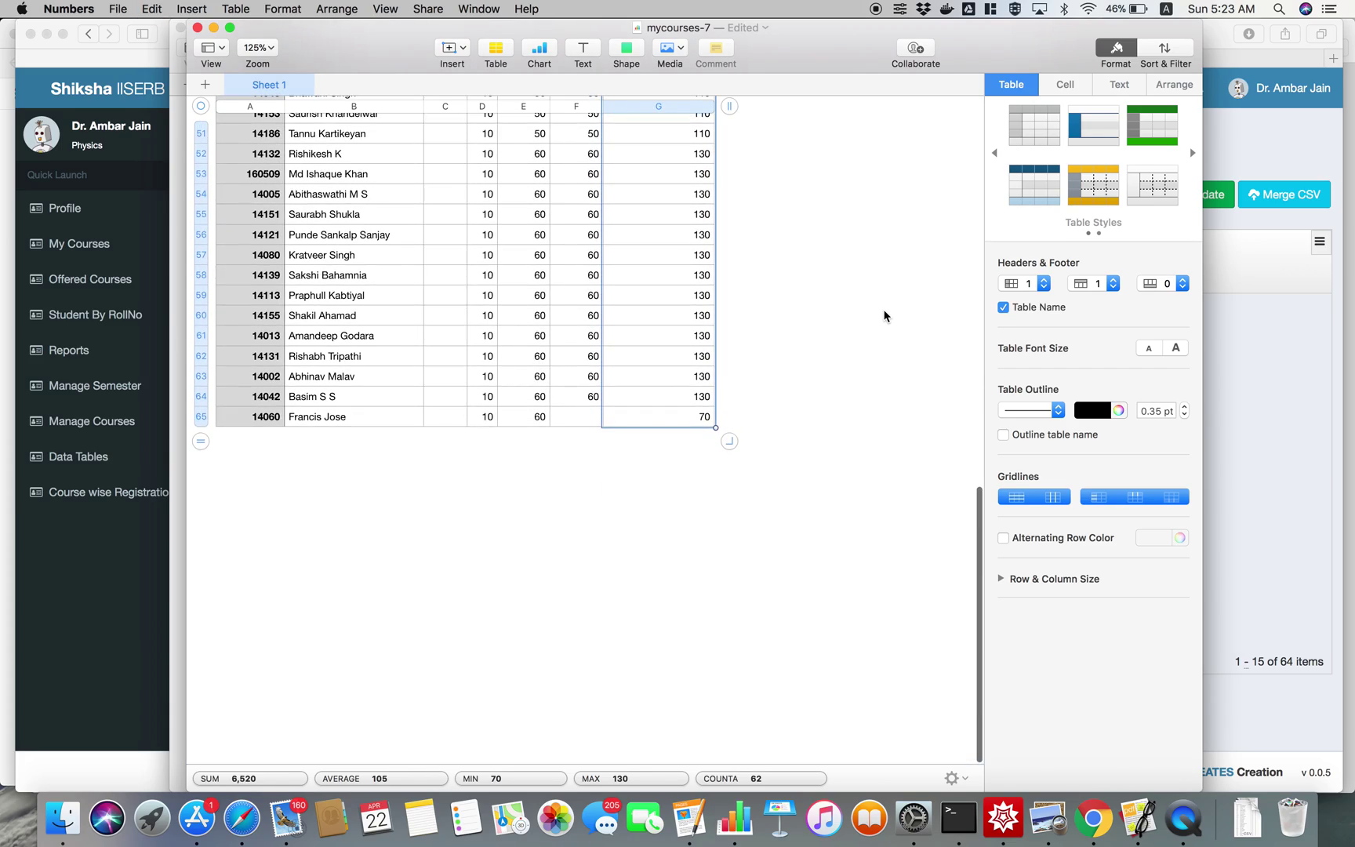
scroll(884, 316, "up", 10)
scroll(884, 316, "down", 2)
scroll(884, 316, "down", 5)
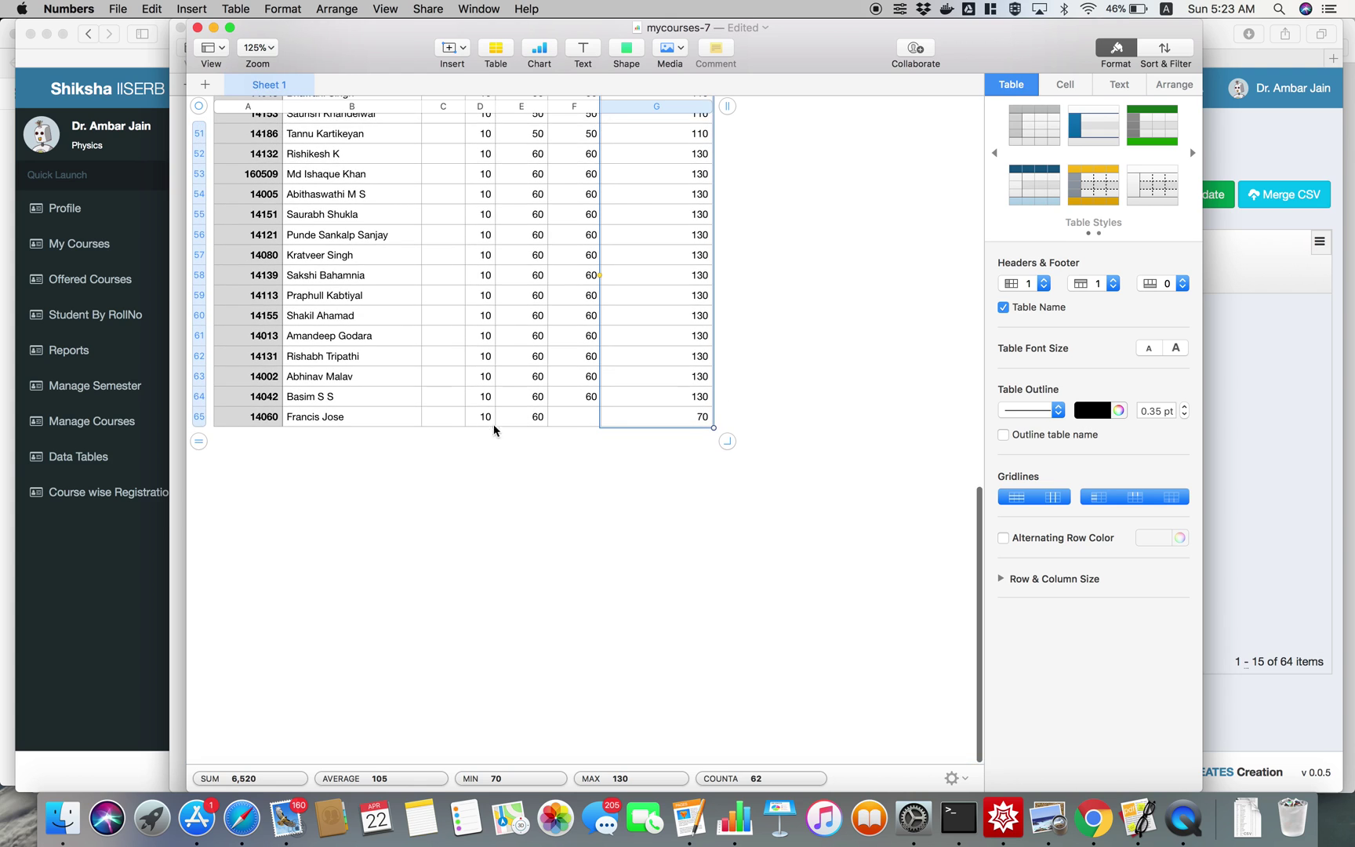
left_click(581, 419)
left_click(579, 418)
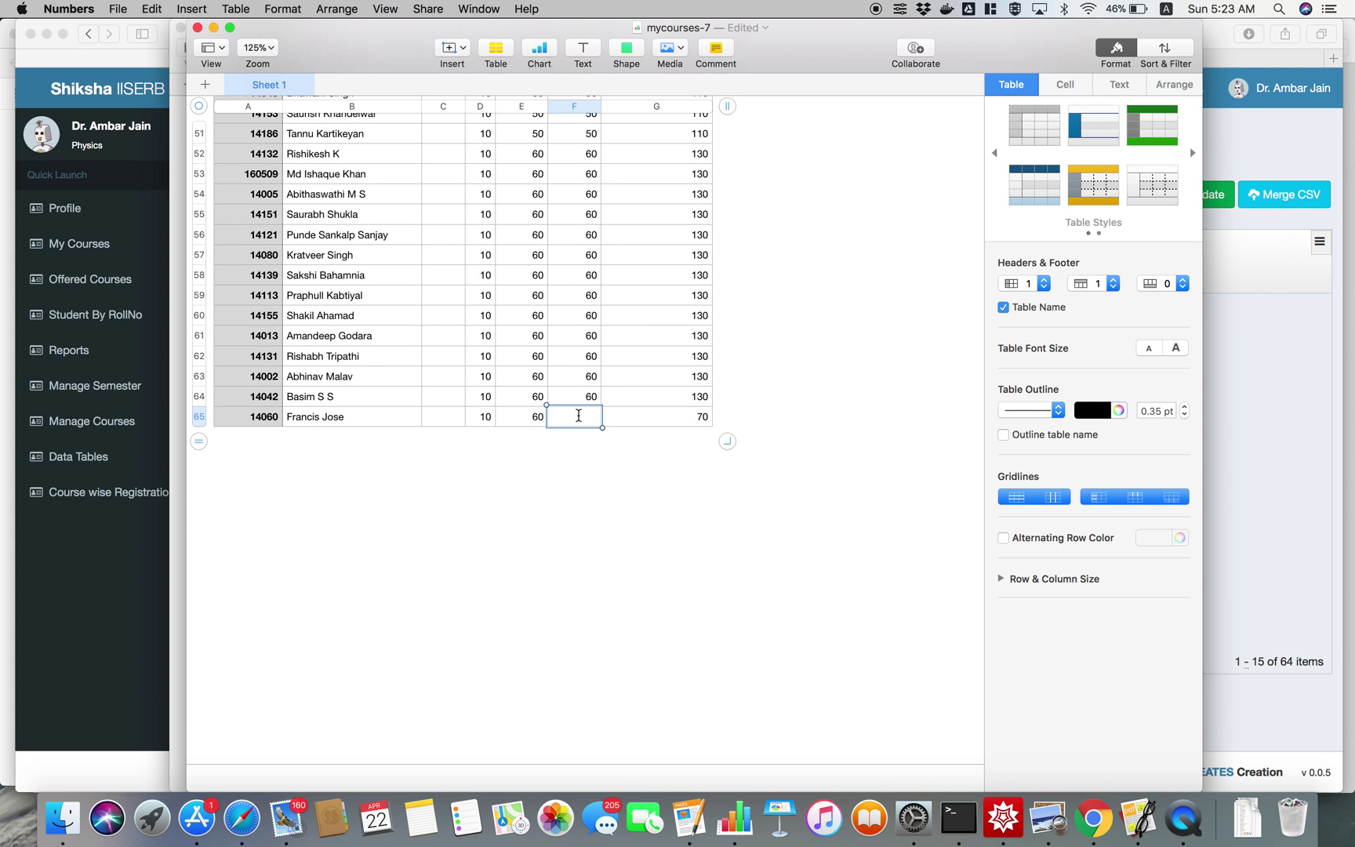
type("60")
key("Tab")
scroll(771, 338, "up", 15)
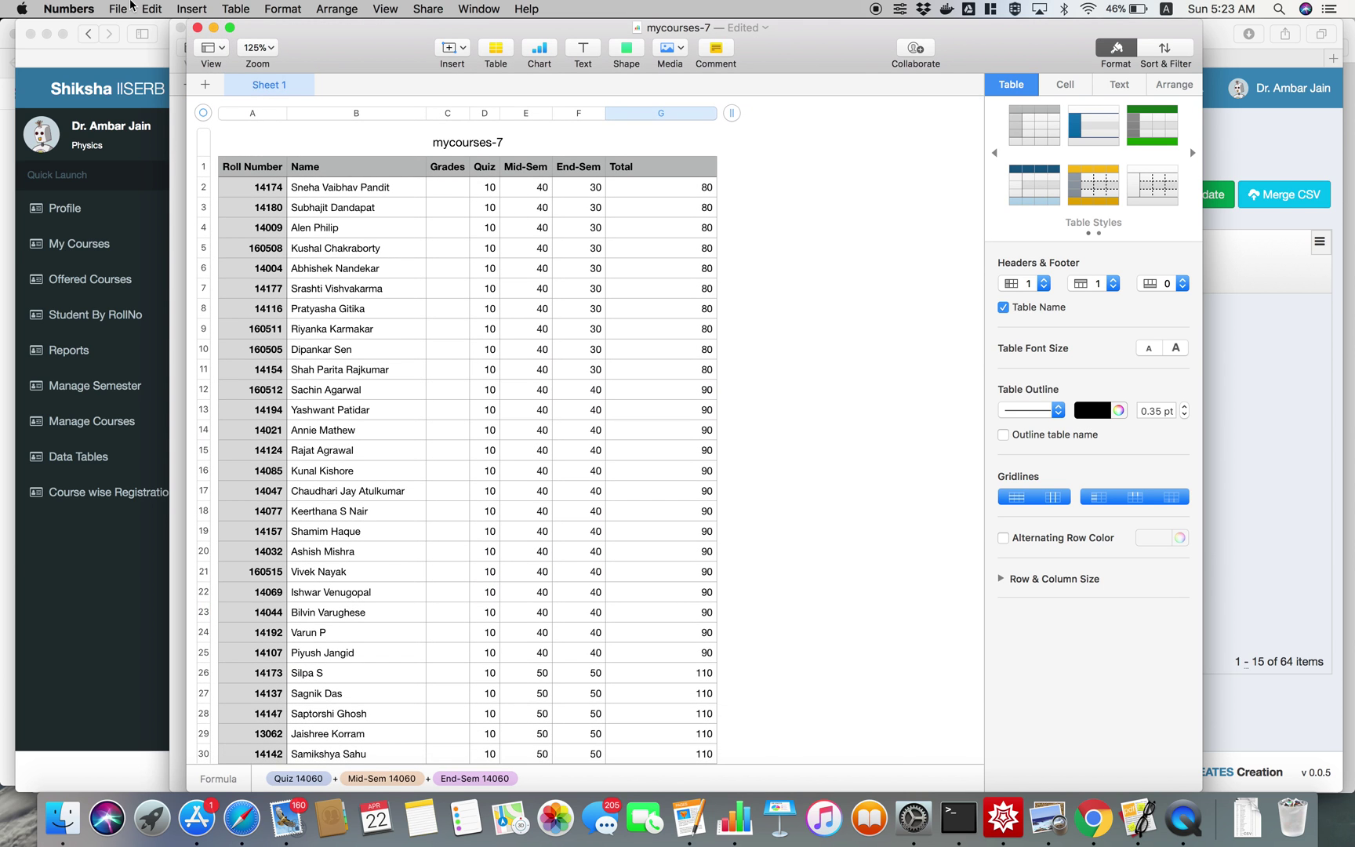
left_click(114, 9)
mouse_move(160, 179)
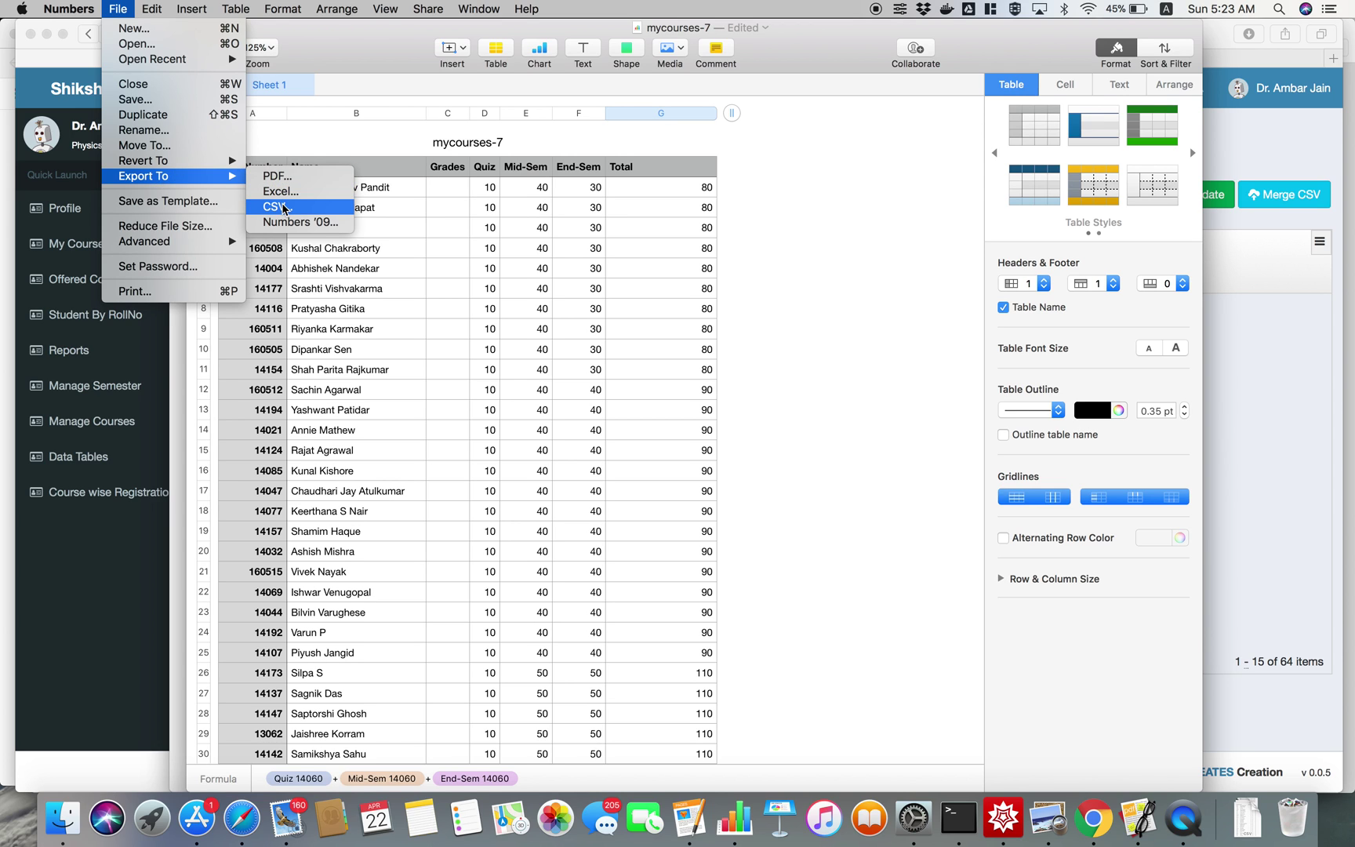
left_click(767, 226)
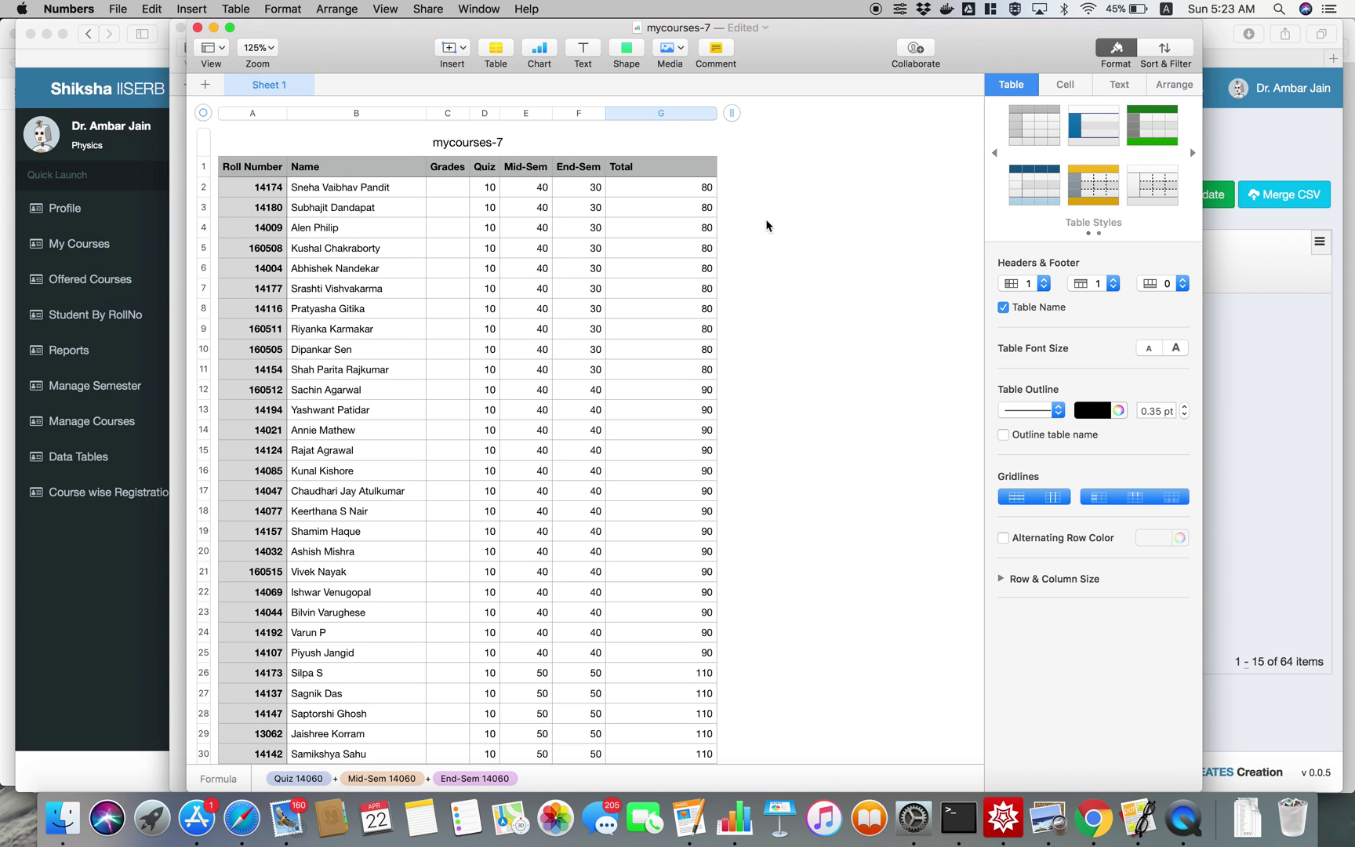
Step: Add an empty column H at the end of the table and move the Grades column directly after Total
left_click(733, 115)
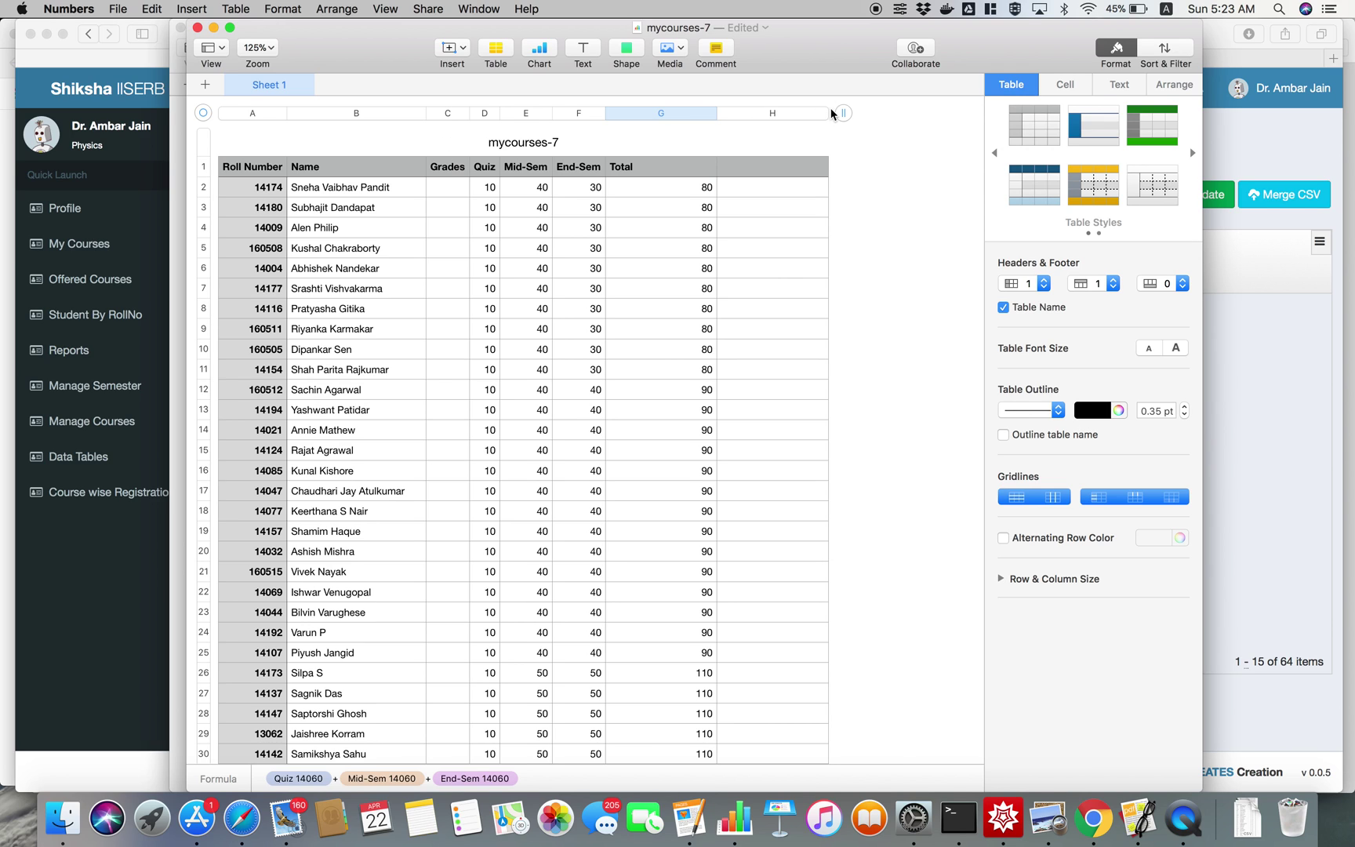
left_click(448, 114)
left_click_drag(459, 126, 706, 121)
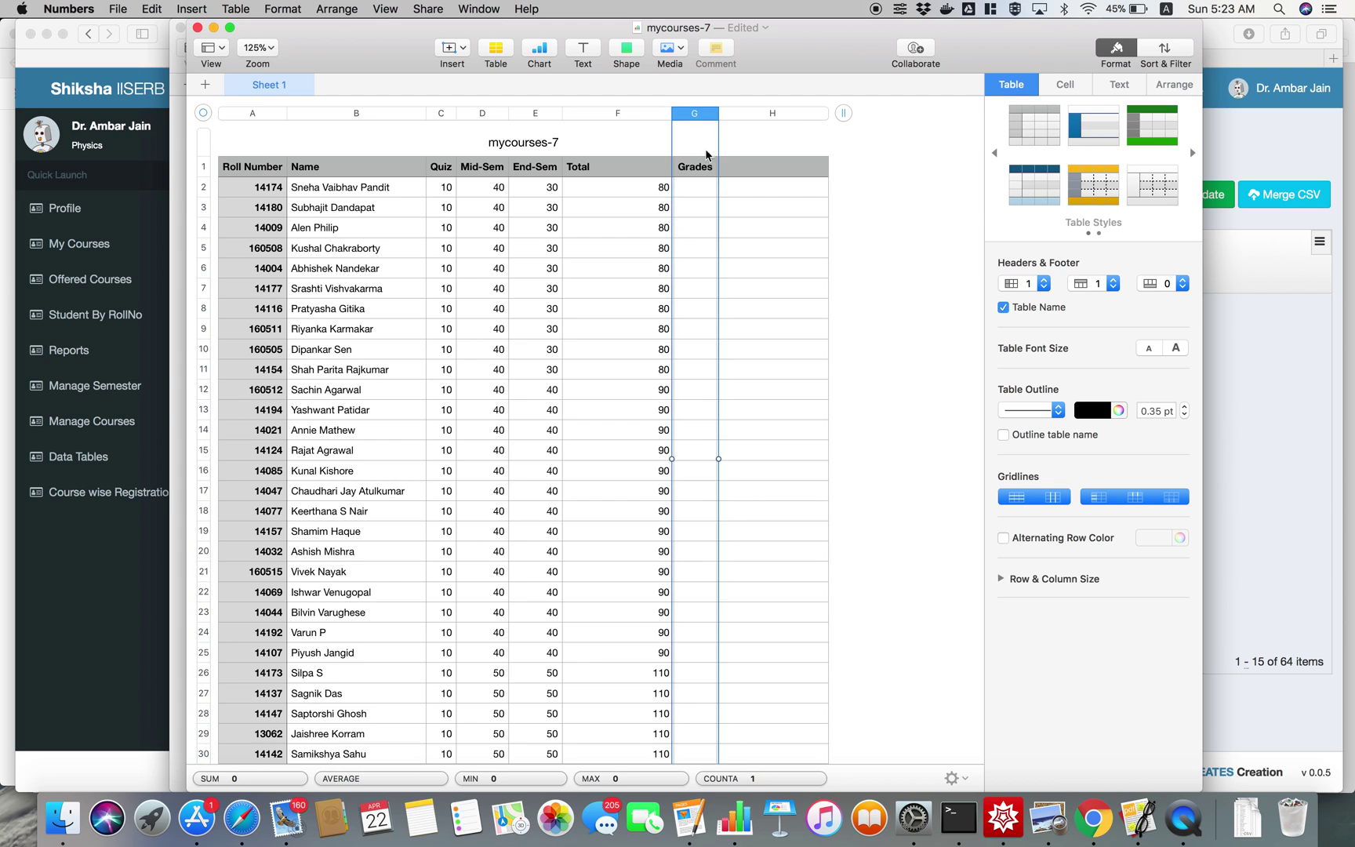
Step: Sort the table by the Total column in descending order
left_click(657, 116)
left_click(667, 113)
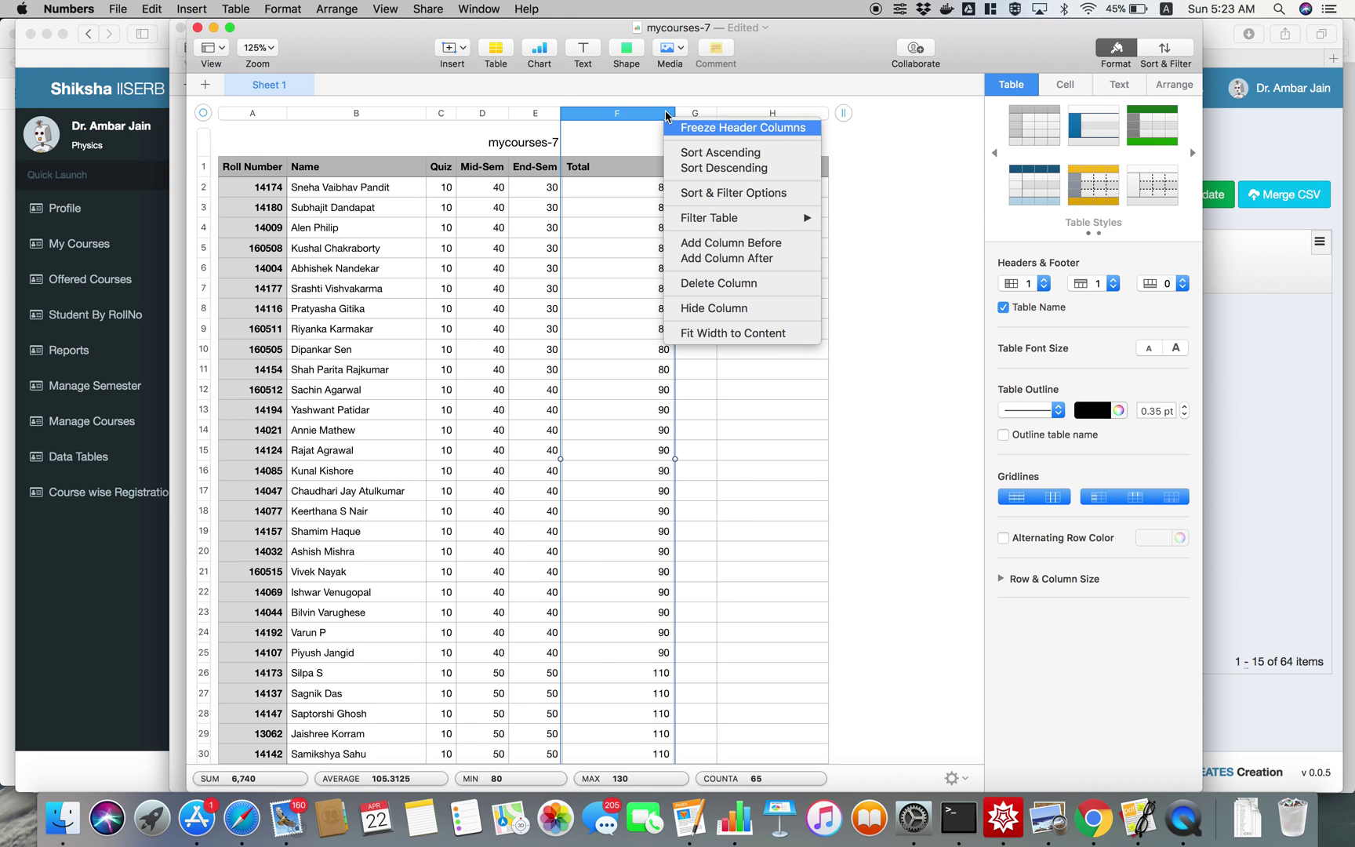
left_click(691, 168)
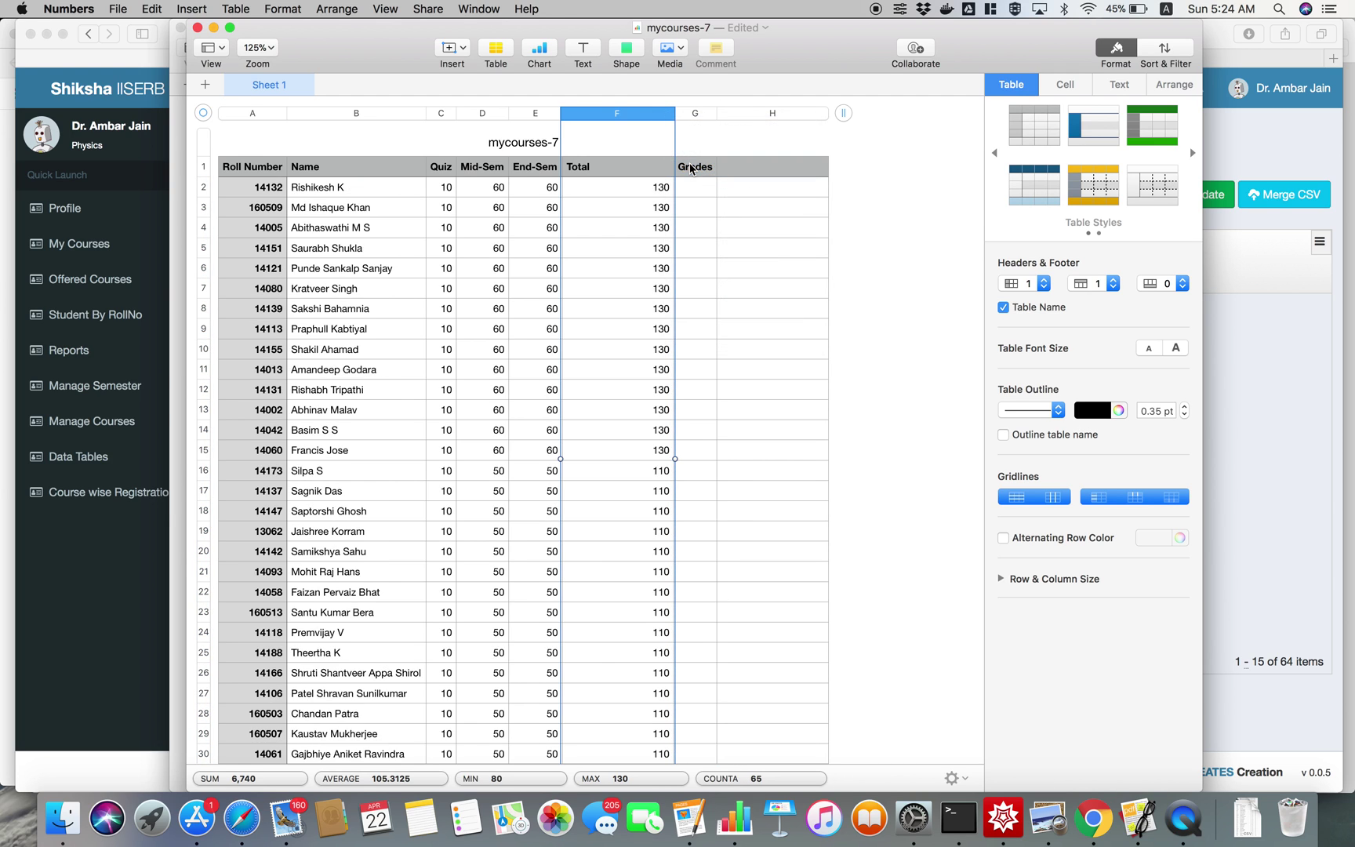
Step: Enter A as the grade of the first student in G2
left_click(697, 199)
type("A")
key("Return")
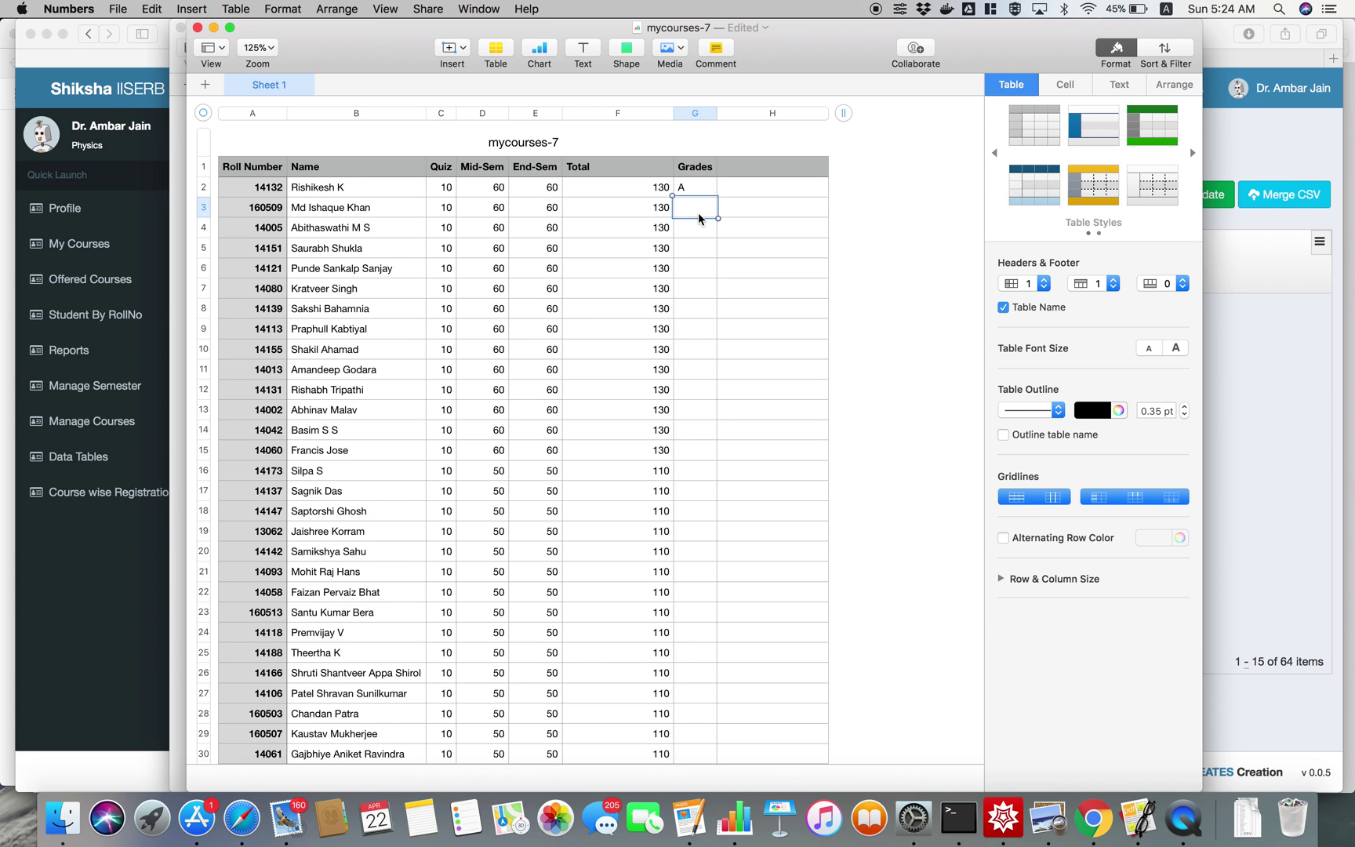
Step: Try to paste the copied contents down the empty Grades cells starting at G3, and undo the paste
key("shift+Down")
key("shift+Down")
key("shift+Down")
key("shift+Down")
key("shift+Down")
key("shift+Down")
key("shift+Down")
key("shift+Down")
key("shift+Down")
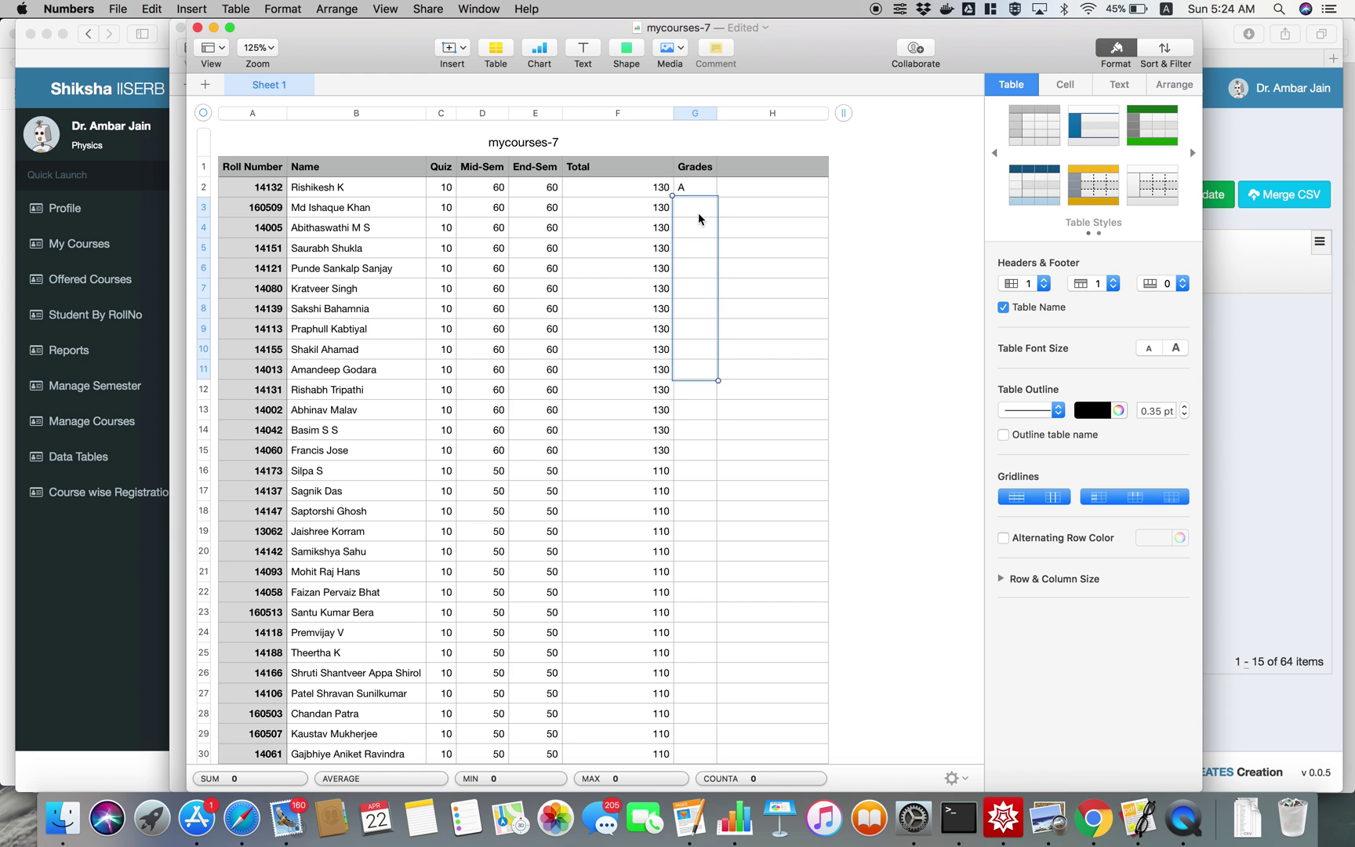
key("shift+Down")
key("shift+Down")
key("shift+Down")
key("shift+Down")
key("shift+Down")
key("shift+Down")
key("shift+Down")
key("shift+Down")
key("shift+Down")
key("shift+Down")
key("shift+Down")
key("shift+Down")
key("shift+Down")
key("shift+Down")
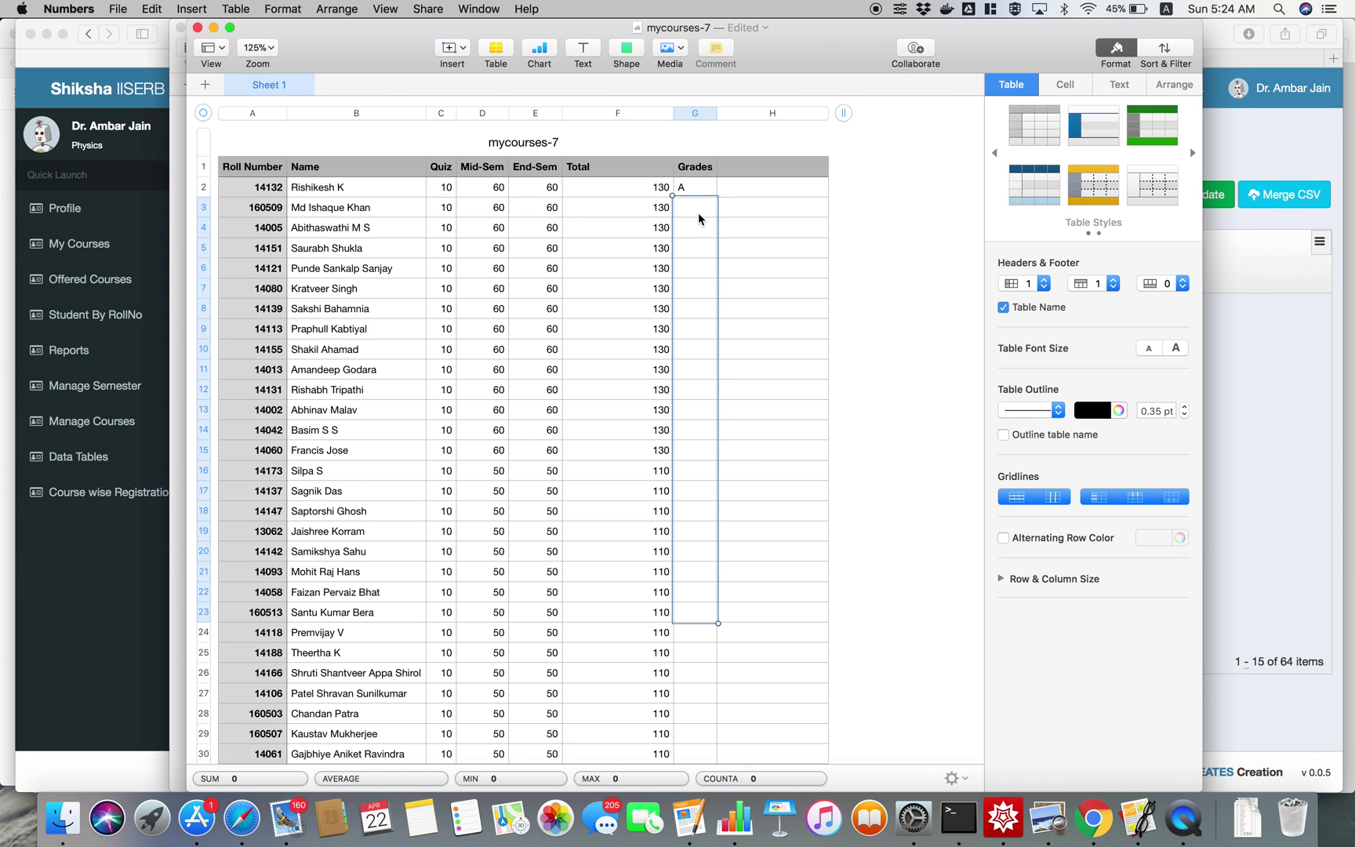
scroll(675, 294, "down", 10)
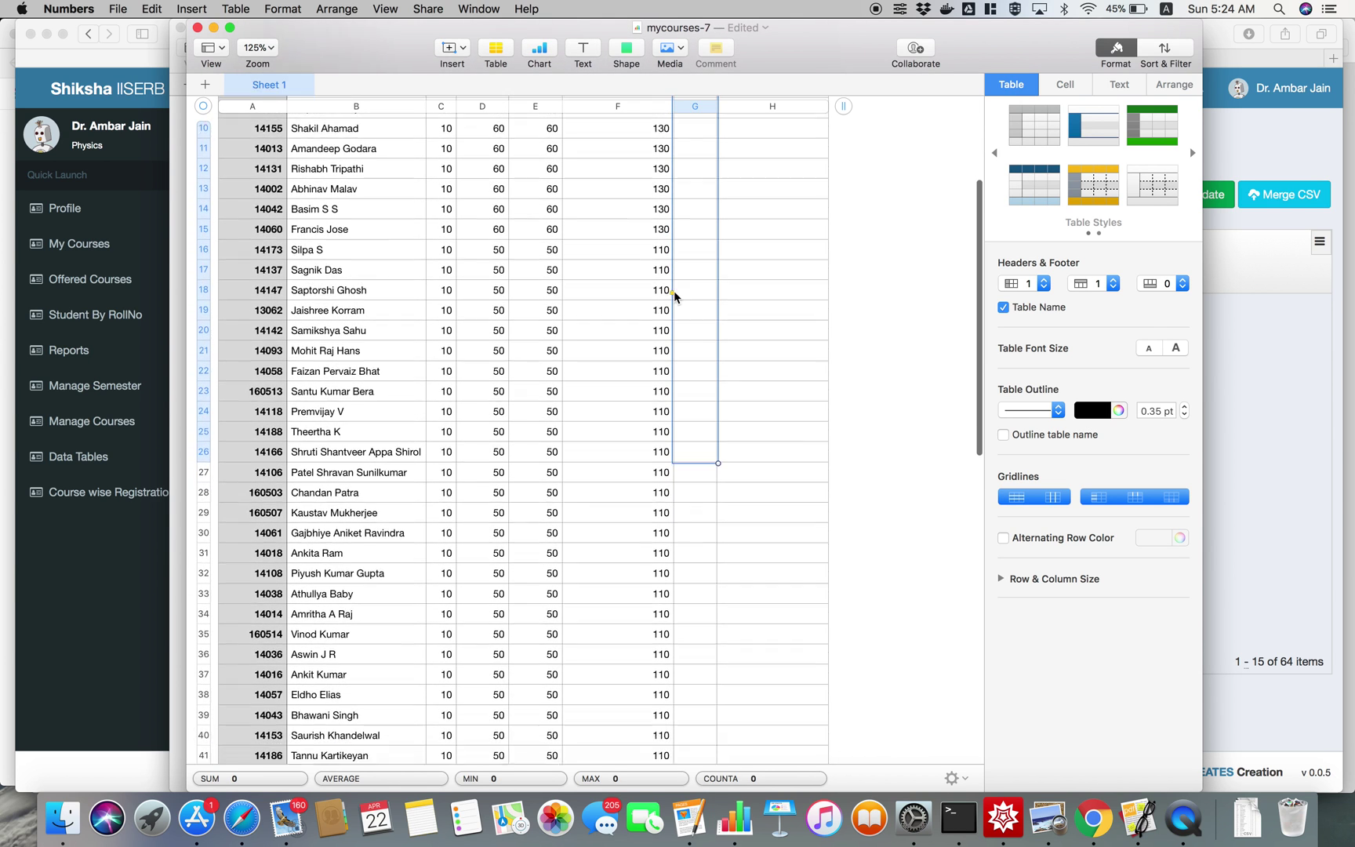
key("shift+Down")
key("shift+Down")
key("shift+Down")
key("shift+Down")
key("shift+Down")
key("shift+Down")
key("shift+Down")
key("shift+Down")
key("shift+Down")
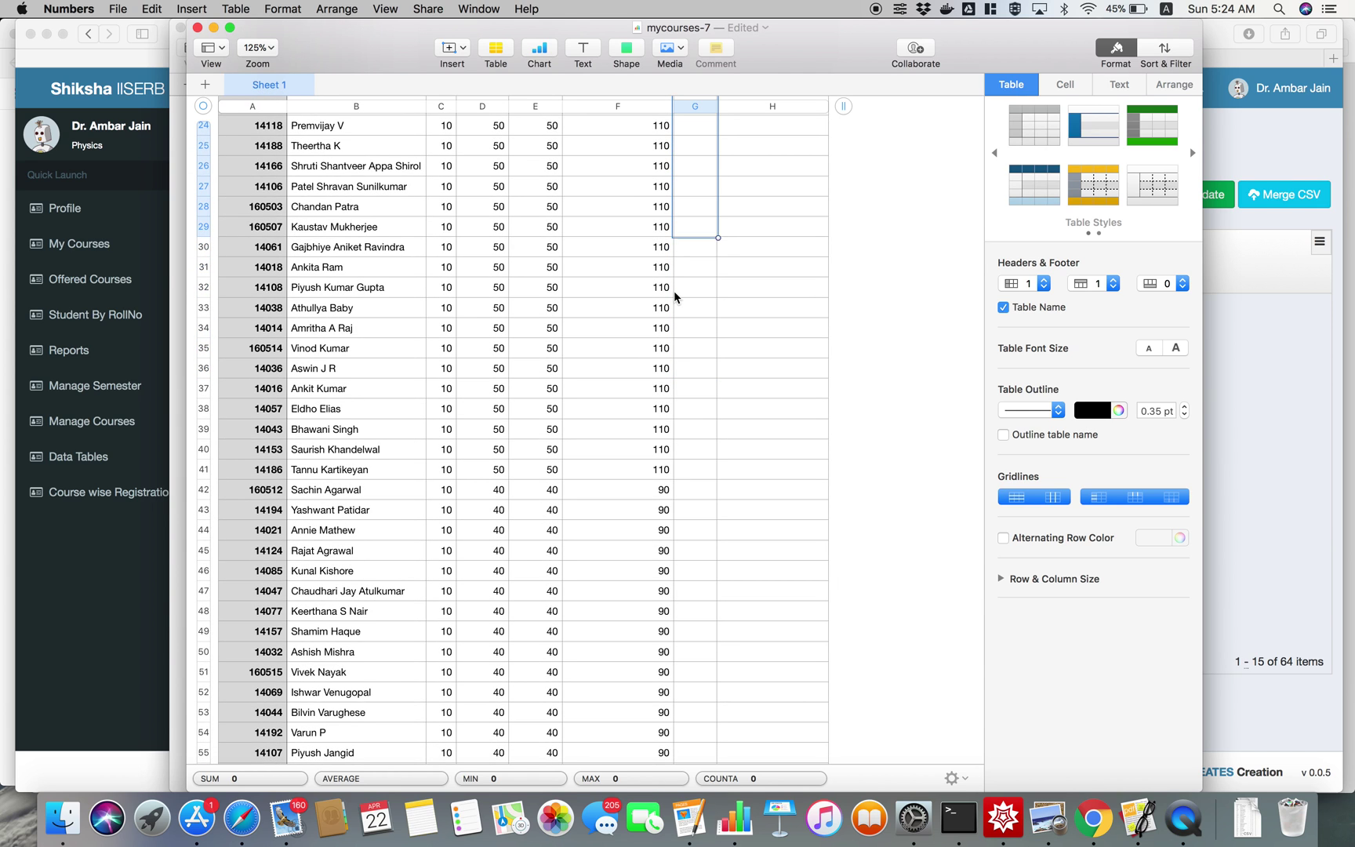
key("shift+Down")
key("shift+Down")
key("shift+Down")
key("shift+Down")
key("shift+Down")
key("shift+Down")
key("super+backslash")
key("Return")
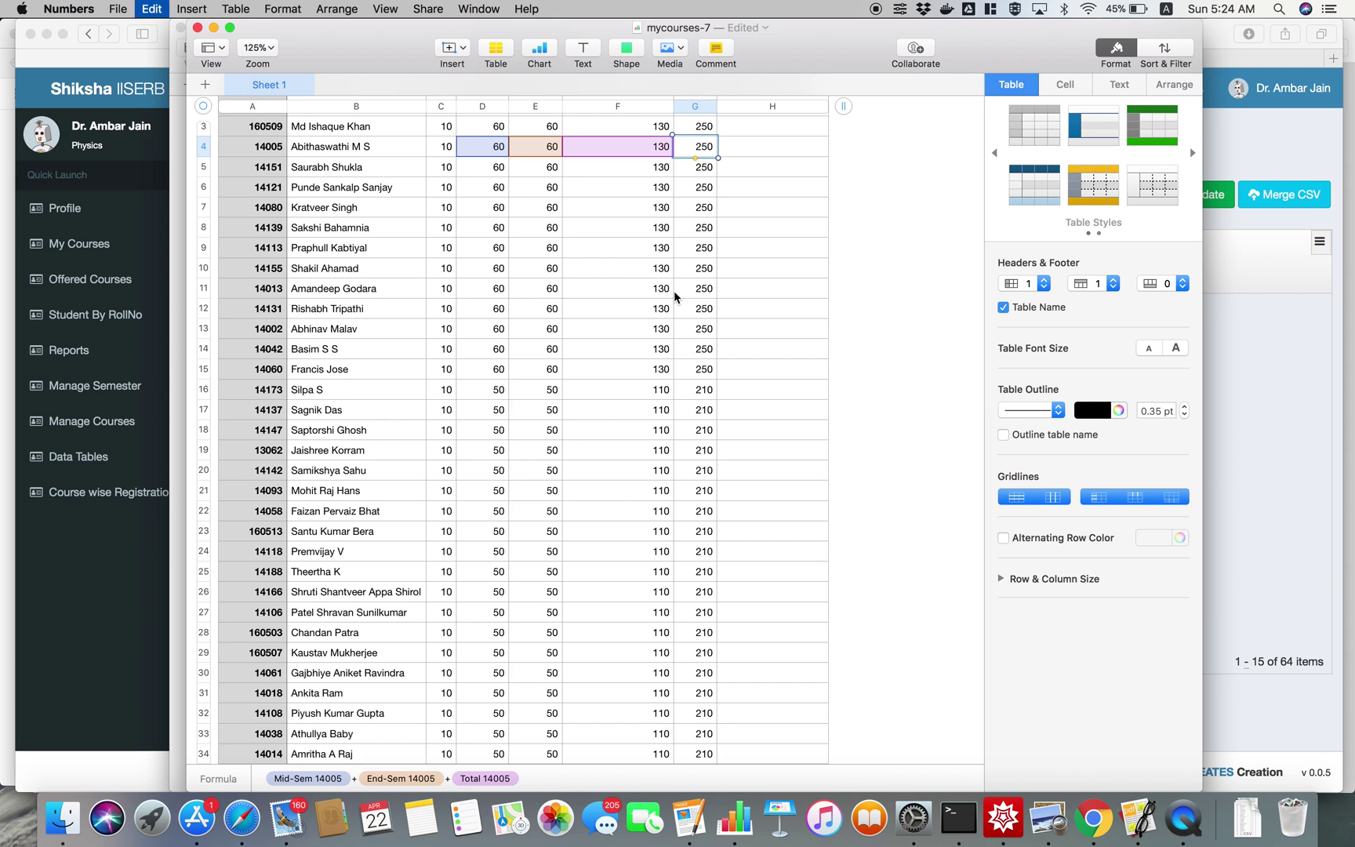
key("super+z")
scroll(754, 243, "up", 3)
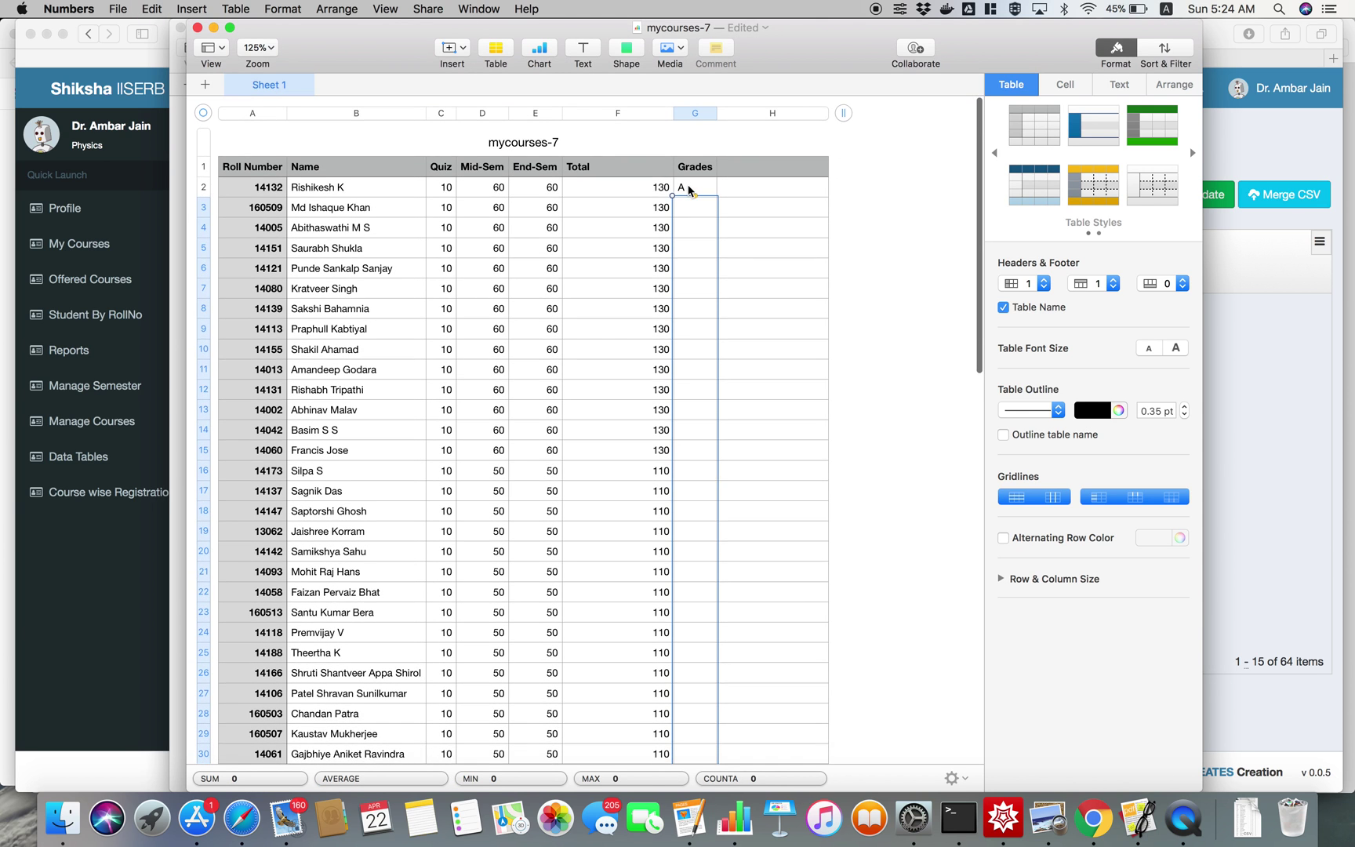
Step: Copy the A grade from G2 into the Grades cells G3 through G41
left_click(689, 189)
left_click(691, 208)
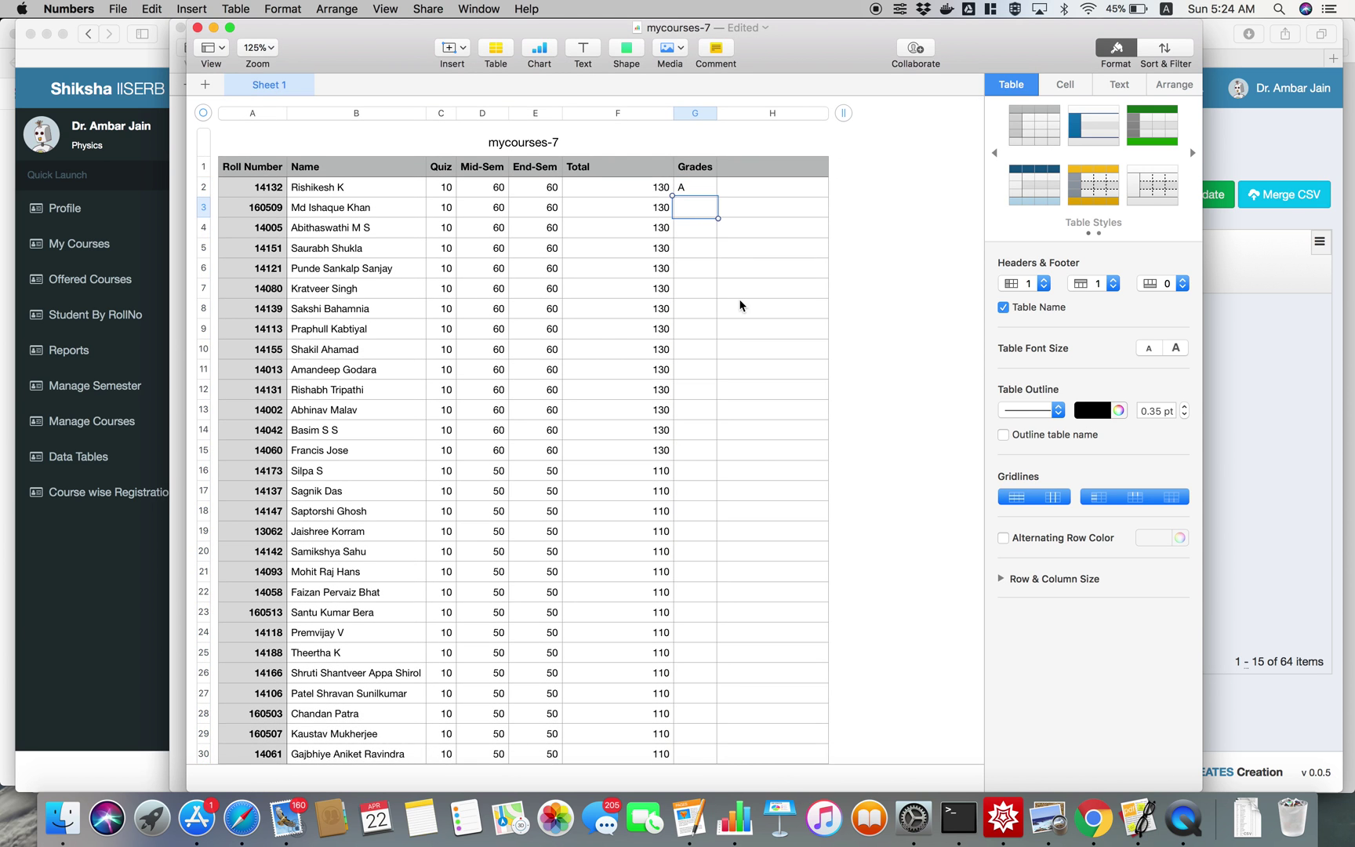
scroll(740, 306, "down", 10)
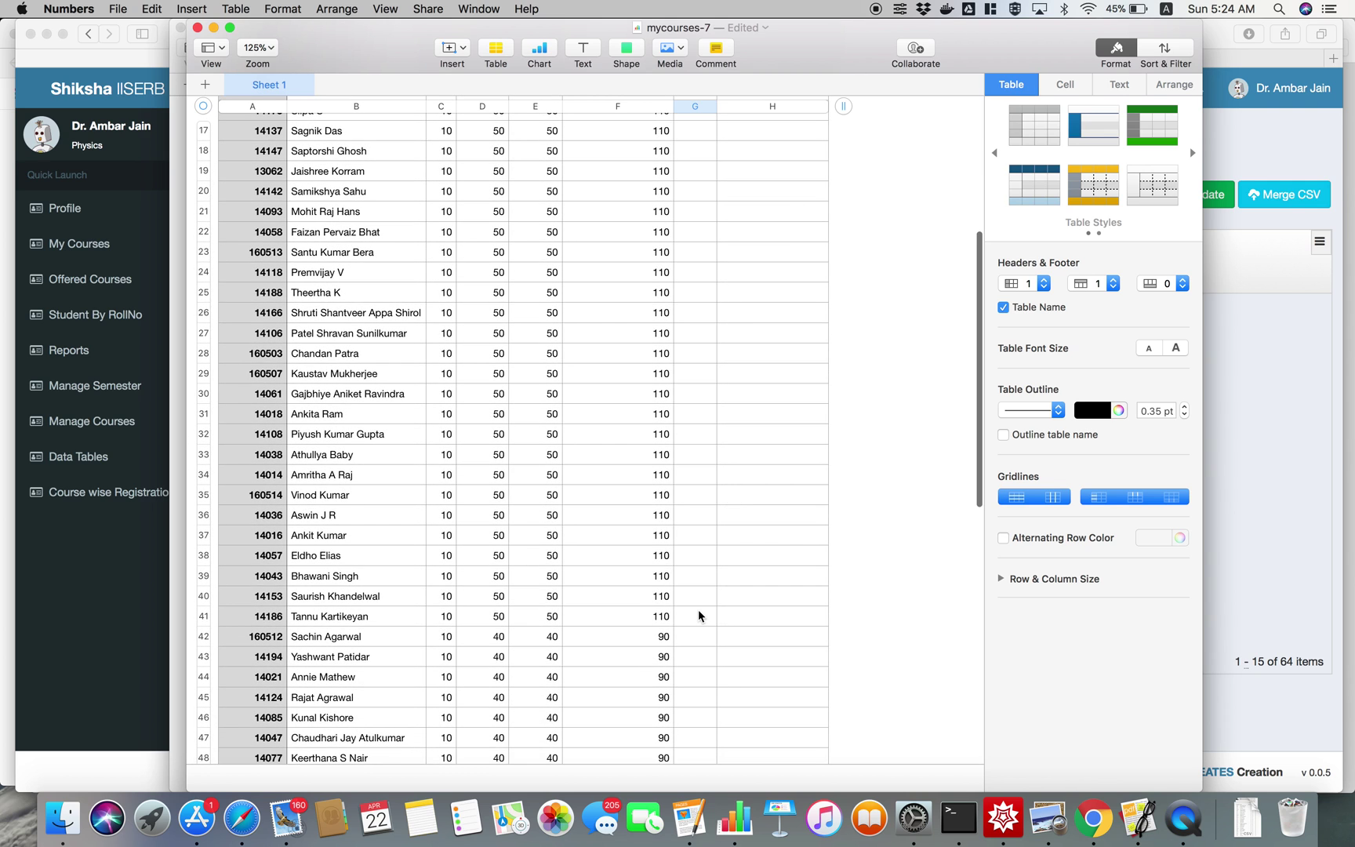
left_click(701, 615, "shift")
type("A A A A A A A A A A A A A A A A A A A A A A A A A A A A A A A A A A A A A A A")
Step: Enter B as the grade in G42, the first row with a total of 90
scroll(701, 623, "down", 2)
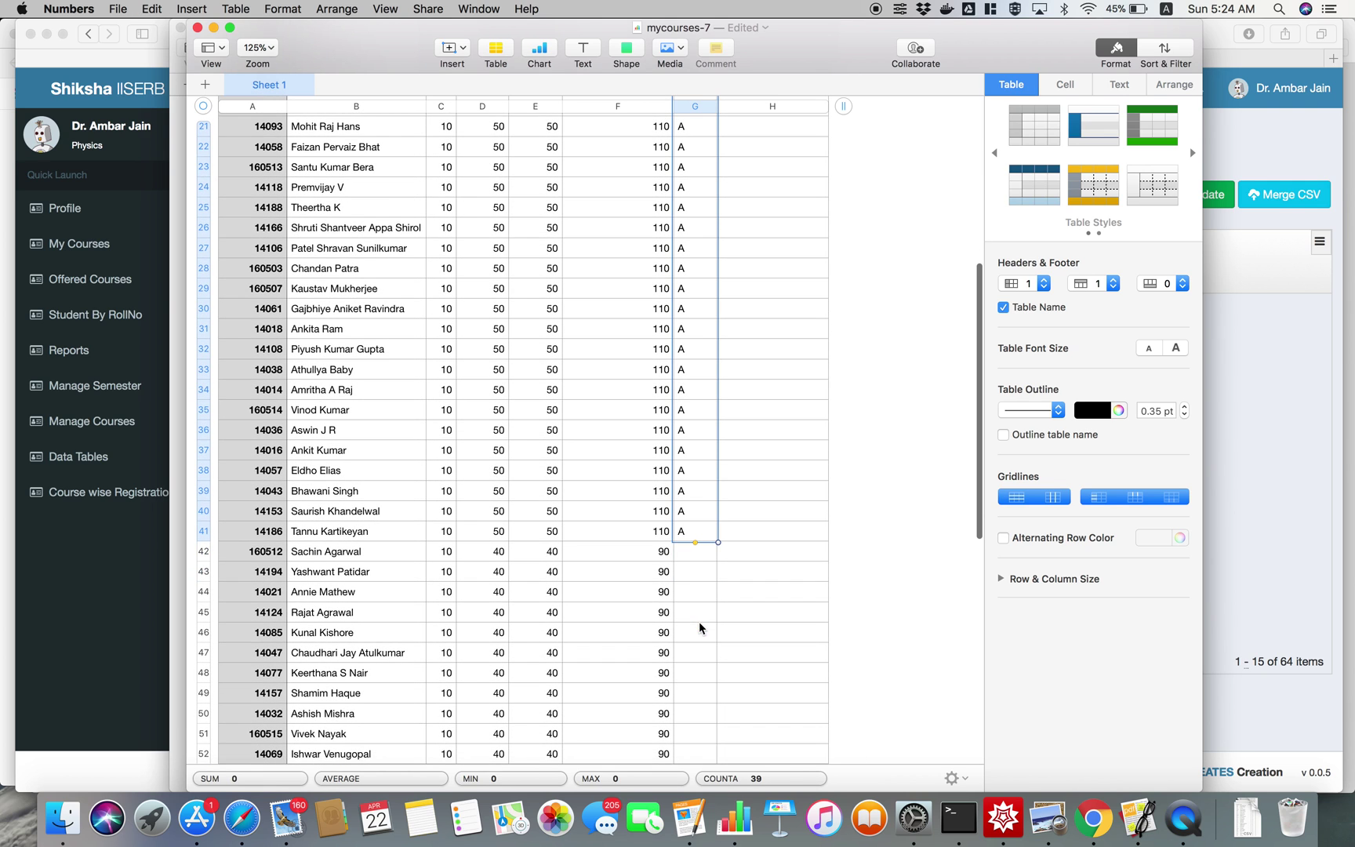
left_click(703, 558)
type("B")
Step: Try to paste the copied grade into G42 through G65, and undo the paste
scroll(797, 461, "down", 1)
scroll(797, 460, "down", 5)
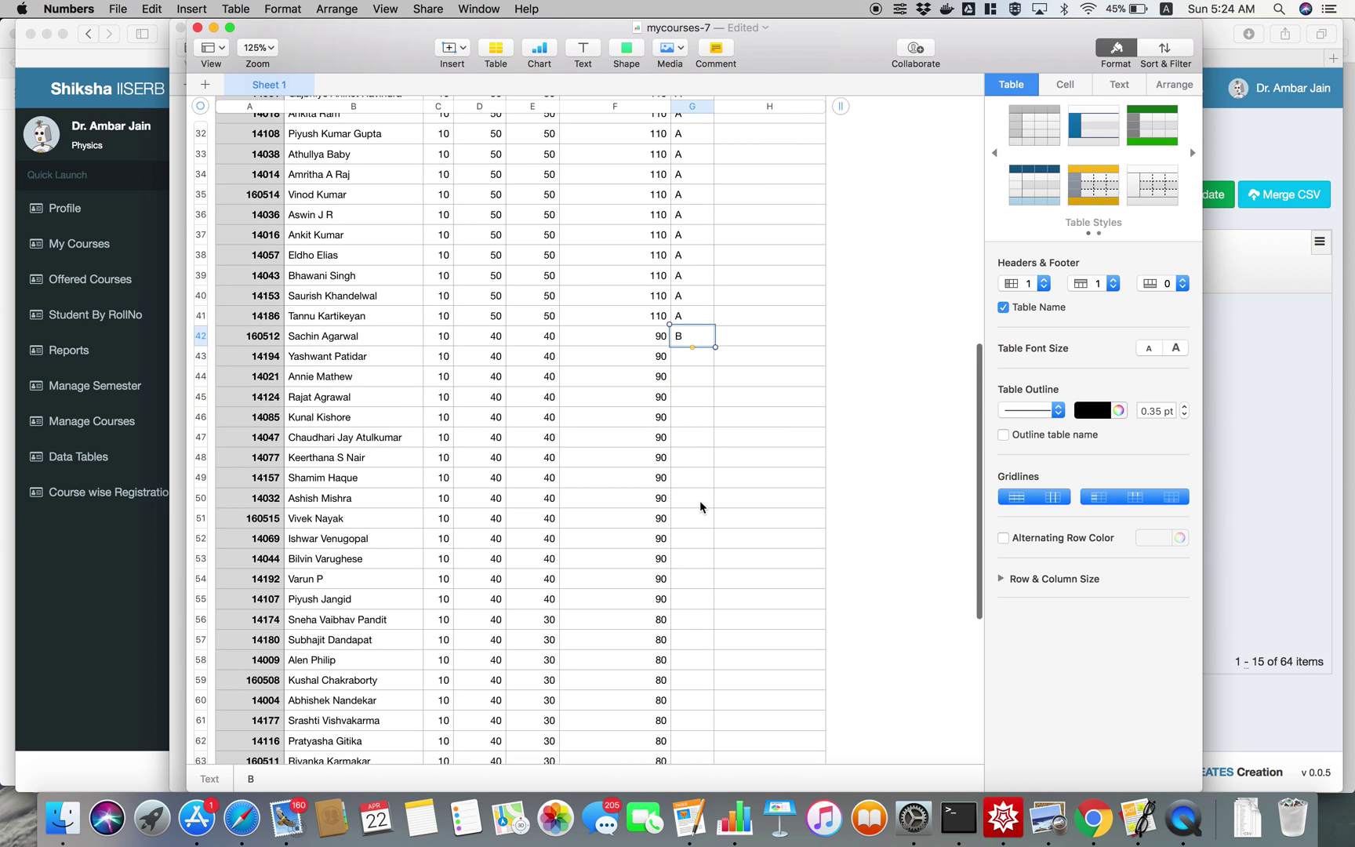
scroll(701, 507, "down", 5)
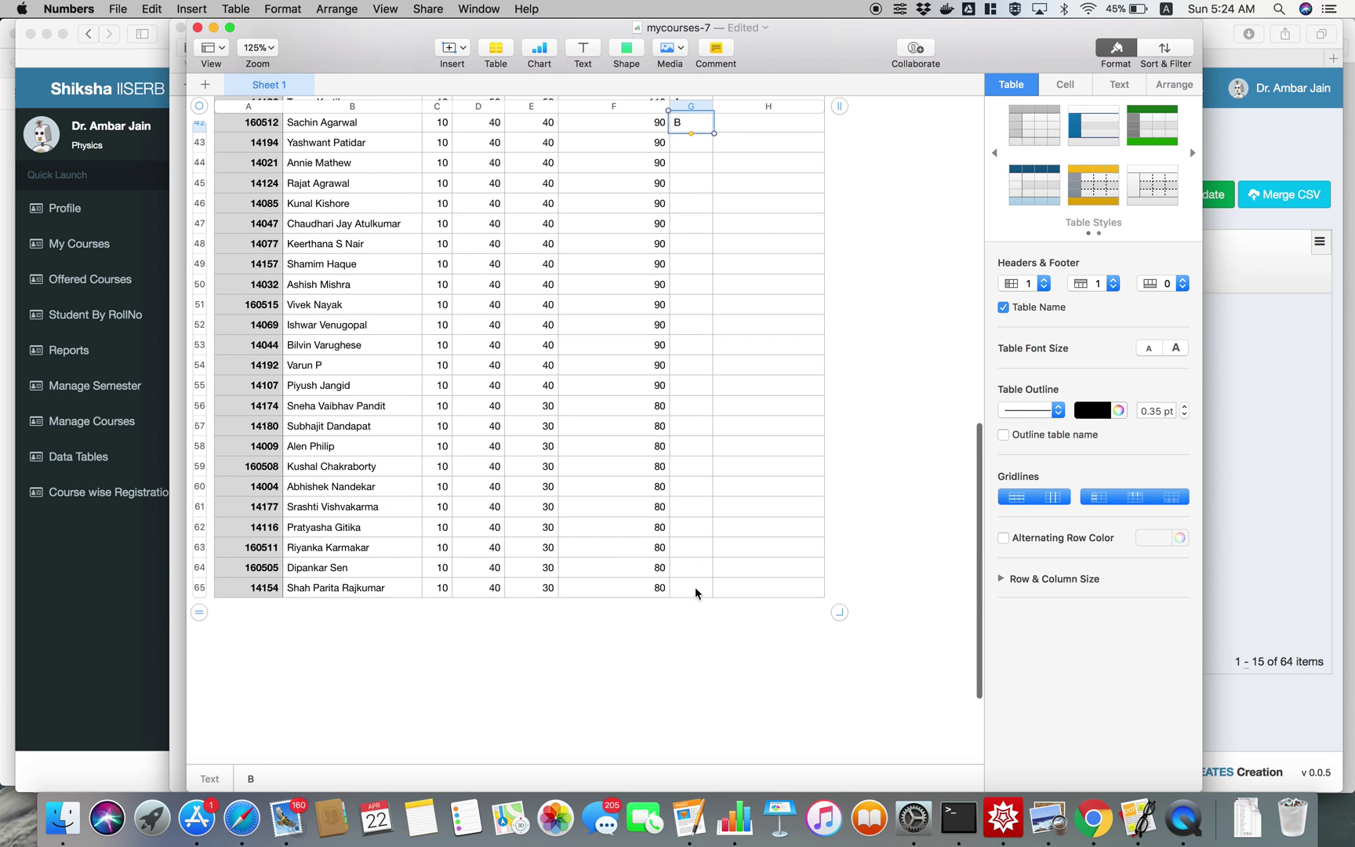
left_click(696, 592, "shift")
type("A")
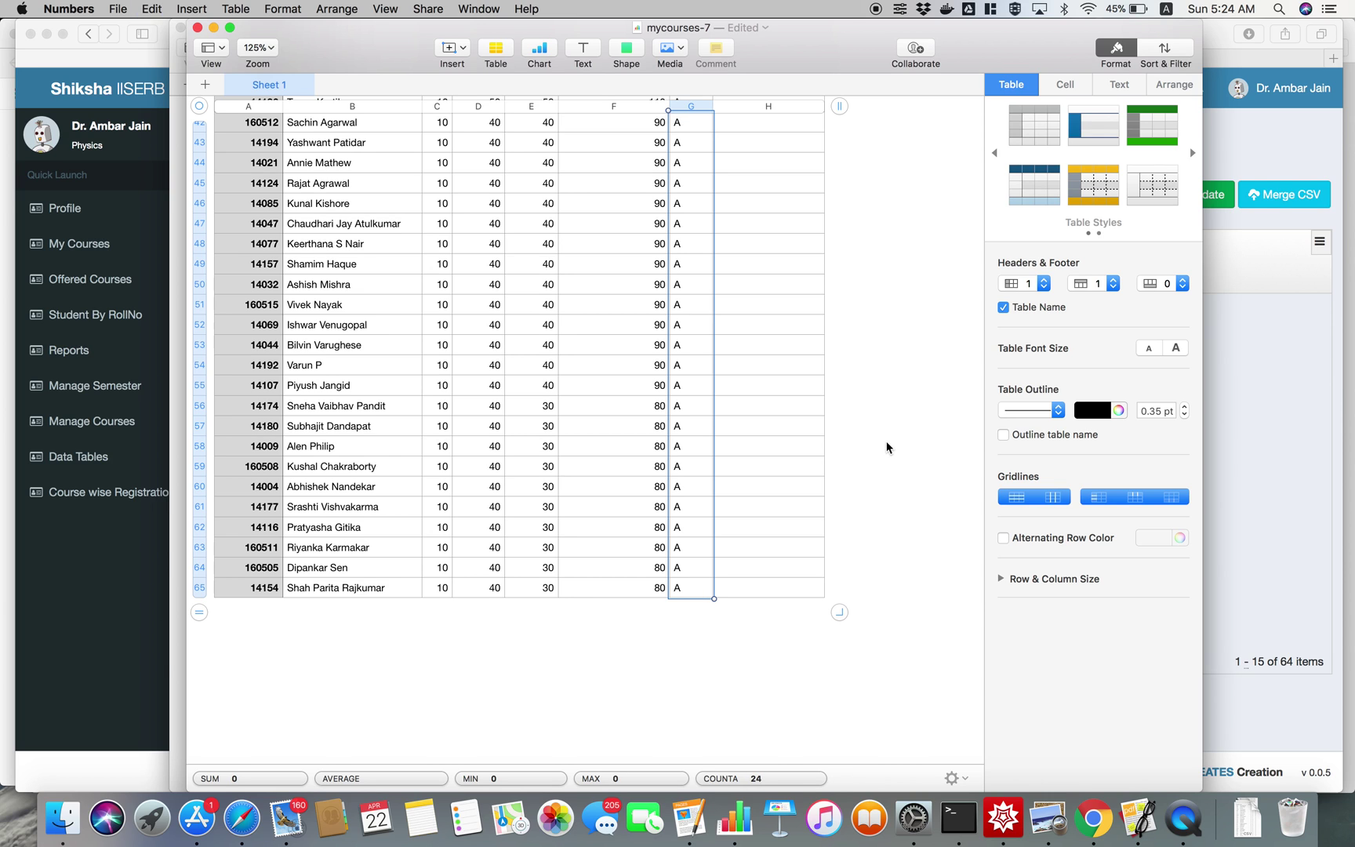
key("super+z")
scroll(887, 447, "up", 3)
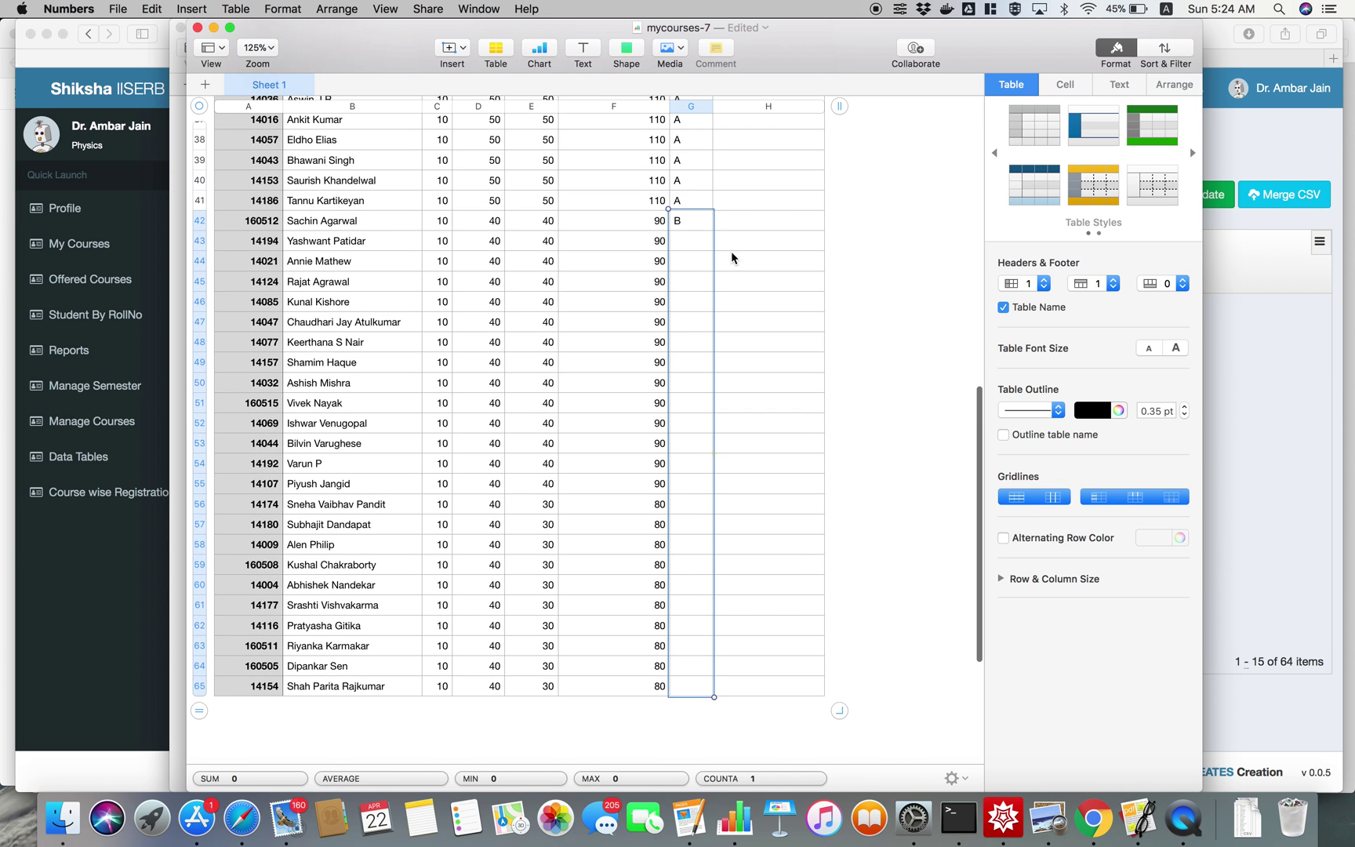
Step: Copy the B grade from G42 into the remaining Grades cells G43 through G65
left_click(710, 239)
left_click(696, 220)
key("super+c")
left_click(690, 244)
left_click(697, 690, "shift")
key("super+v")
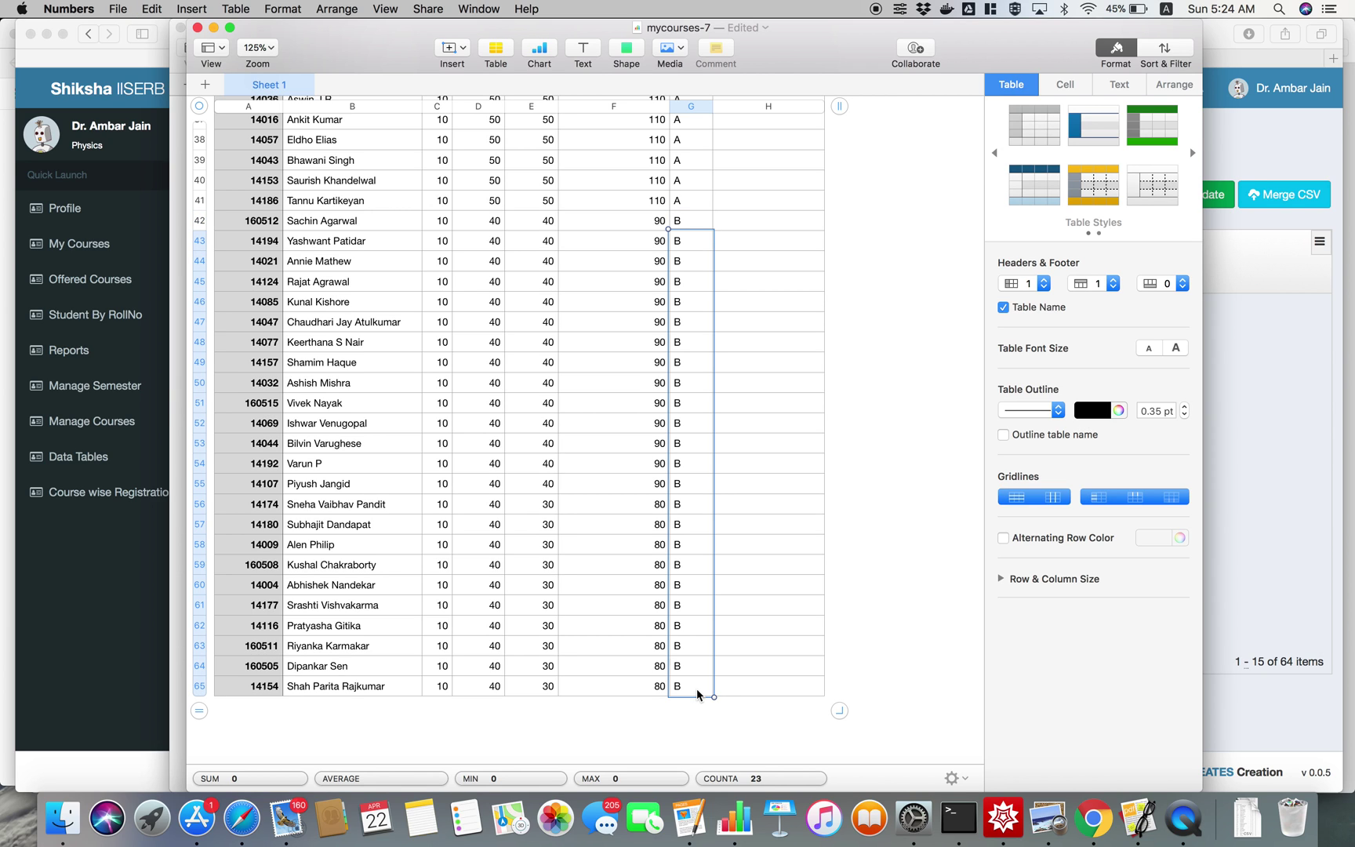
left_click(884, 624)
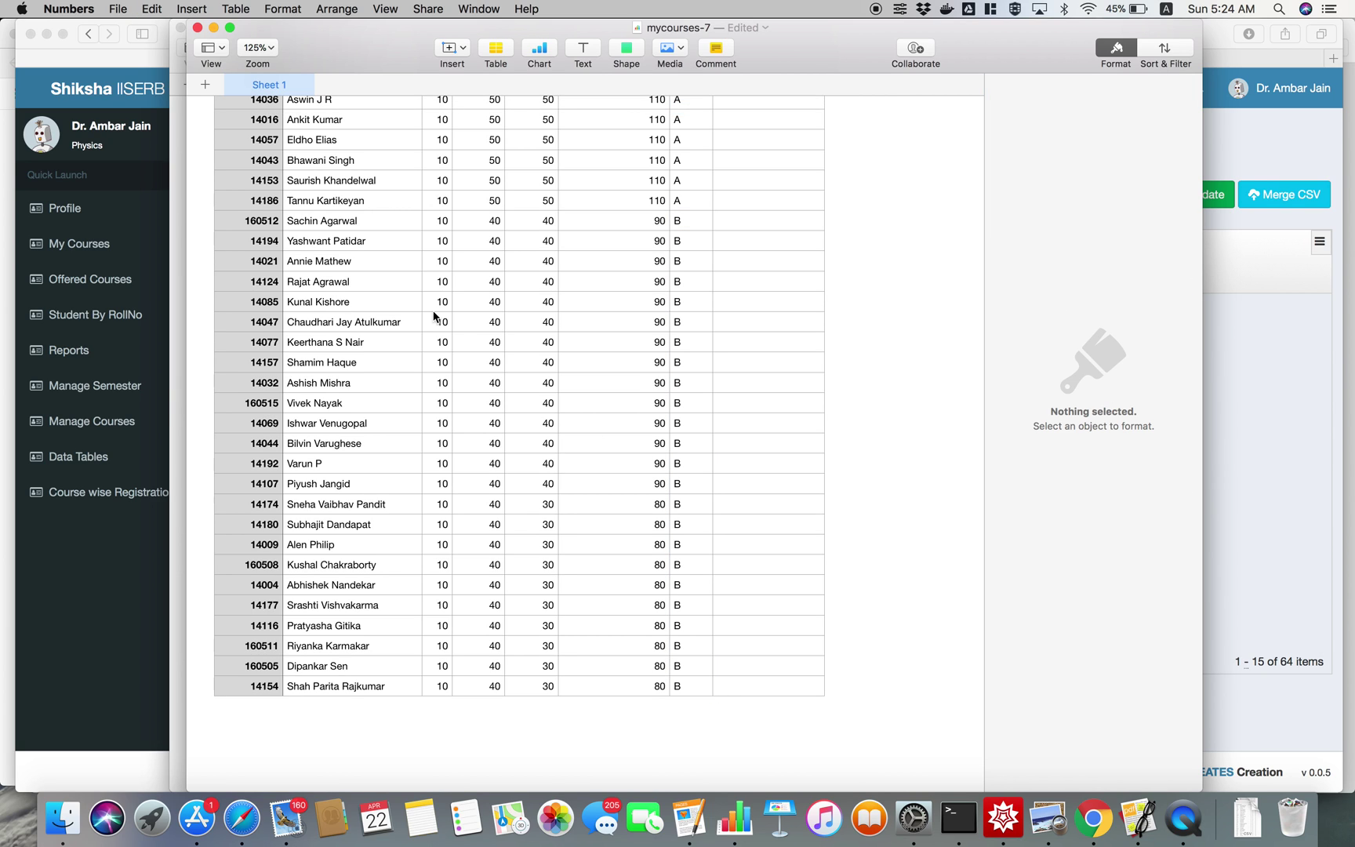
Step: Export the spreadsheet as a CSV file named mycourses-7 to the Desktop
left_click(123, 7)
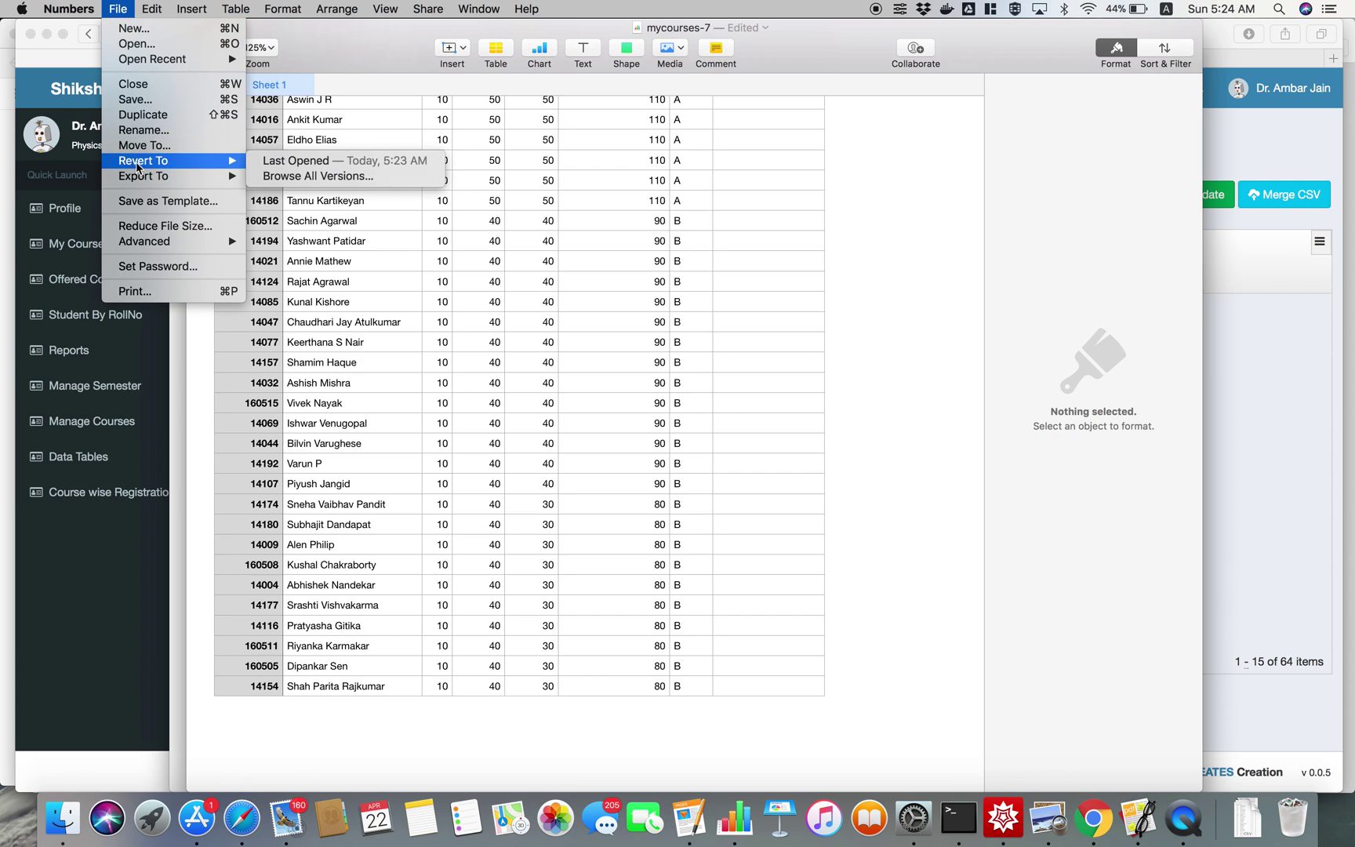
mouse_move(139, 176)
left_click(311, 211)
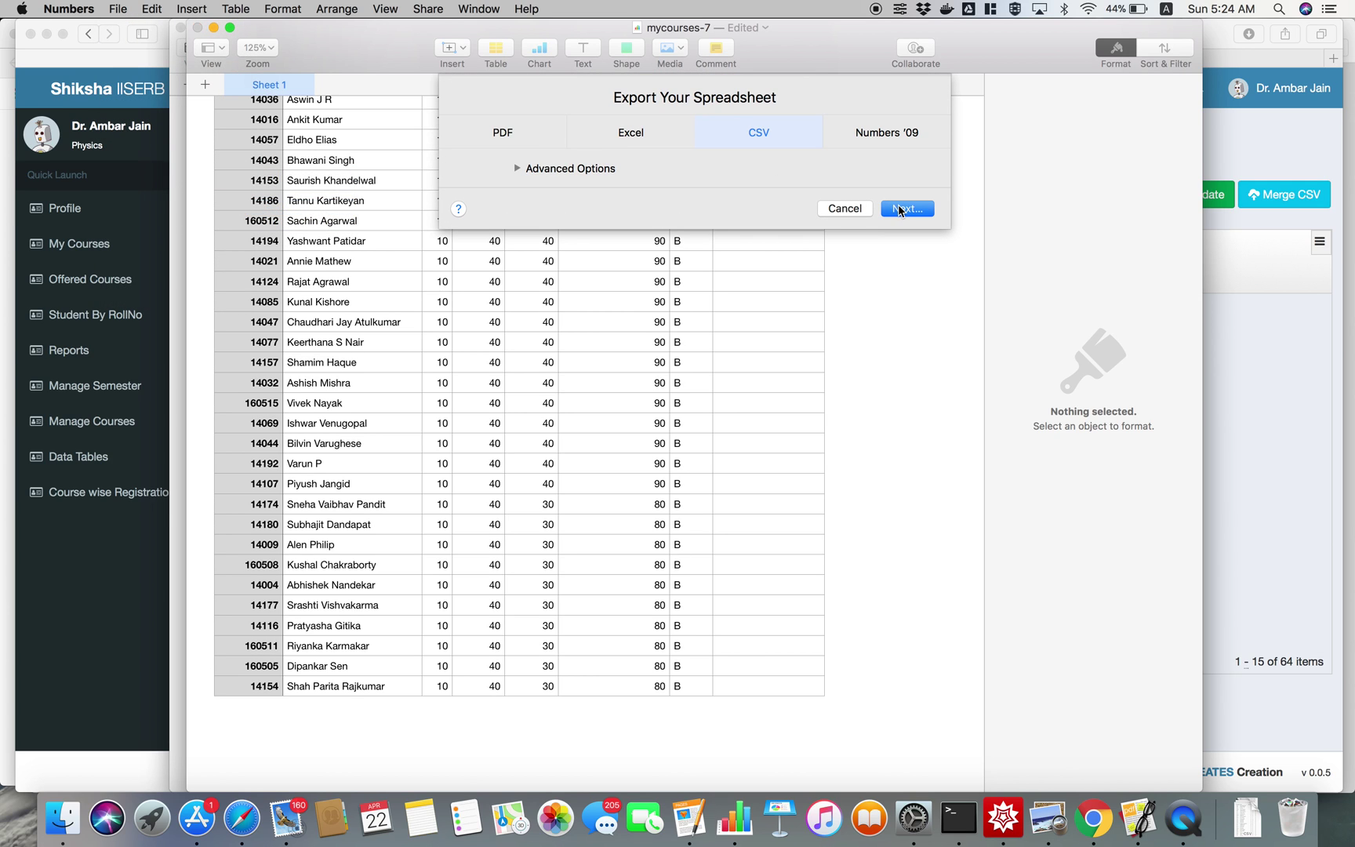
left_click(900, 208)
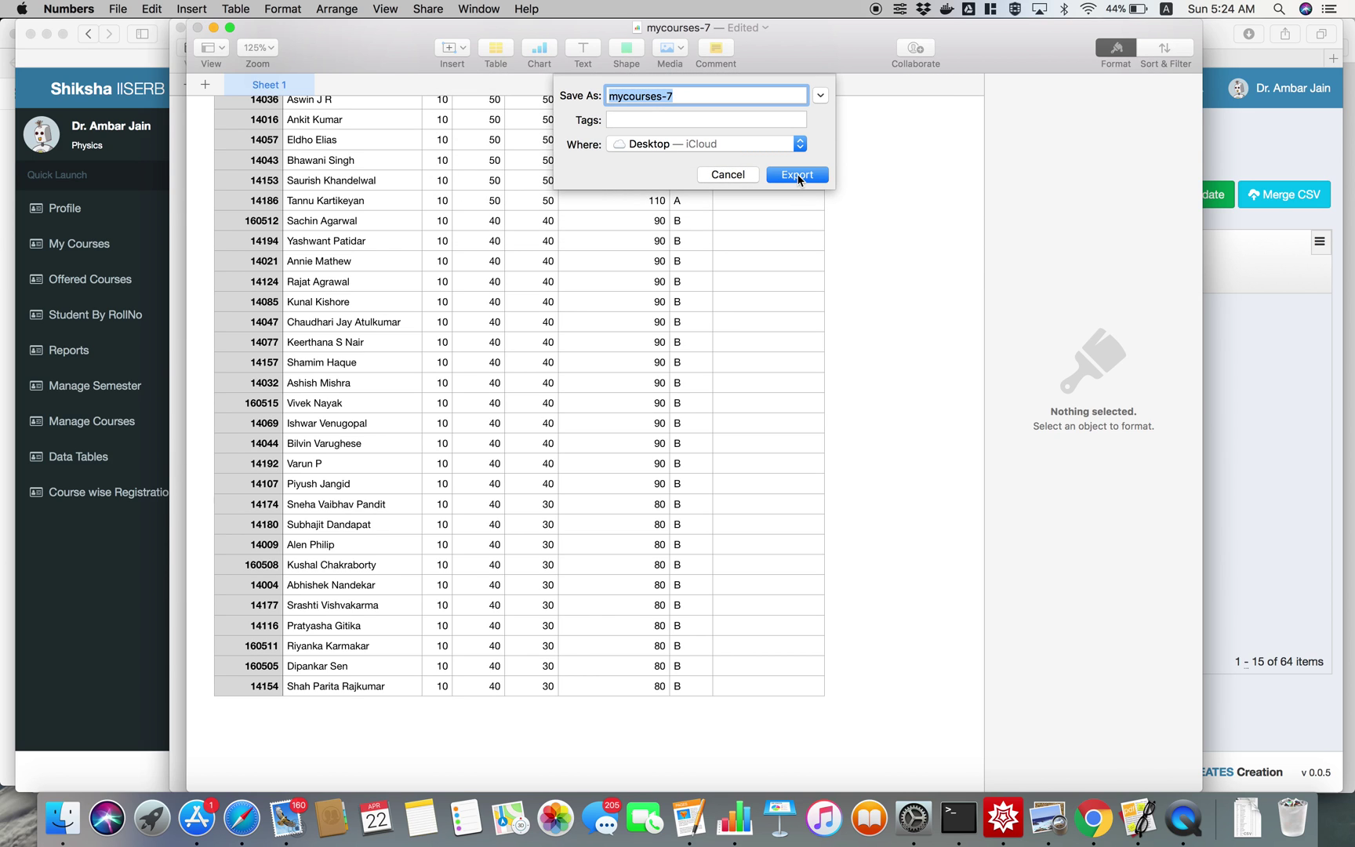
left_click(798, 175)
Step: Switch to Safari and merge the mycourses-7 CSV into the PHY404 course spreadsheet
key("super+Tab")
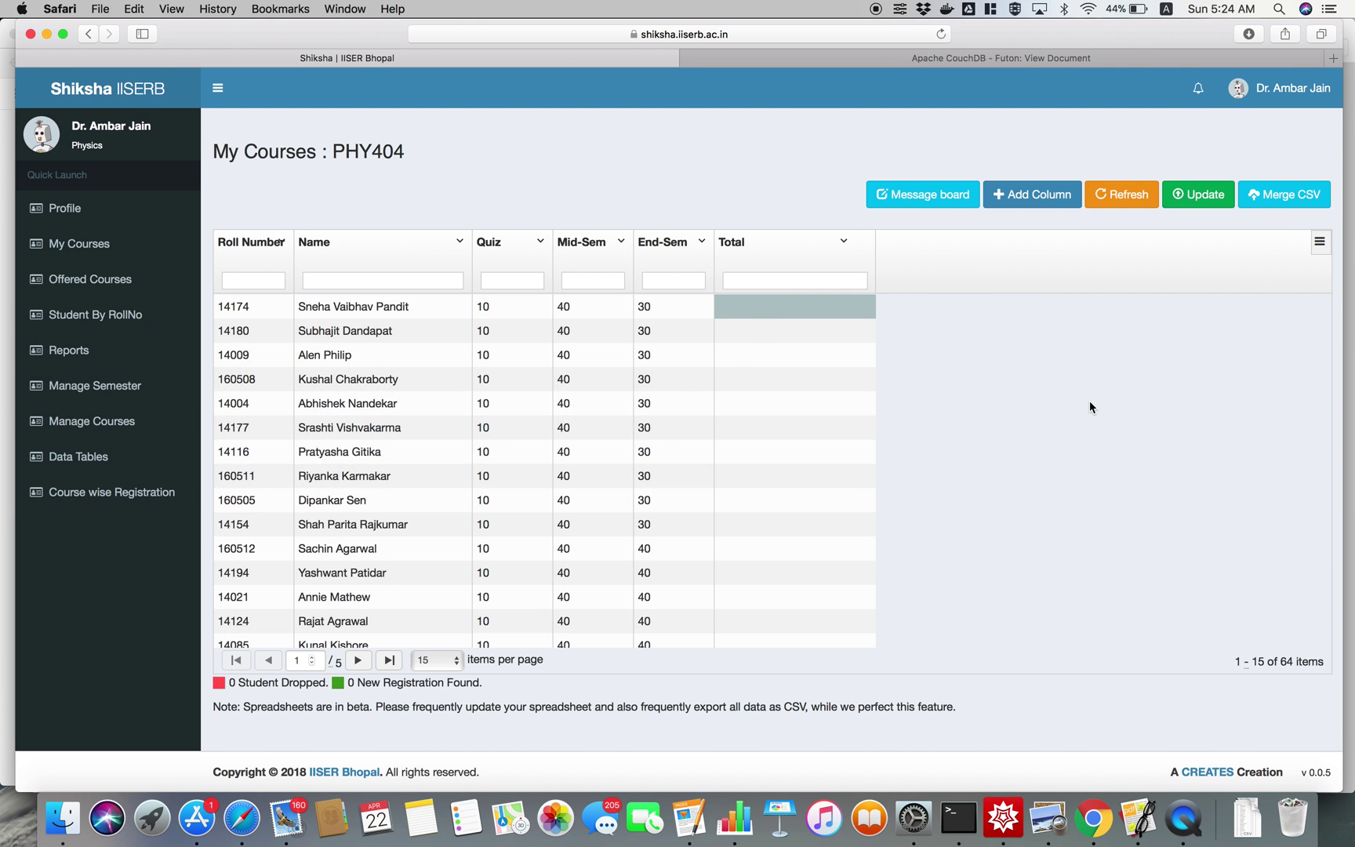
left_click(1263, 196)
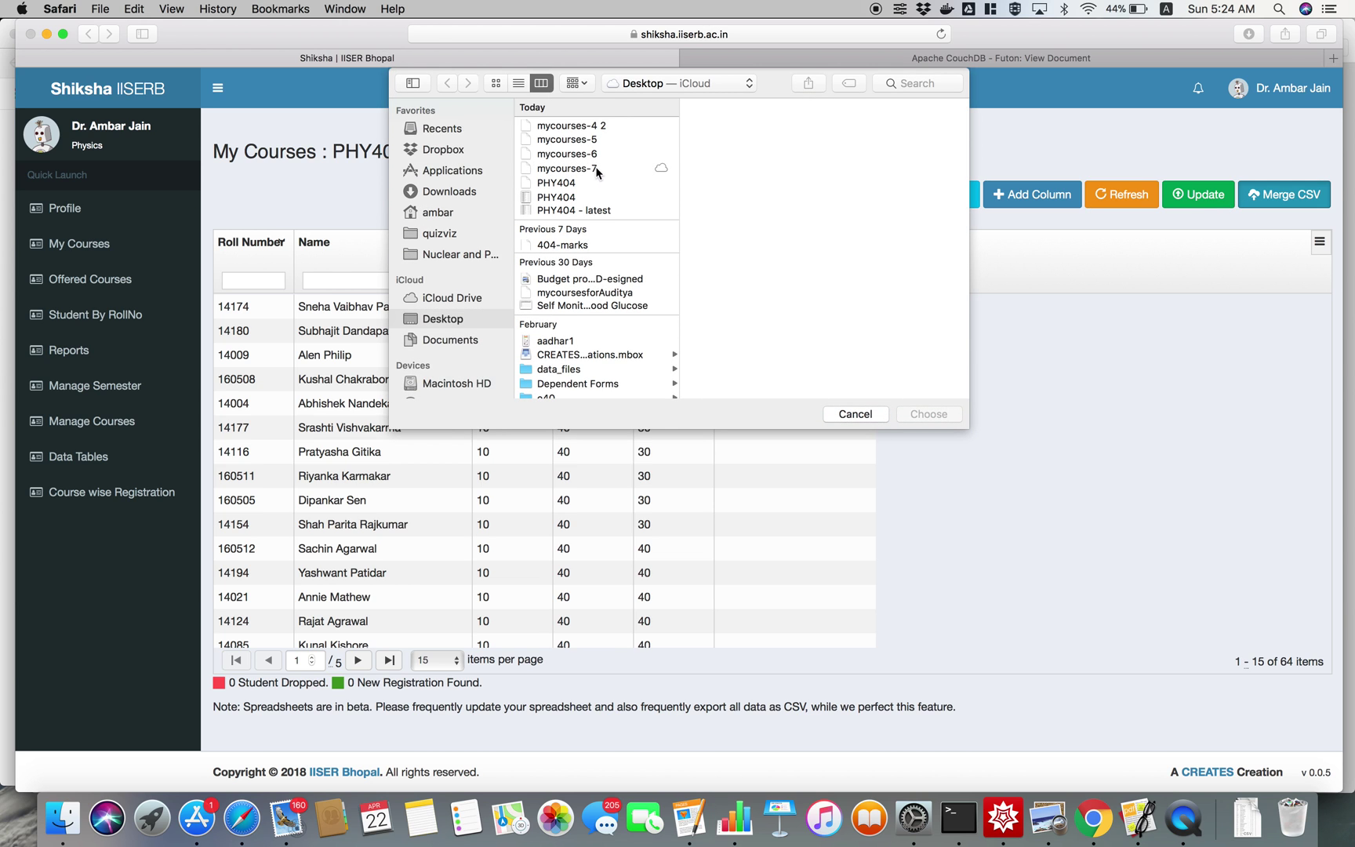
left_click(596, 169)
left_click(929, 416)
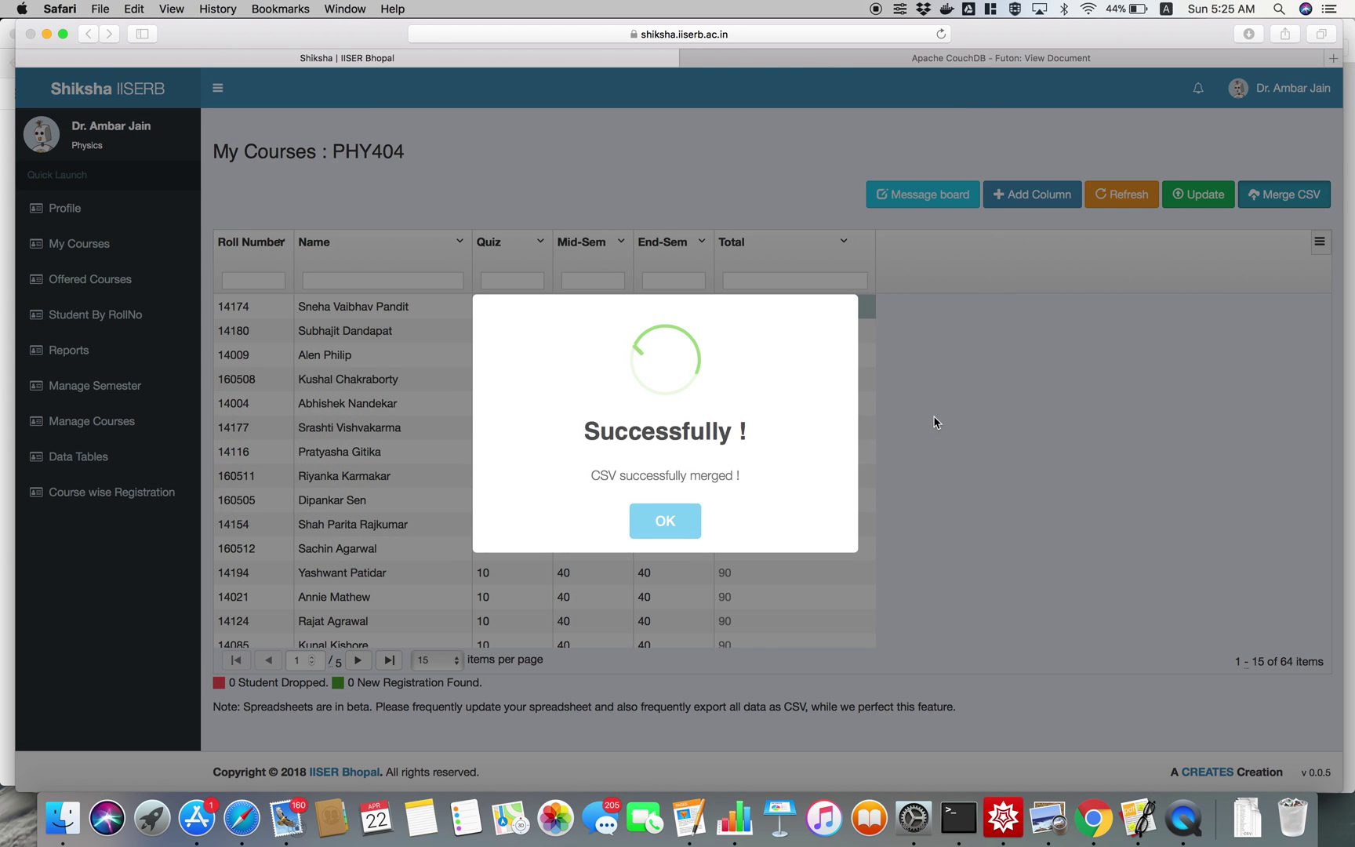
left_click(671, 524)
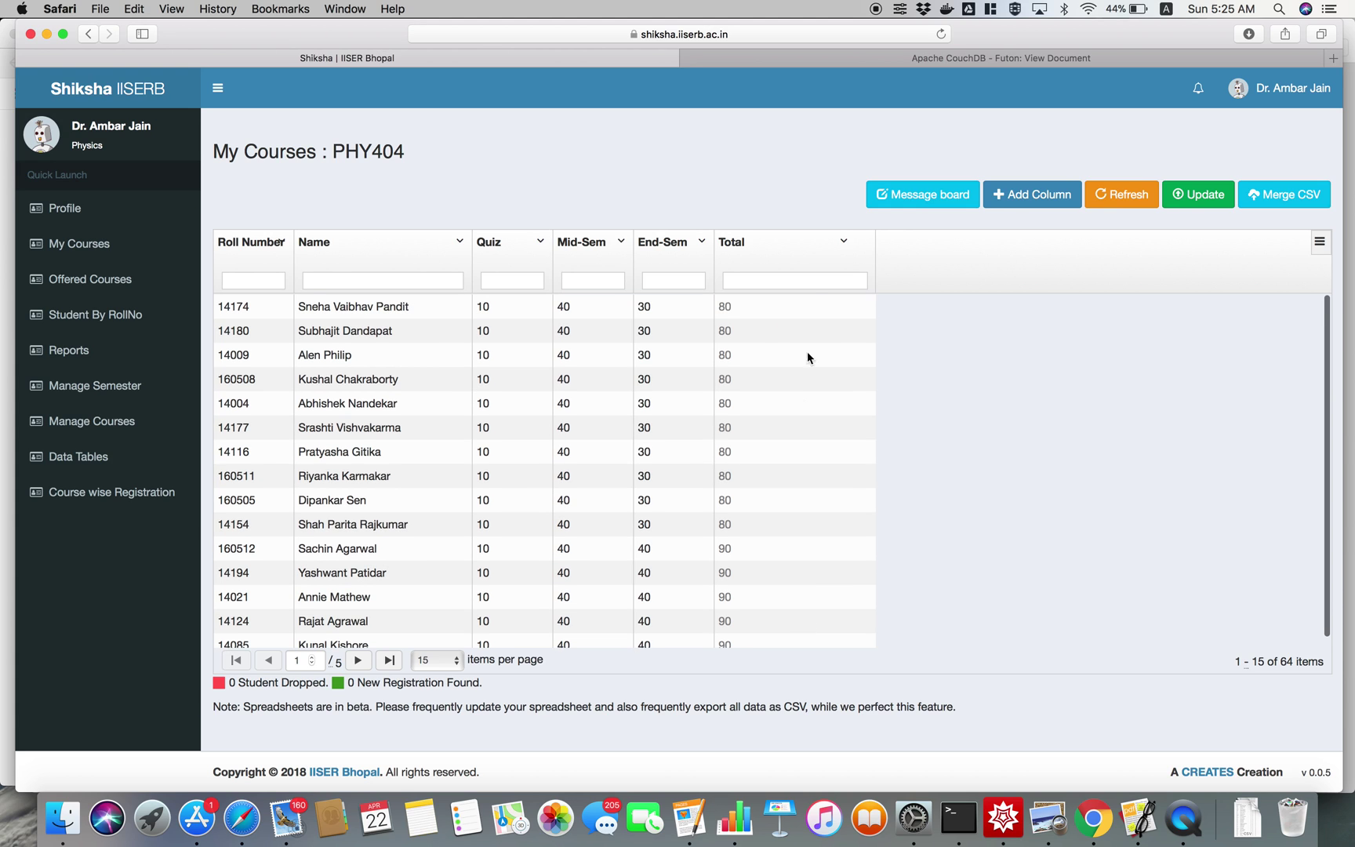
Step: Publish the Total column and update the PHY404 table
left_click(844, 242)
left_click(831, 405)
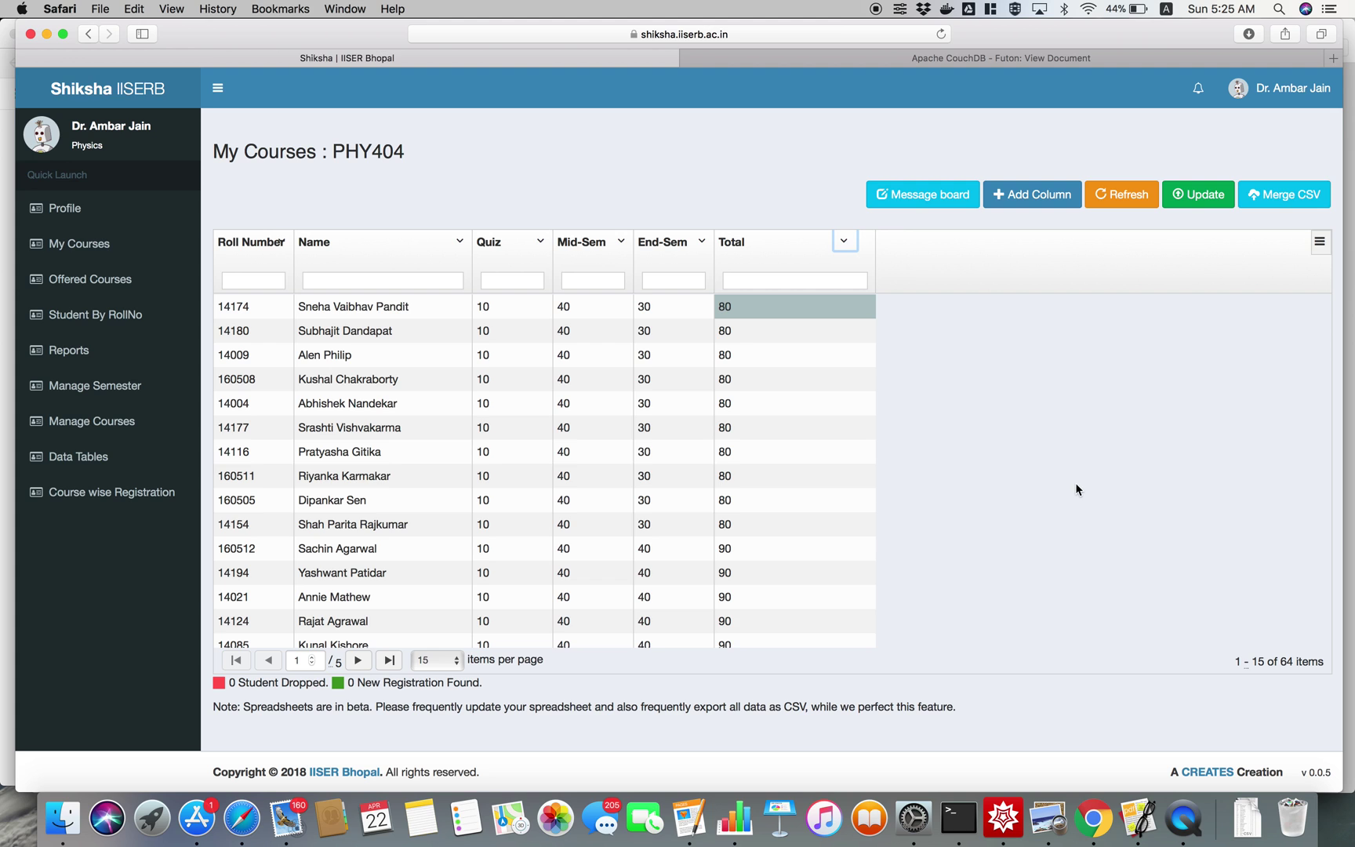
left_click(1193, 194)
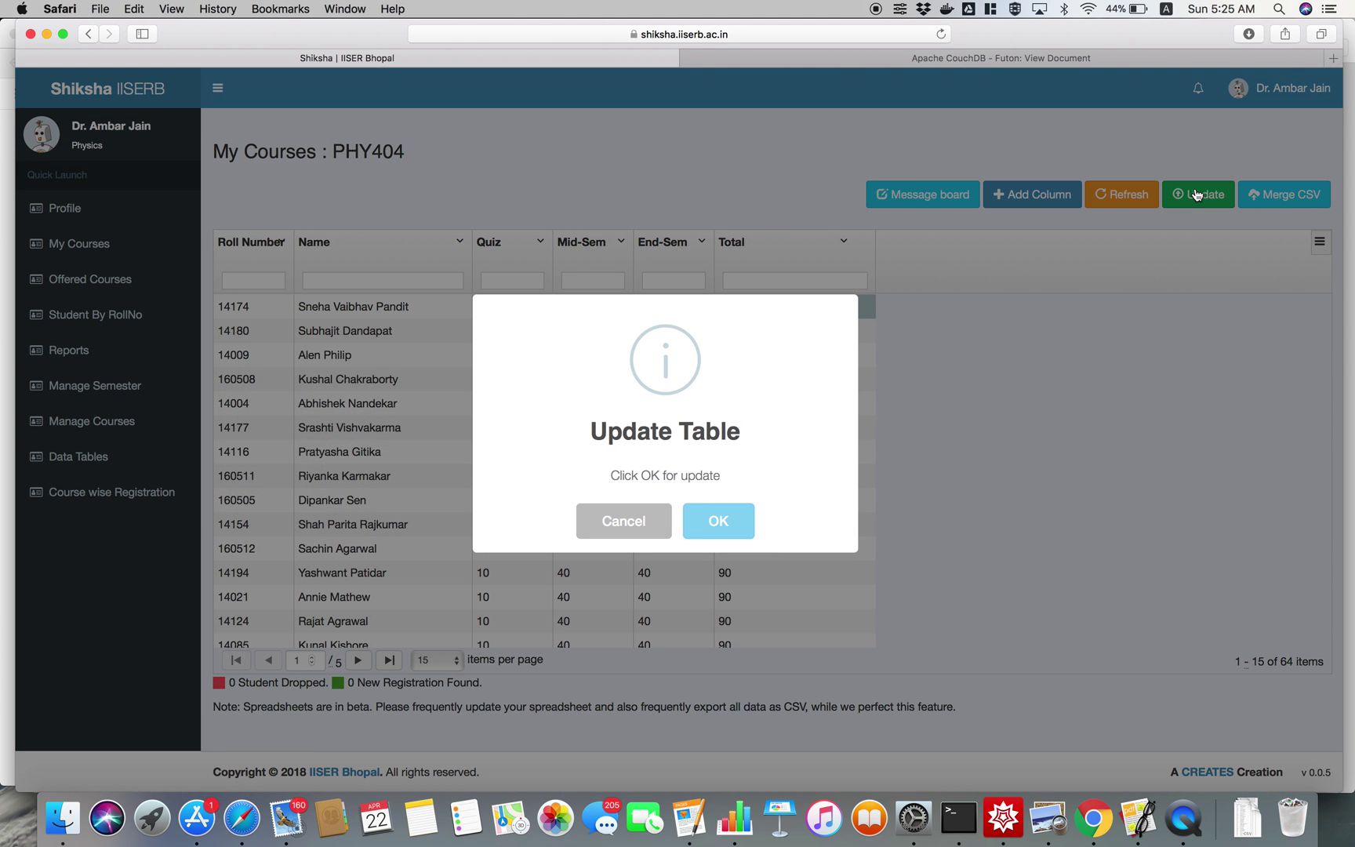
left_click(733, 528)
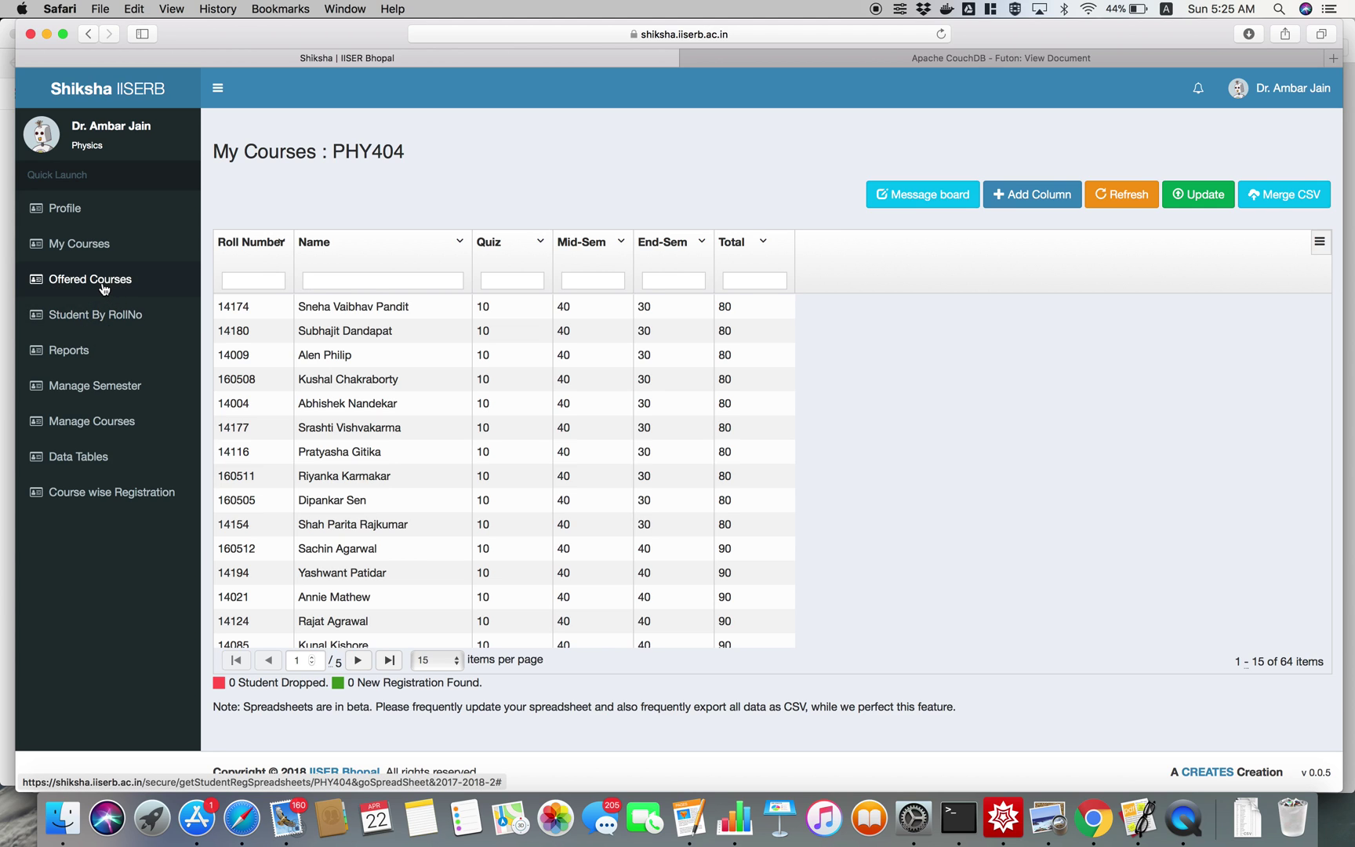
Step: Open the grades page for PHY404 from the course list and sort it by Total in descending order
left_click(86, 249)
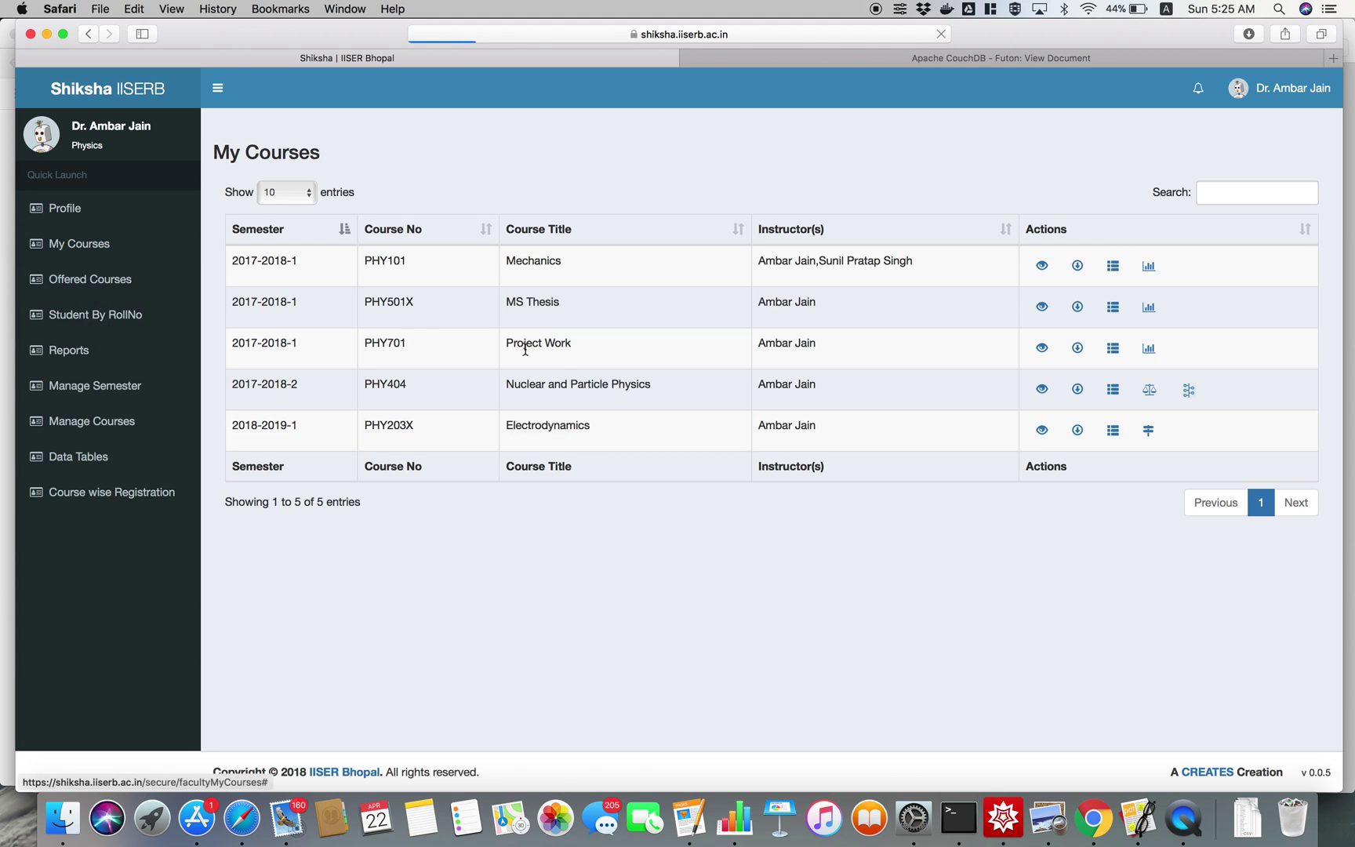
left_click(1148, 392)
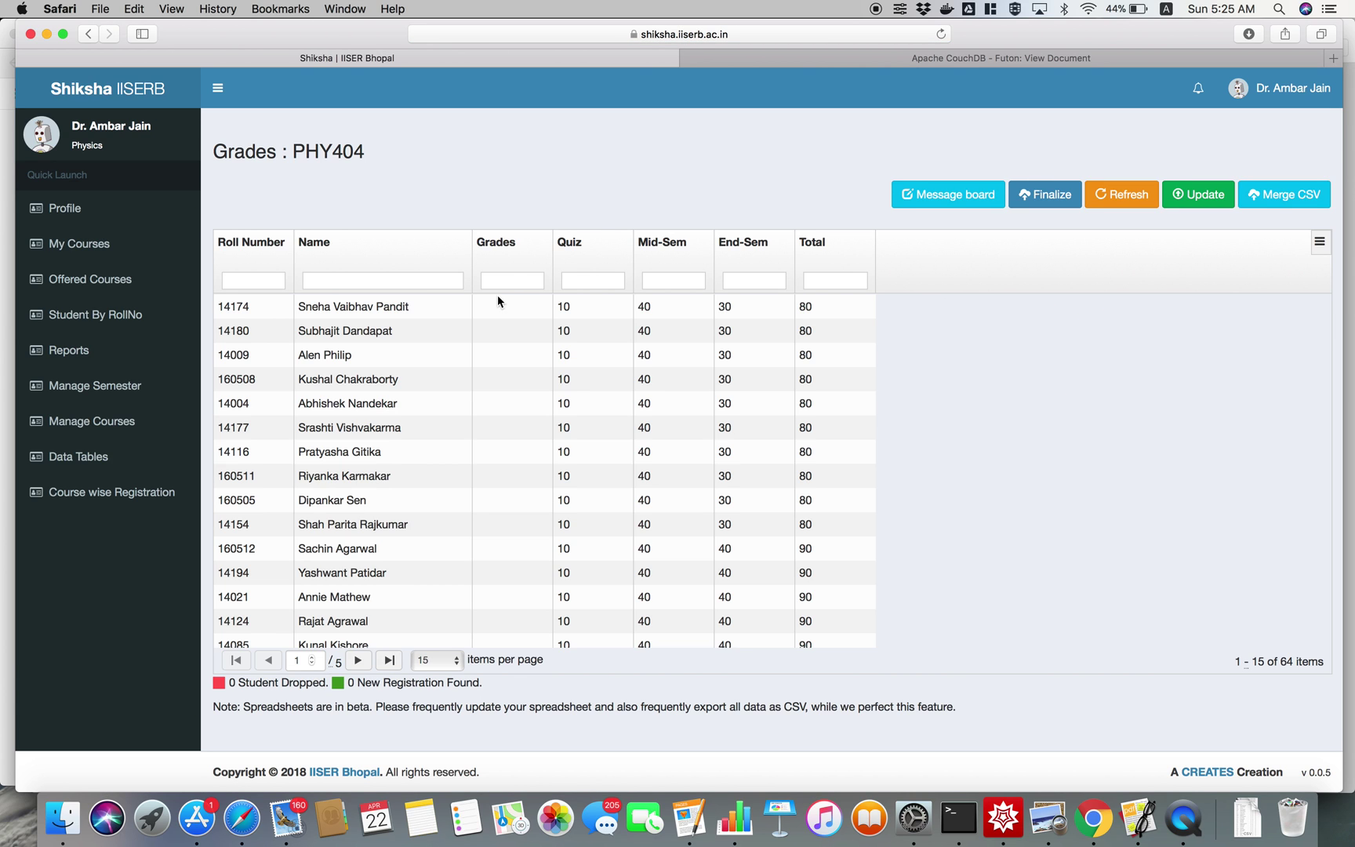
left_click(868, 247)
left_click(837, 248)
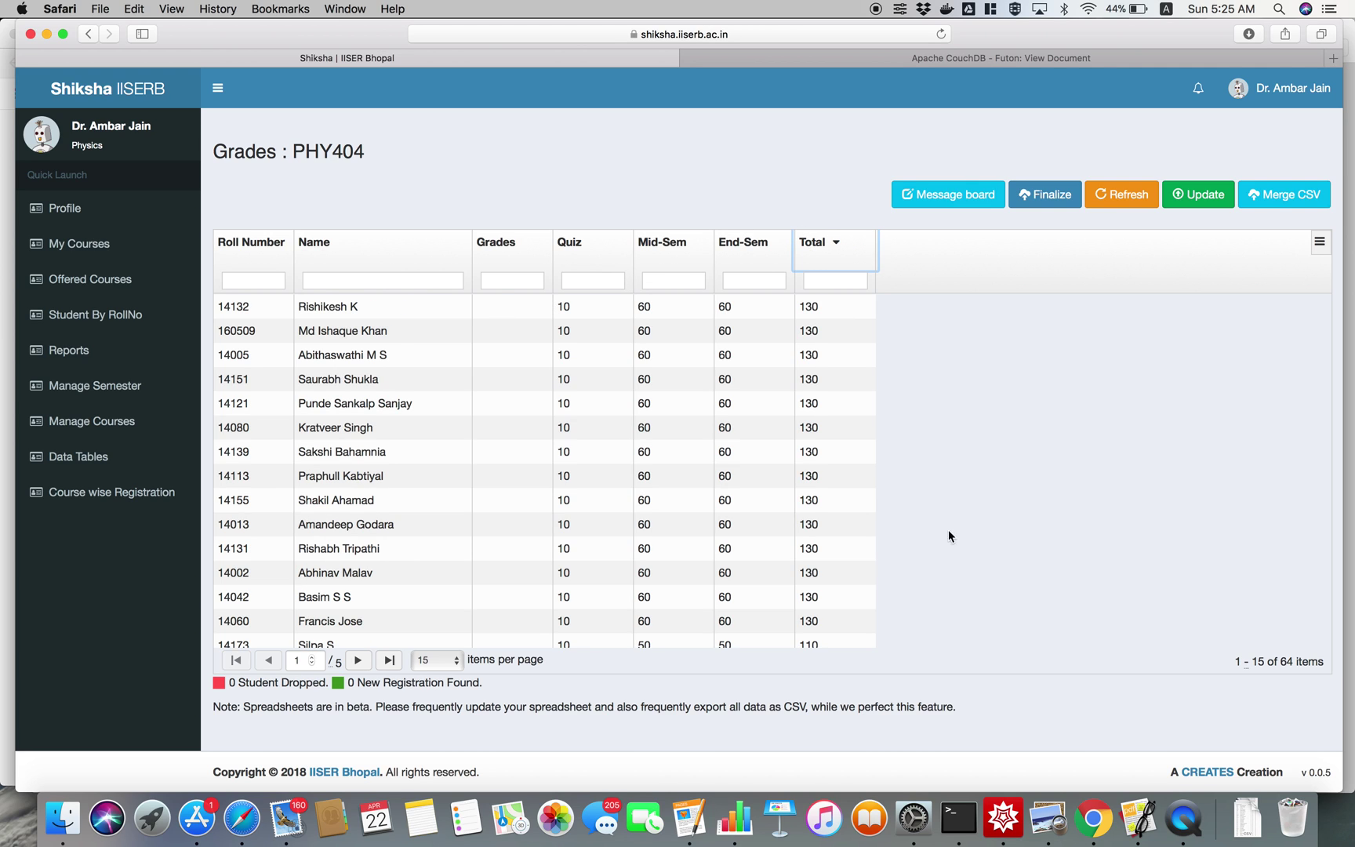
Step: Enter A as the grade for the first three students in the sorted table
left_click(515, 307)
type("A")
key("Return")
type("A")
key("Return")
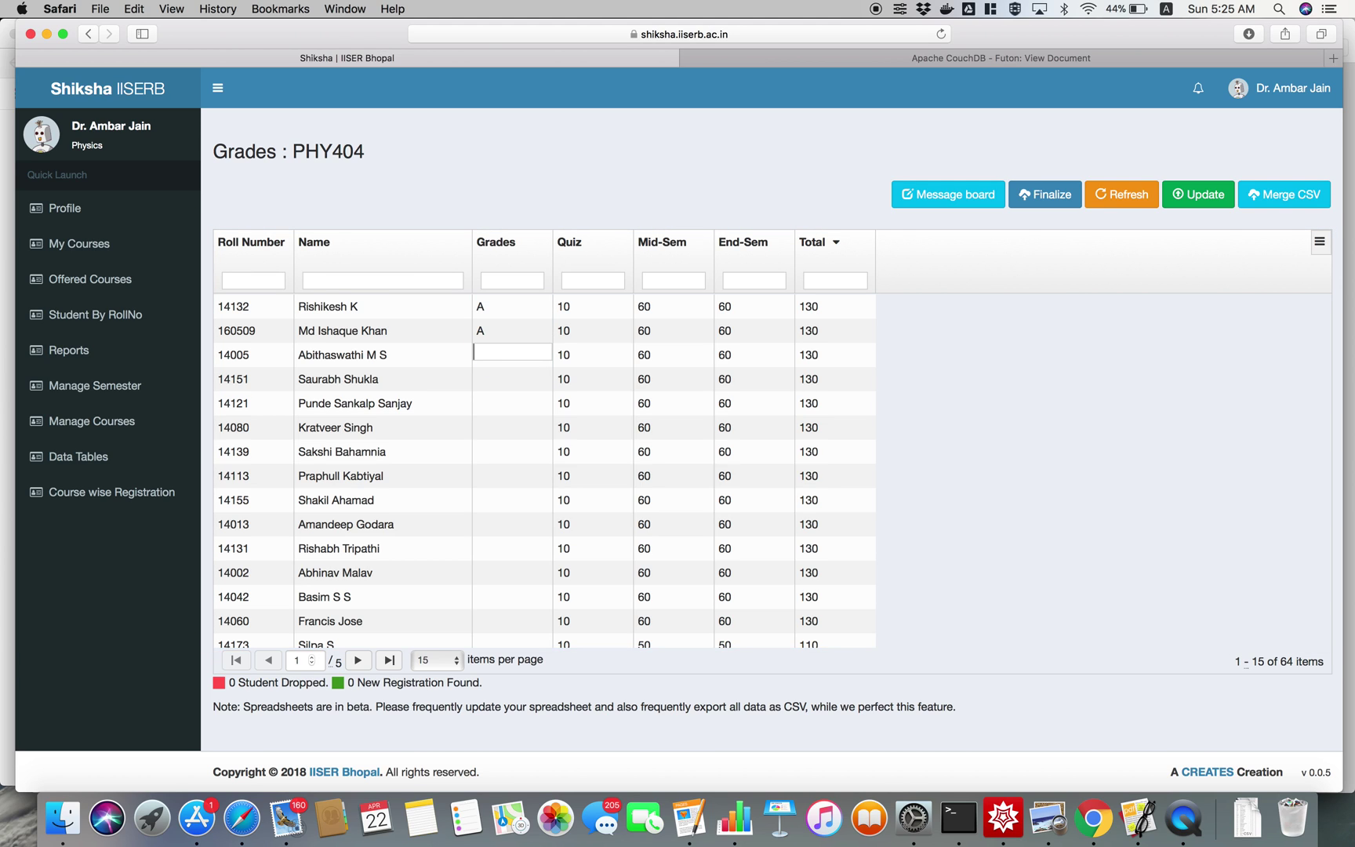
type("A")
key("Return")
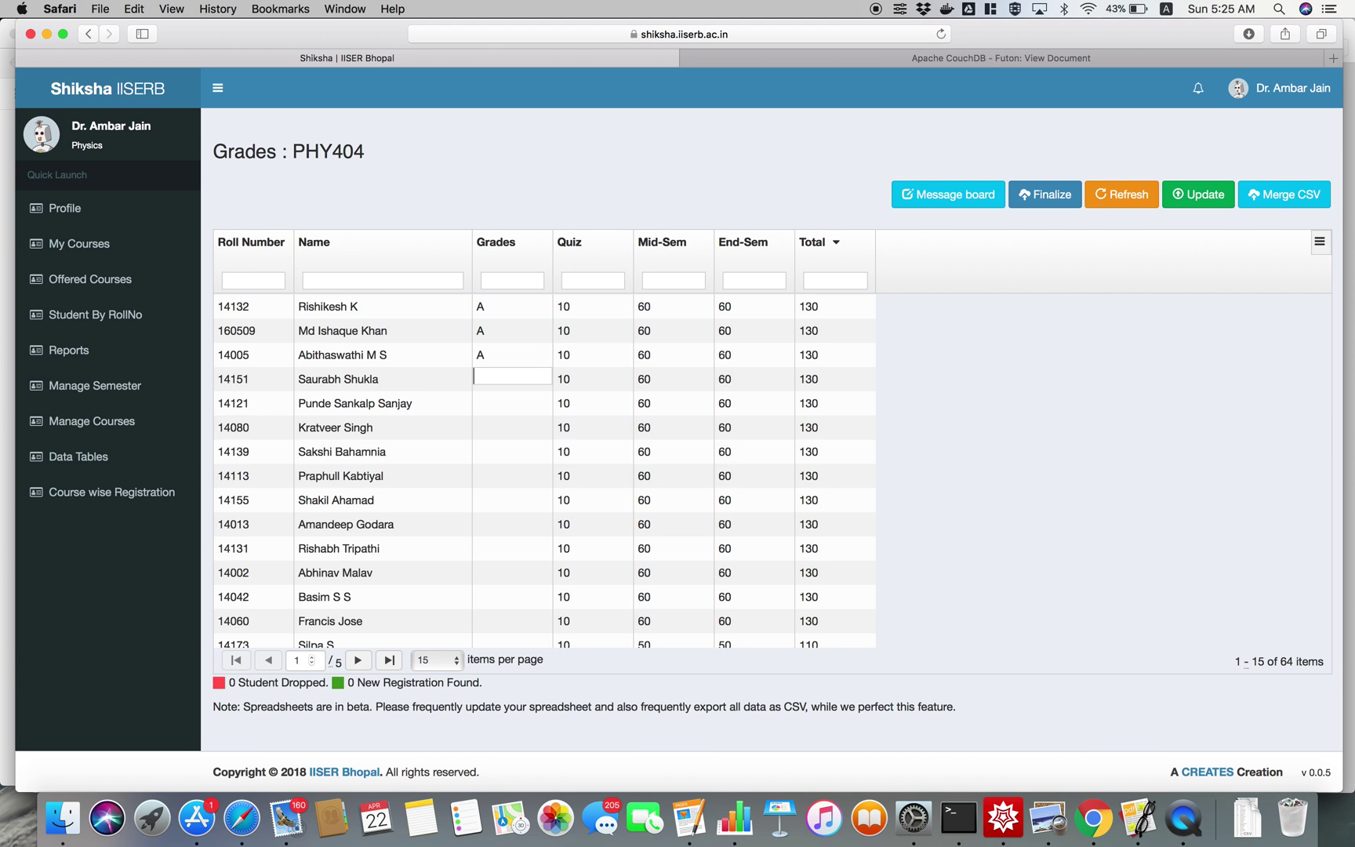
left_click(886, 423)
left_click(1292, 206)
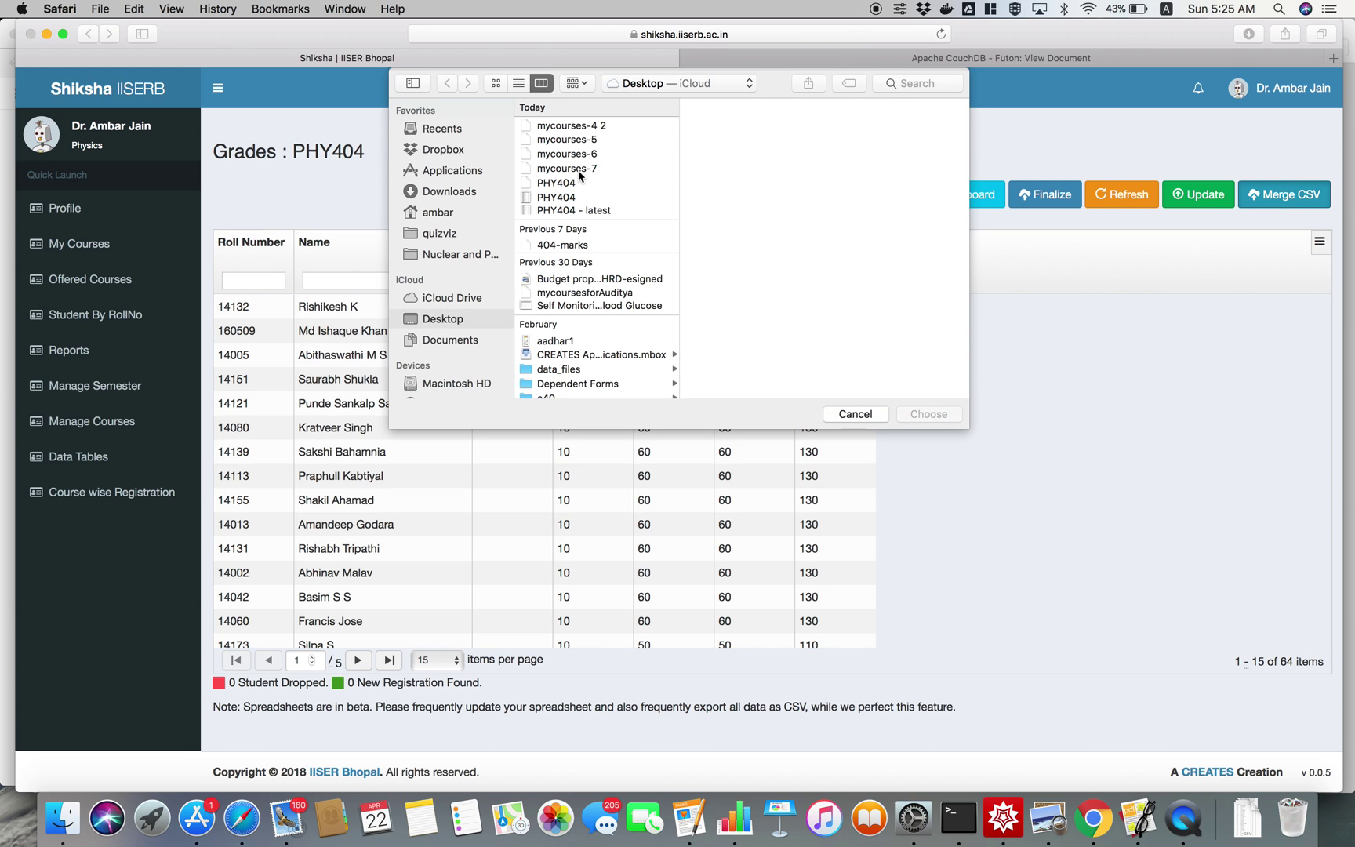
left_click(581, 169)
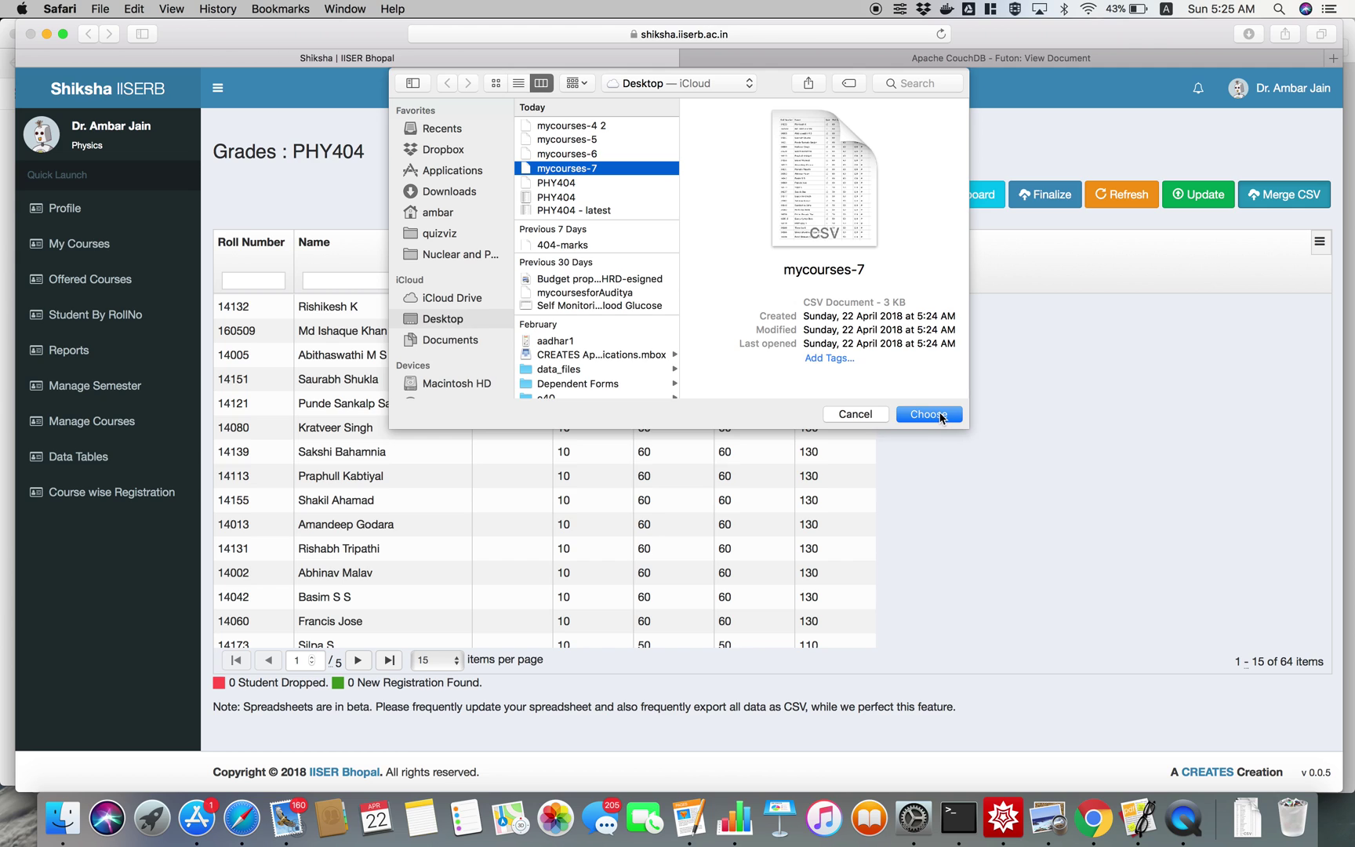
left_click(874, 418)
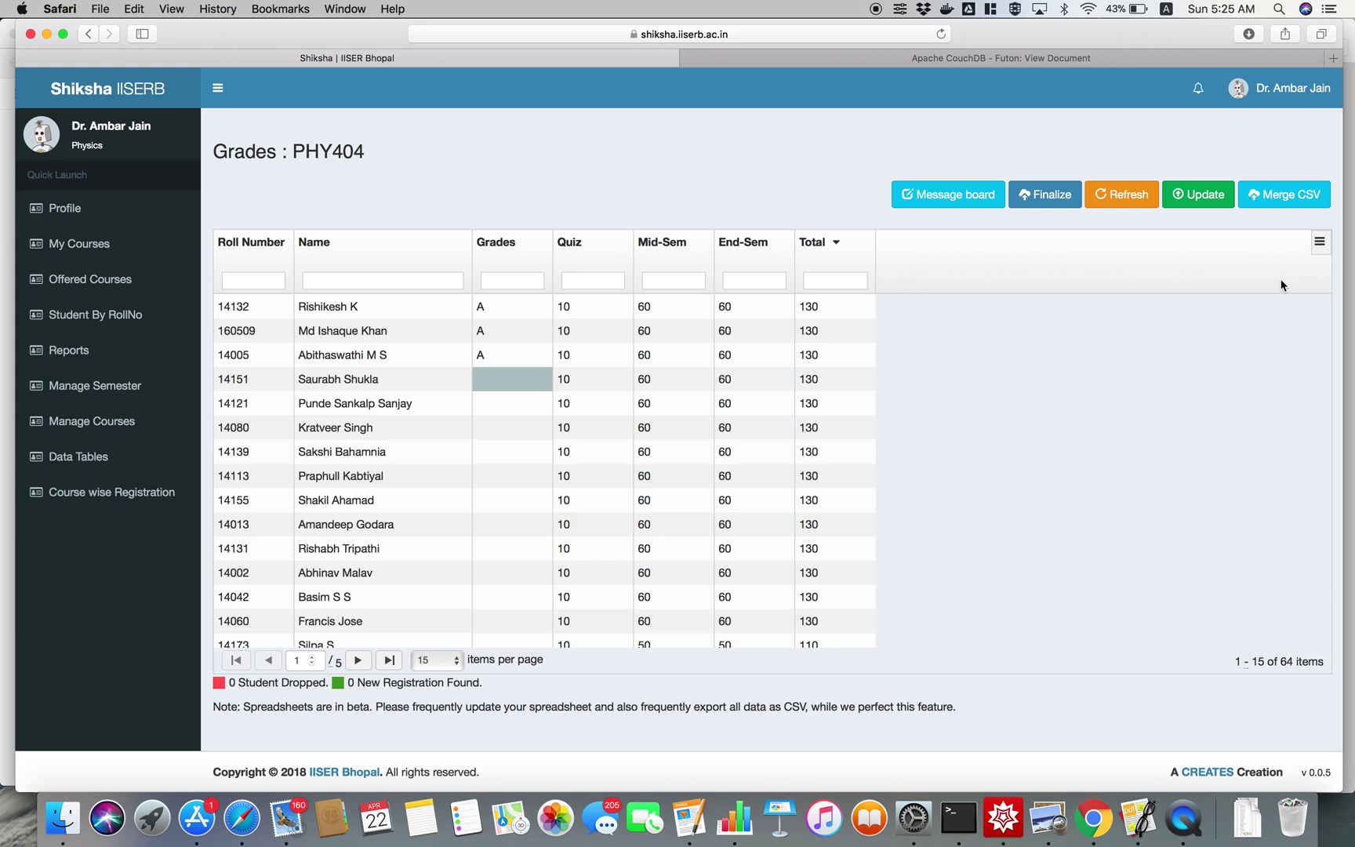
left_click(1289, 205)
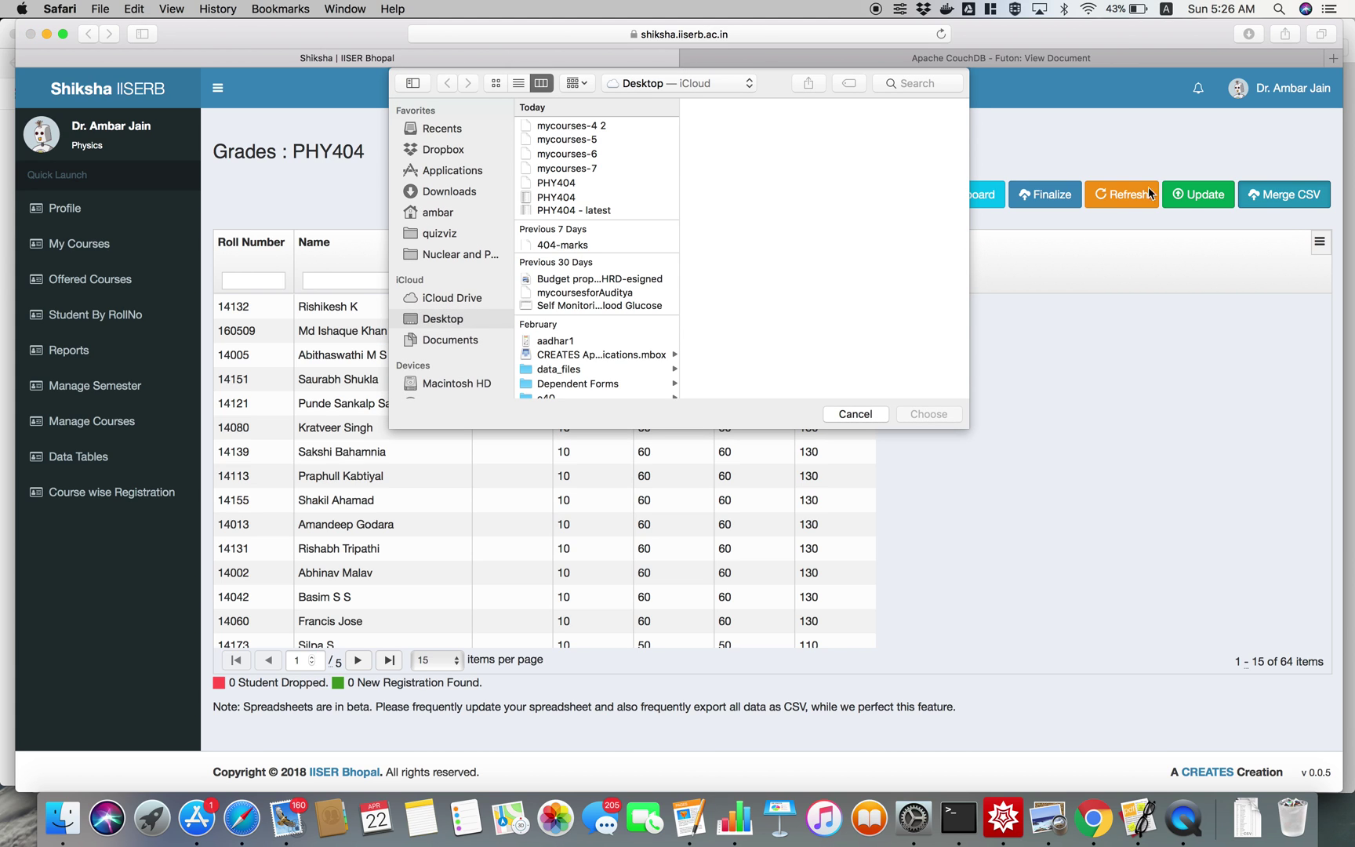
left_click(606, 169)
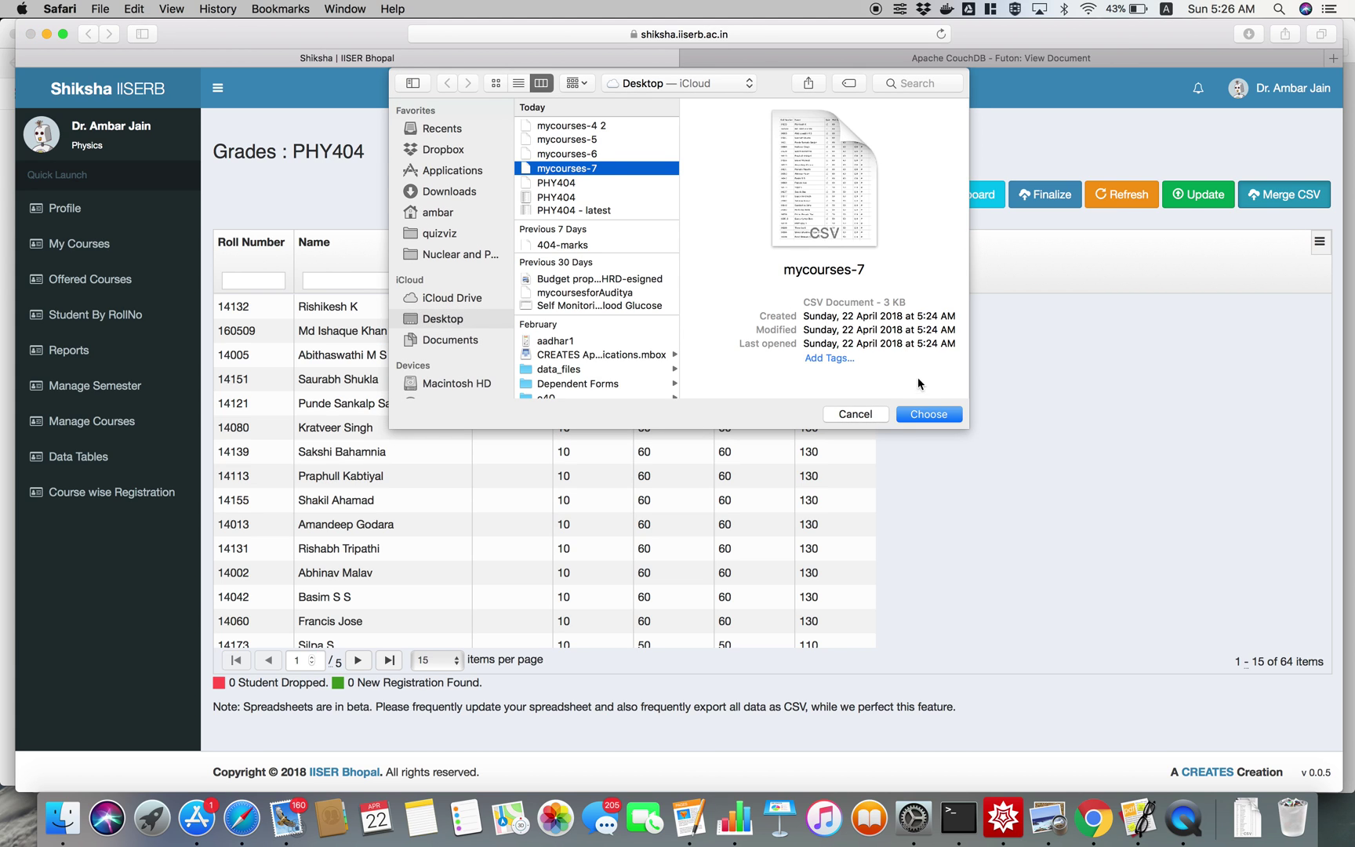
left_click(876, 415)
left_click(1320, 241)
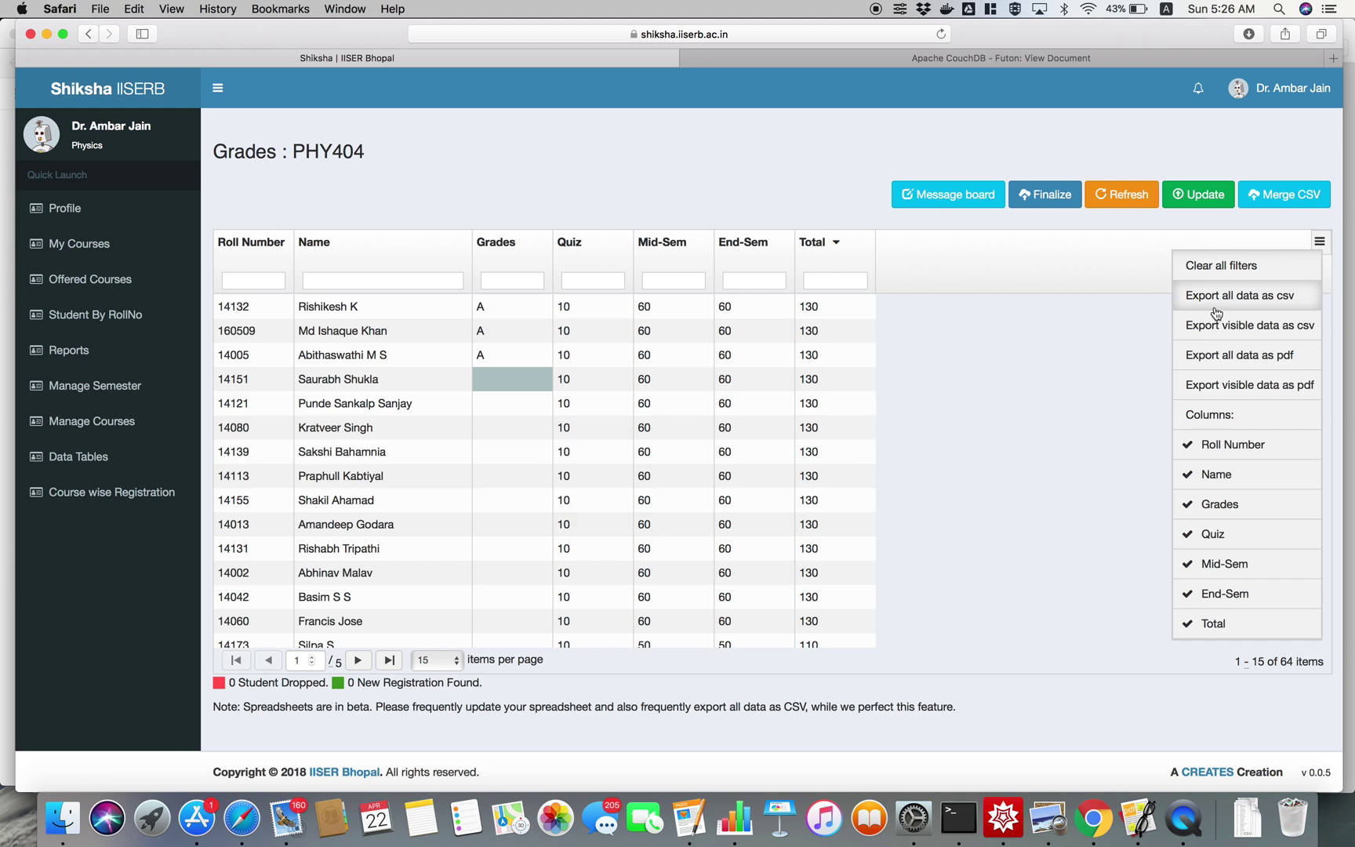
left_click(1076, 346)
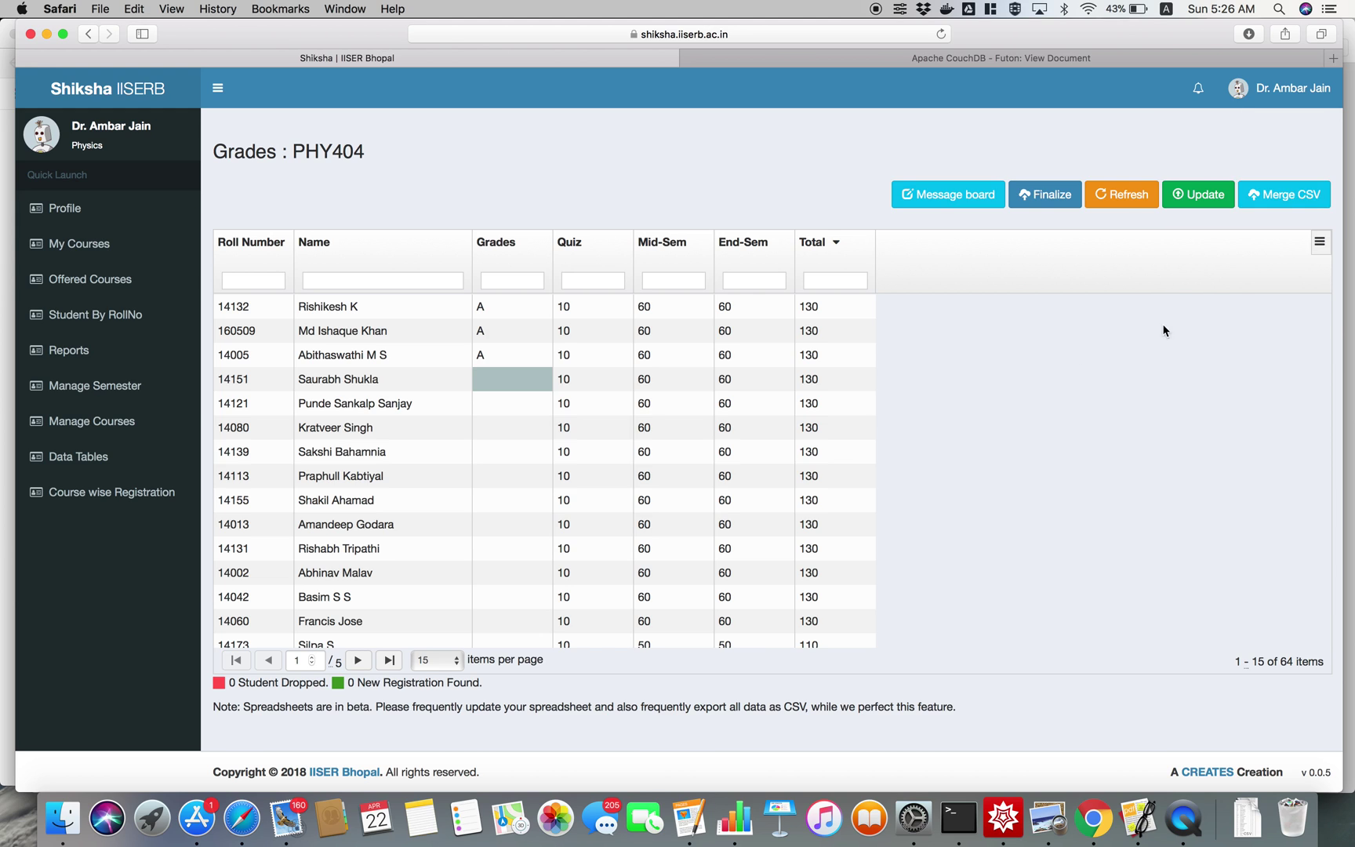
Step: Merge the mycourses-7 CSV from the Desktop into the PHY404 grades table
left_click(1306, 206)
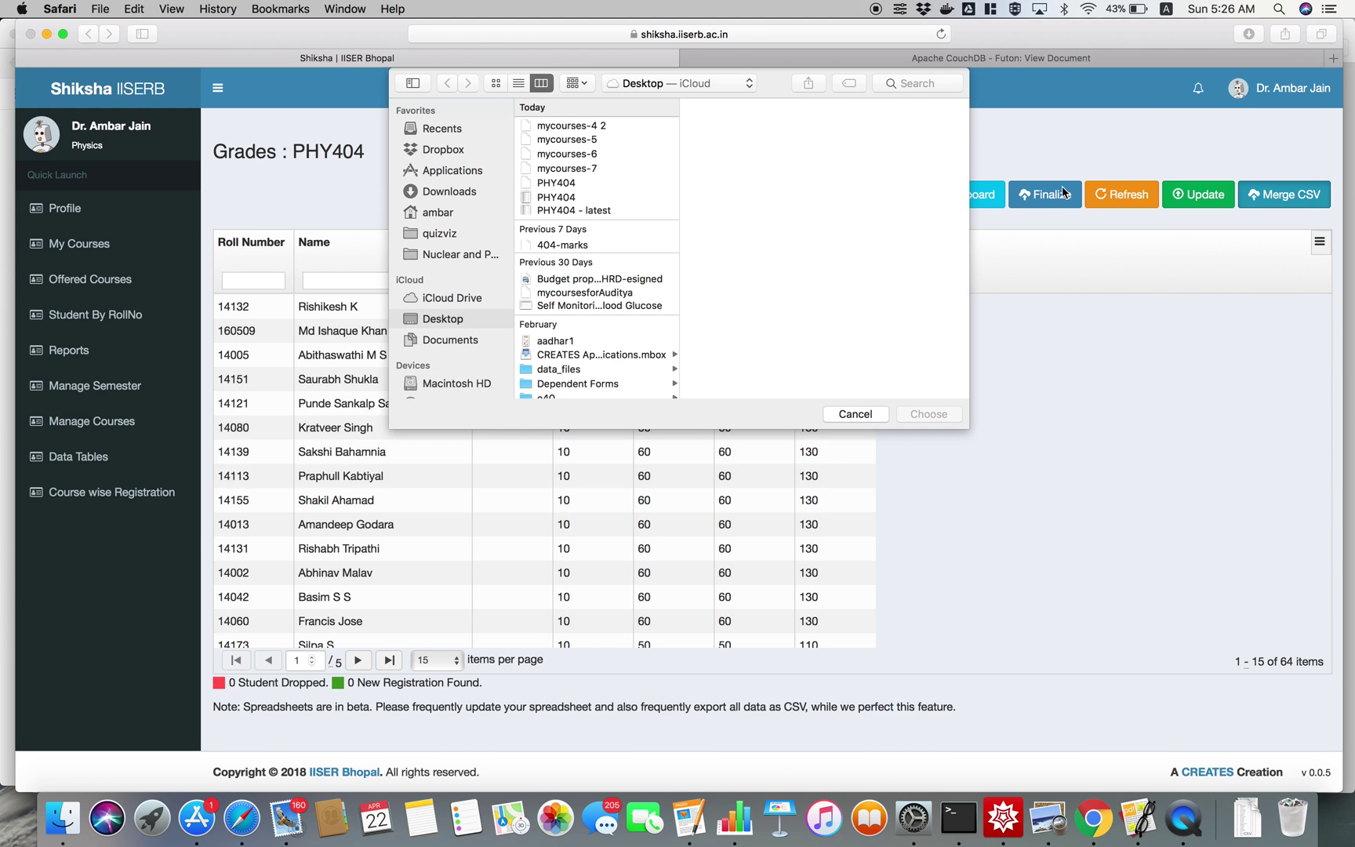
left_click(566, 169)
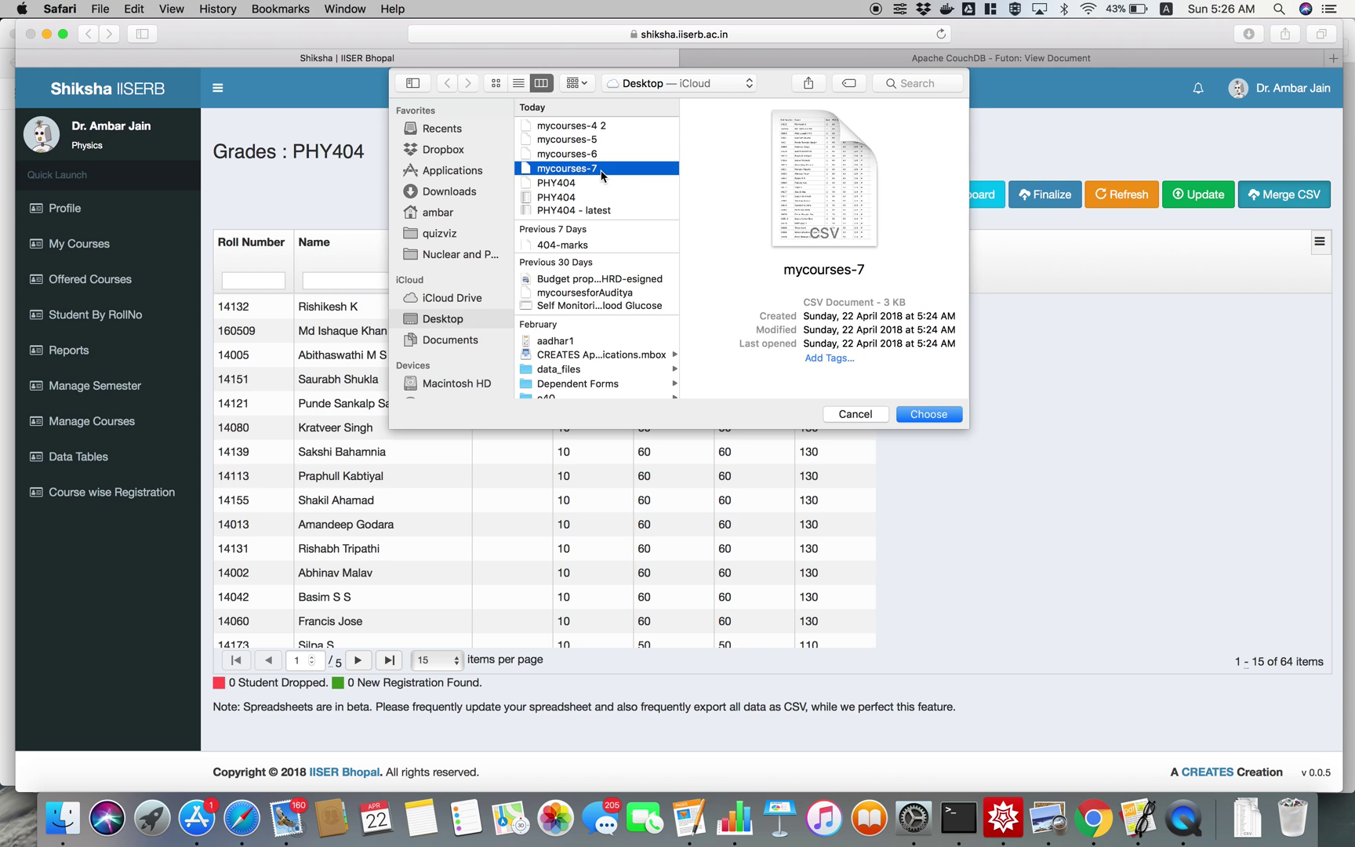
left_click(935, 420)
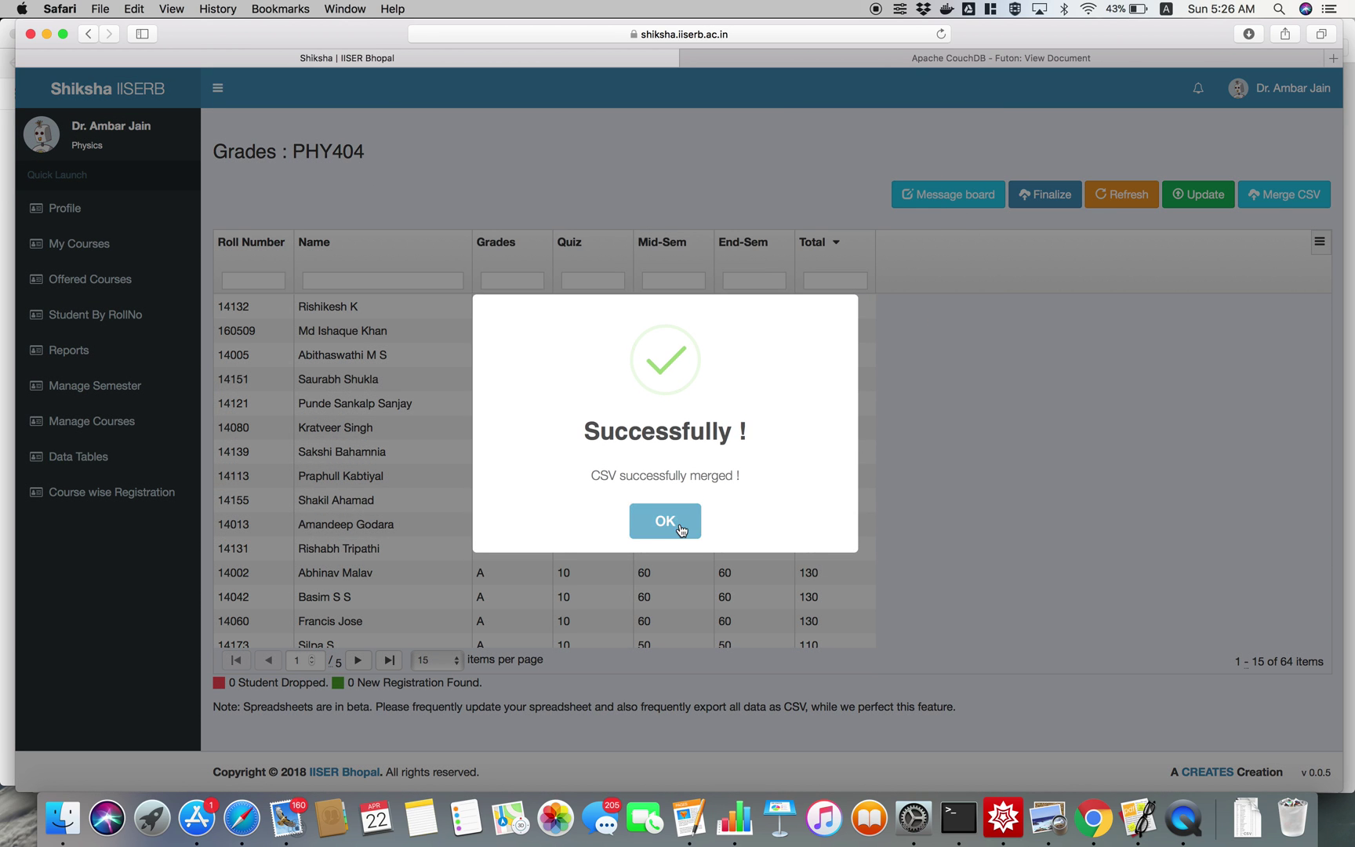
left_click(687, 522)
Step: Set the grades table to 10000 items per page and check the merged grades down to the last student
left_click(438, 661)
left_click(430, 728)
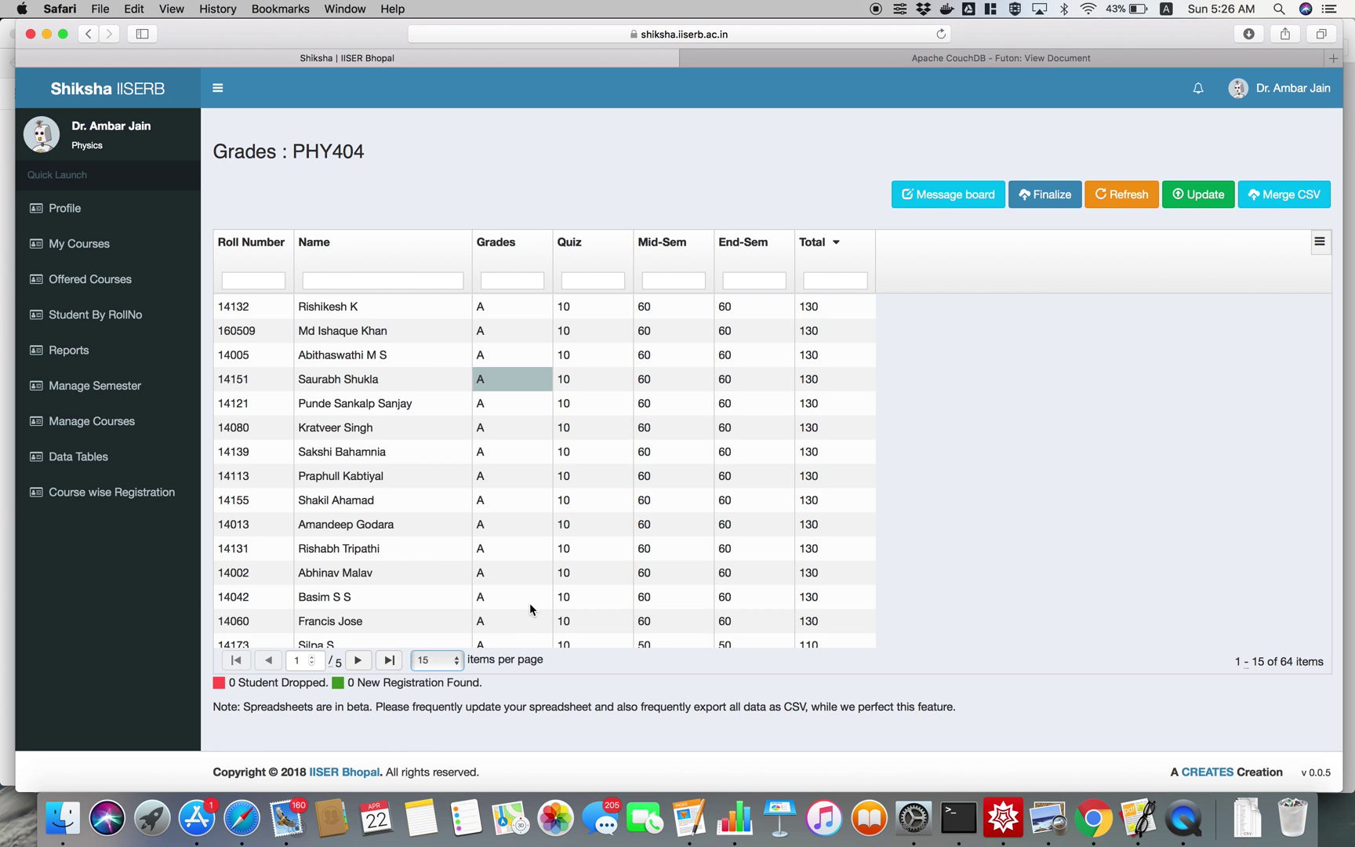
scroll(530, 601, "down", 10)
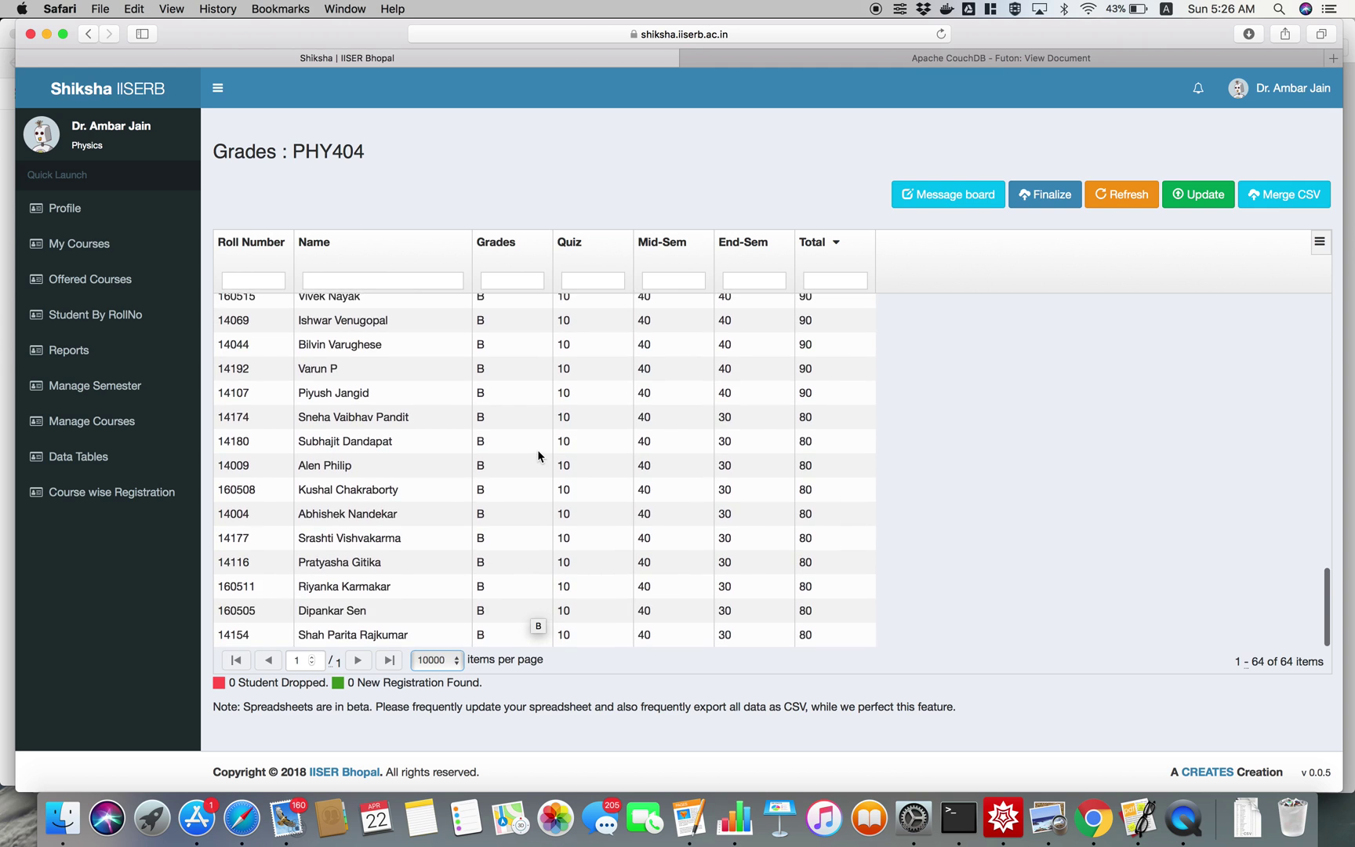
scroll(536, 449, "up", 10)
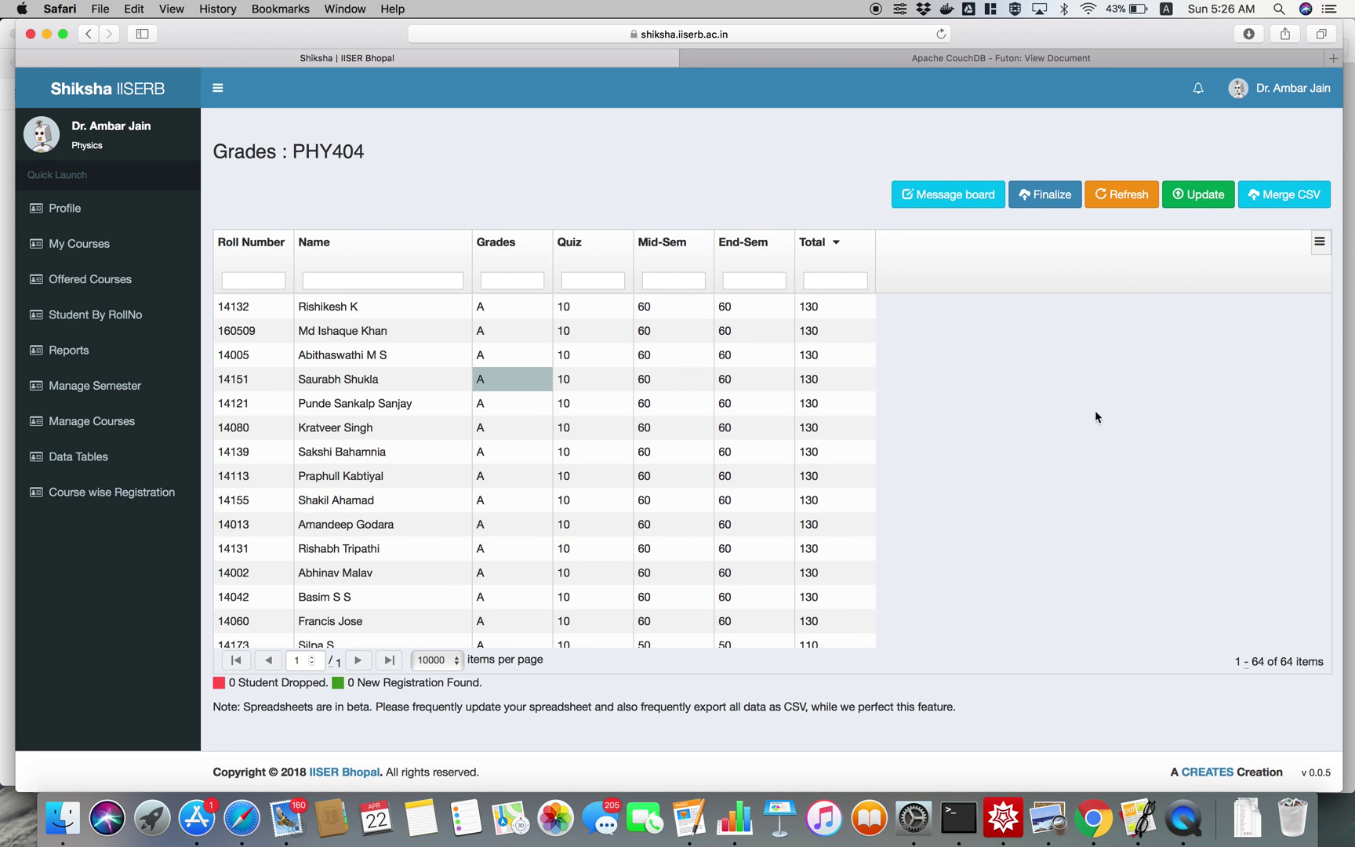
Step: Update the PHY404 grades table with the merged grades
left_click(1197, 194)
left_click(755, 523)
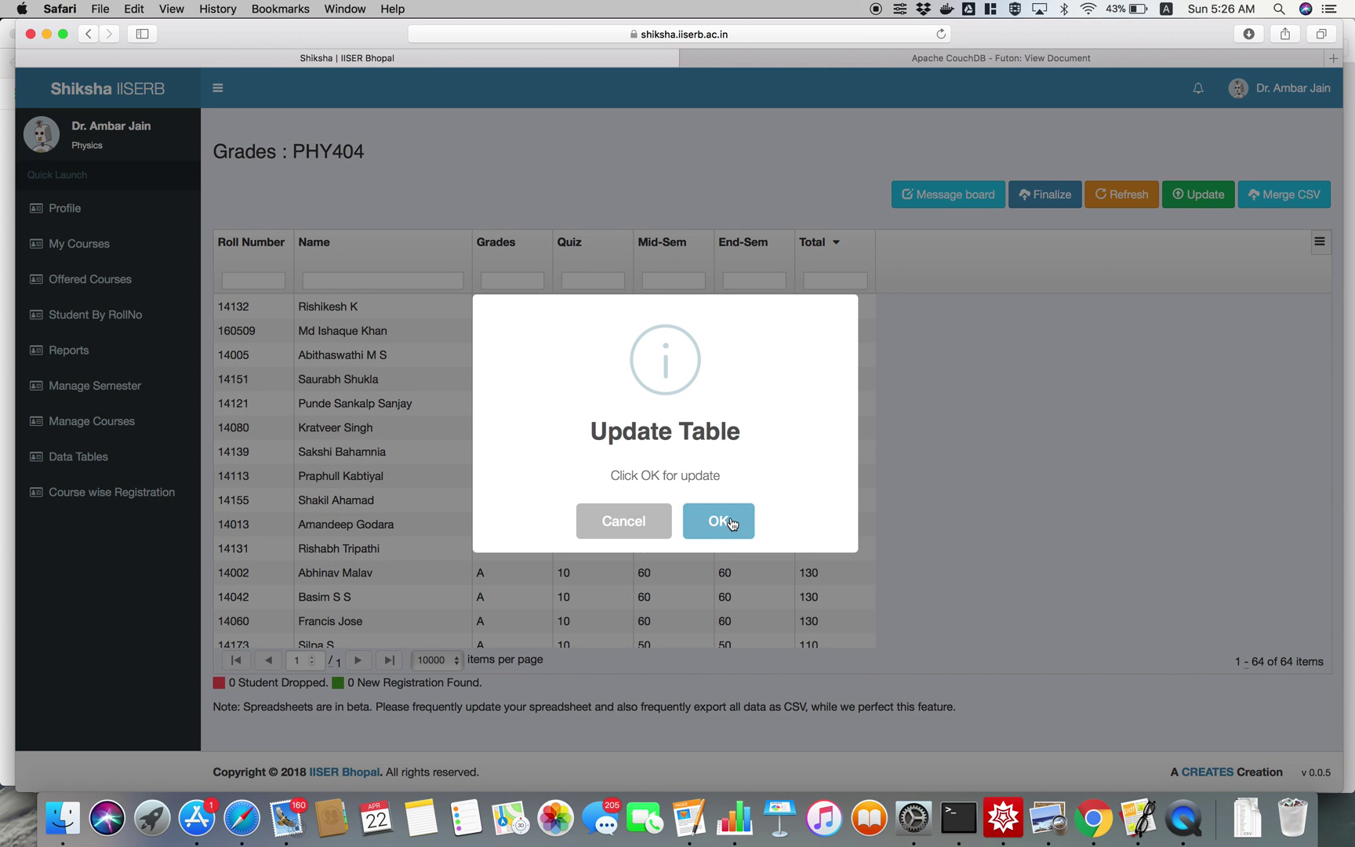
left_click(679, 524)
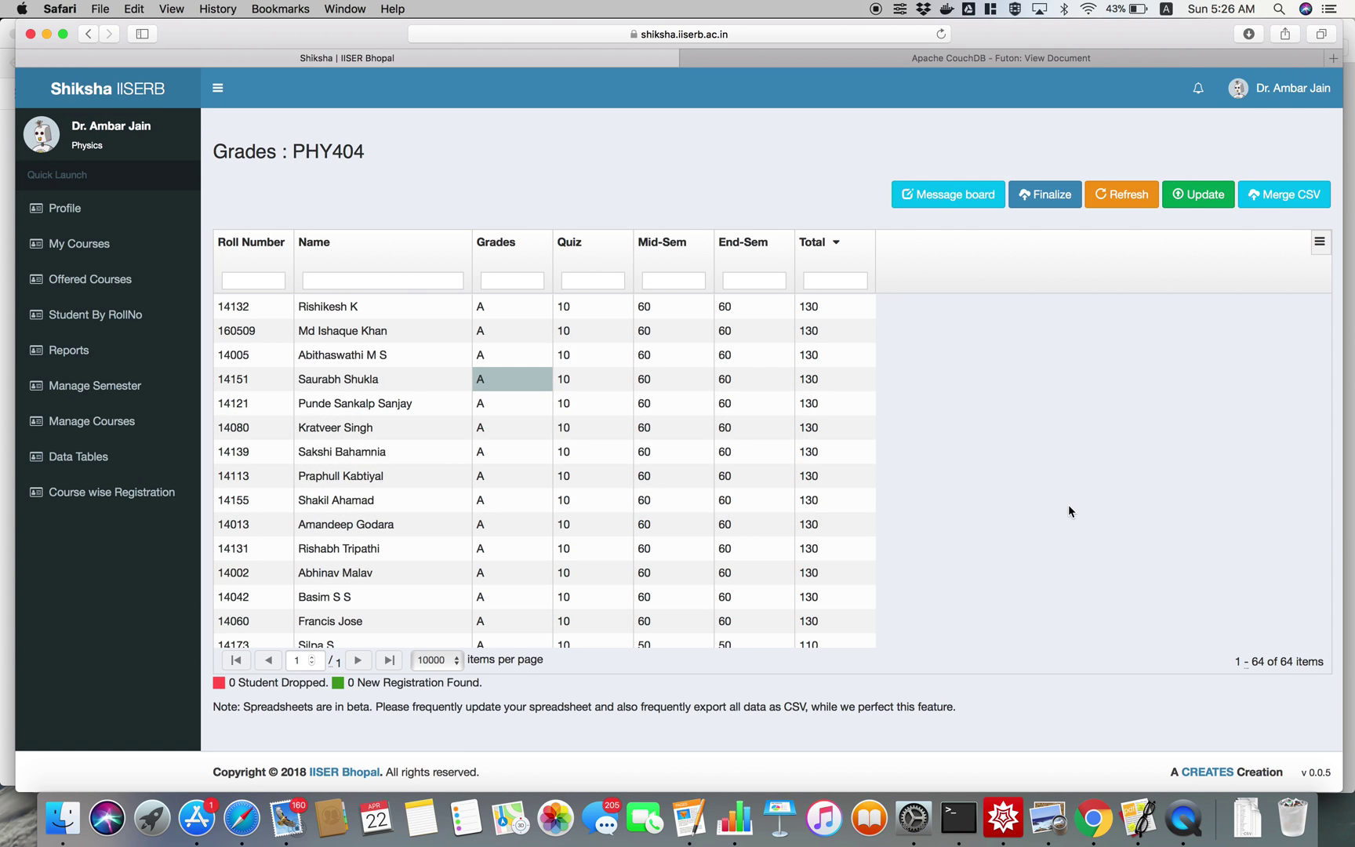
Step: Finalize the PHY404 grades and confirm locking the spreadsheet against further edits
left_click(1051, 201)
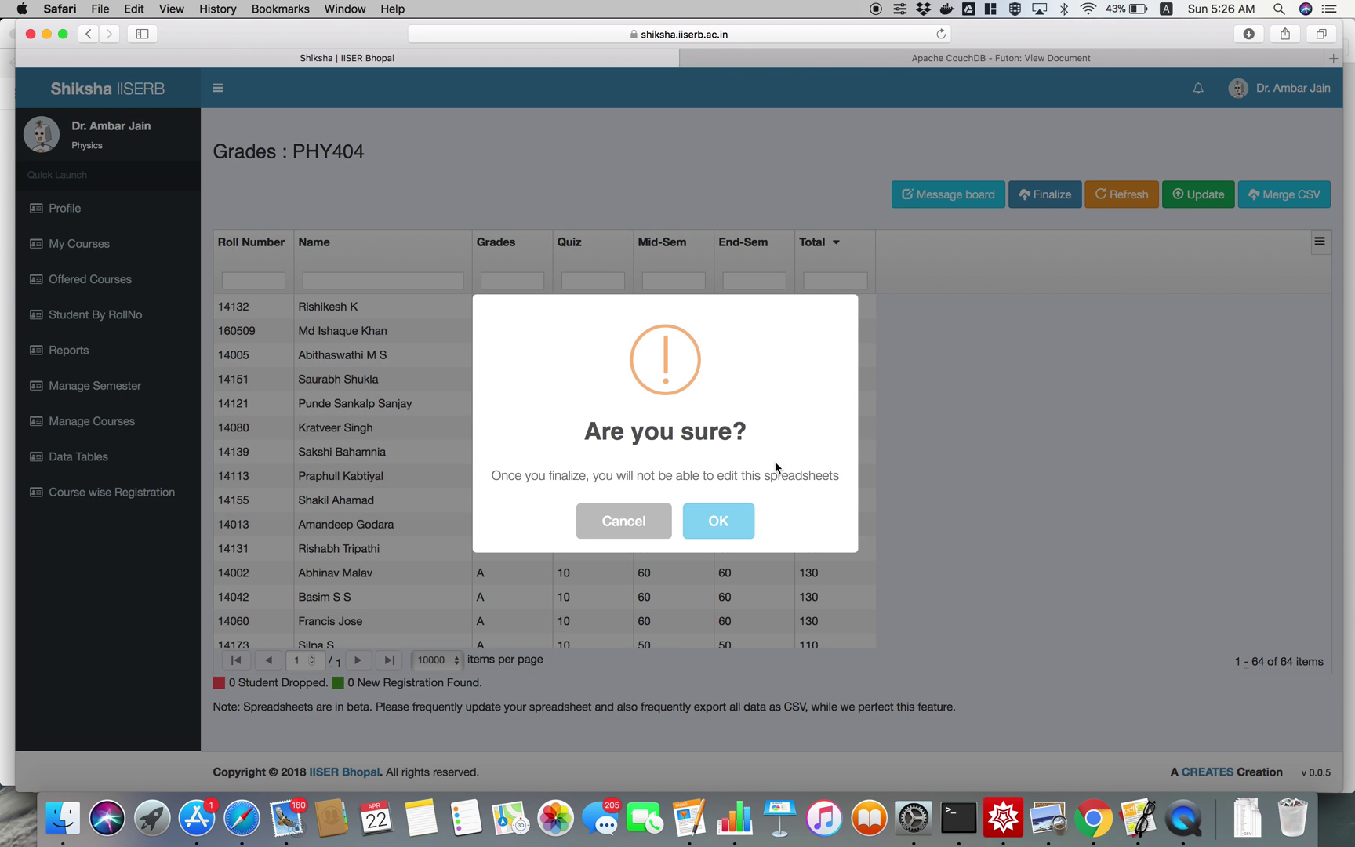
left_click(729, 520)
left_click(662, 534)
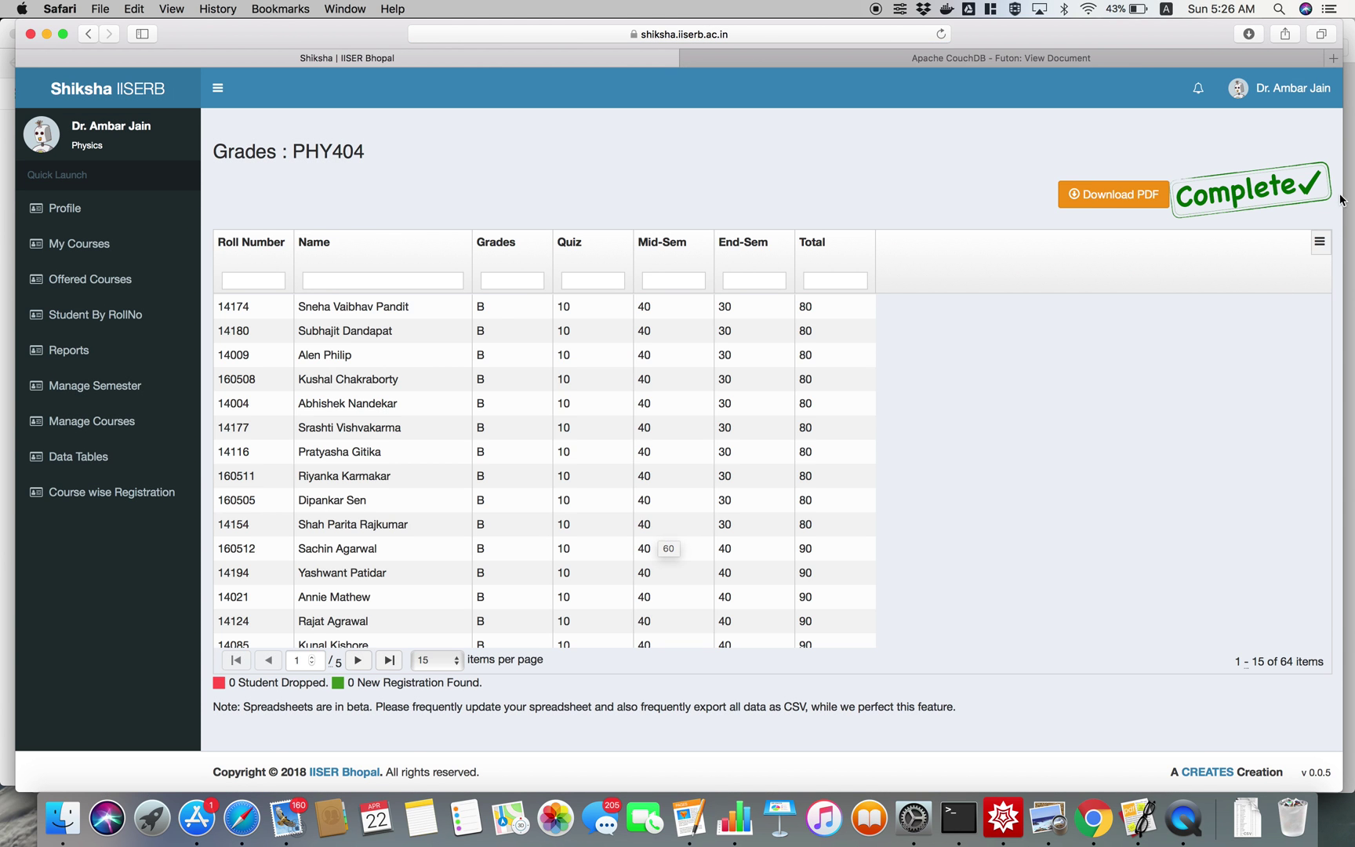
Step: Download the finalized grades as a PDF and look through Grades_For_PHY404-2.pdf in Preview
left_click(1124, 196)
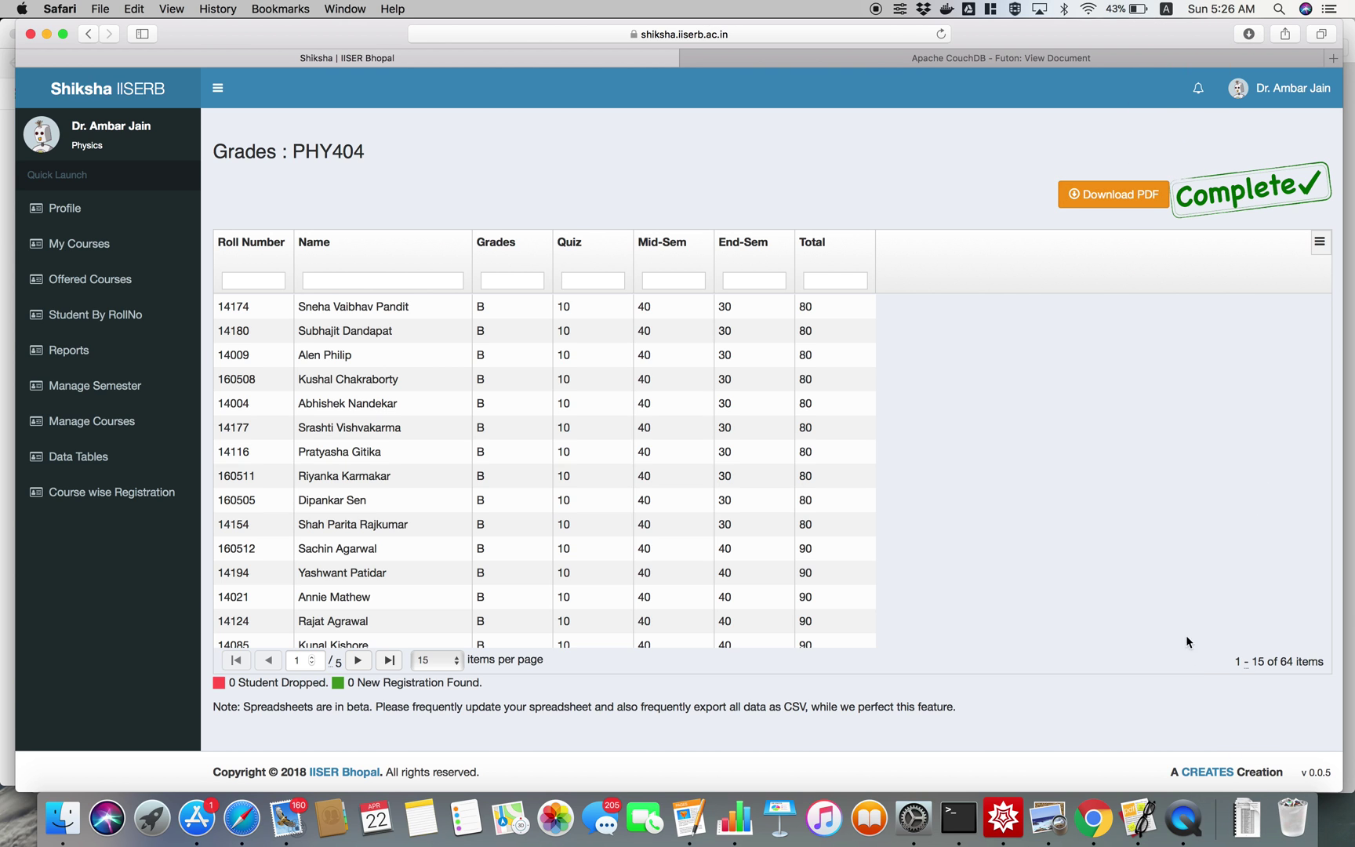
left_click(1248, 818)
left_click(1248, 745)
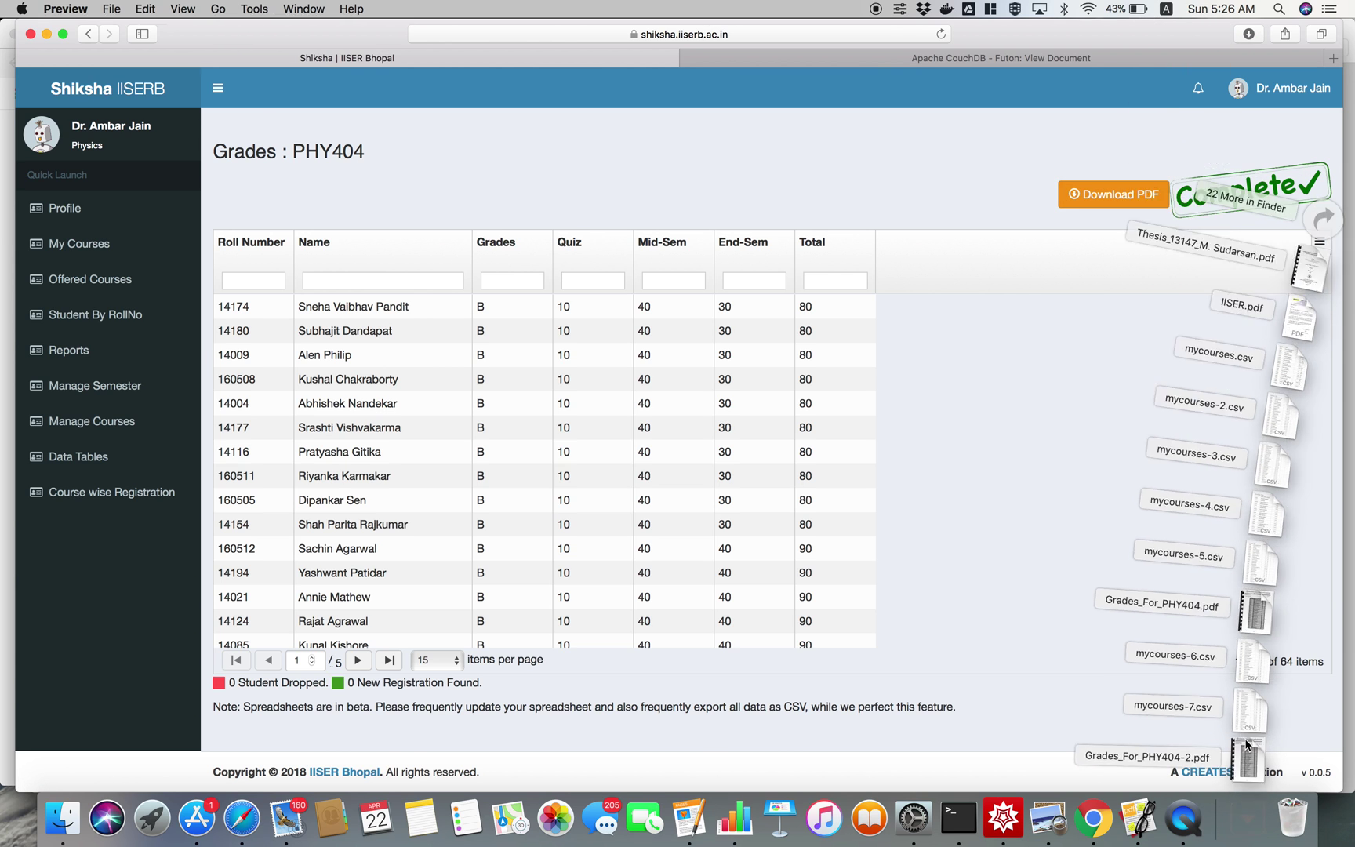
scroll(995, 526, "down", 5)
scroll(995, 526, "down", 20)
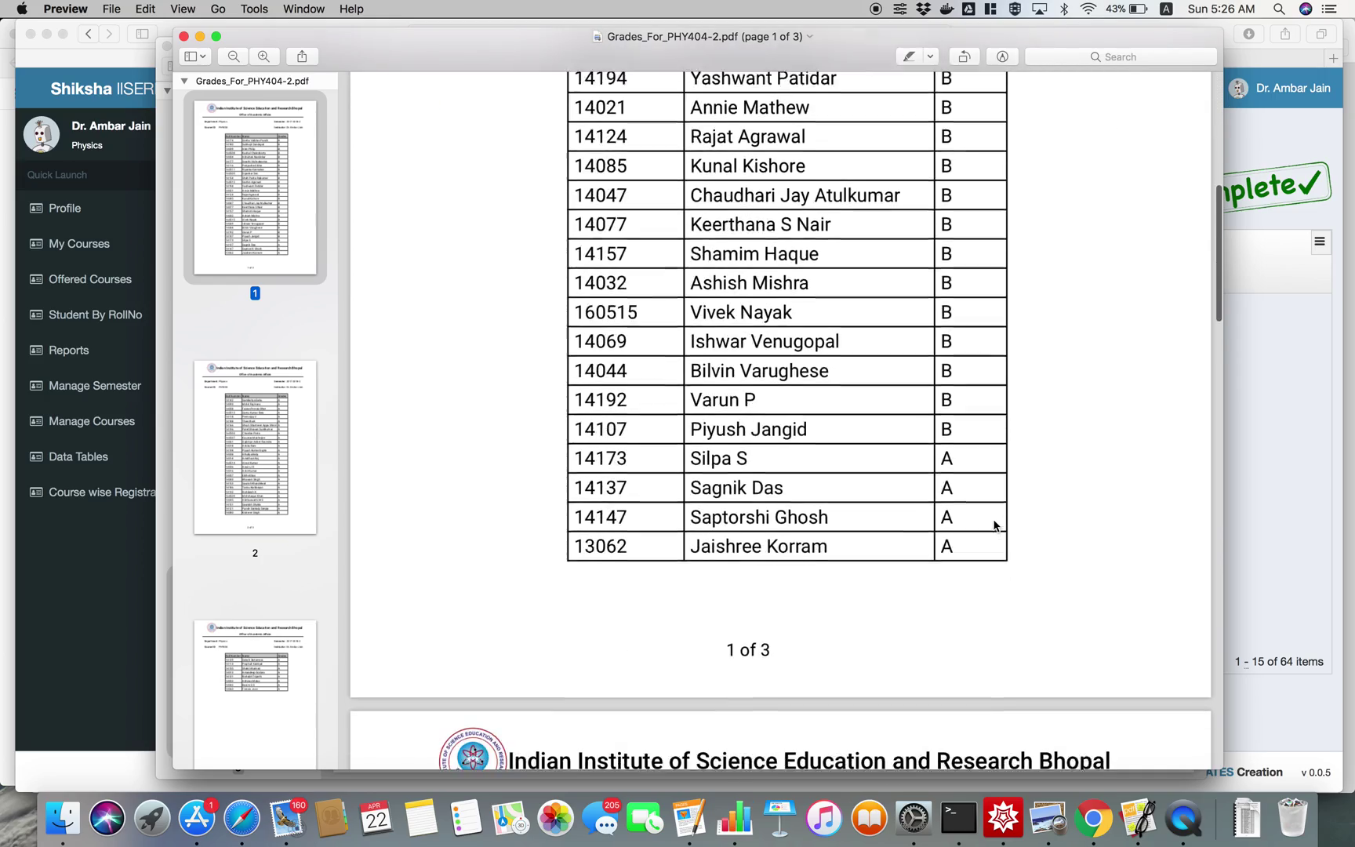
scroll(994, 525, "up", 20)
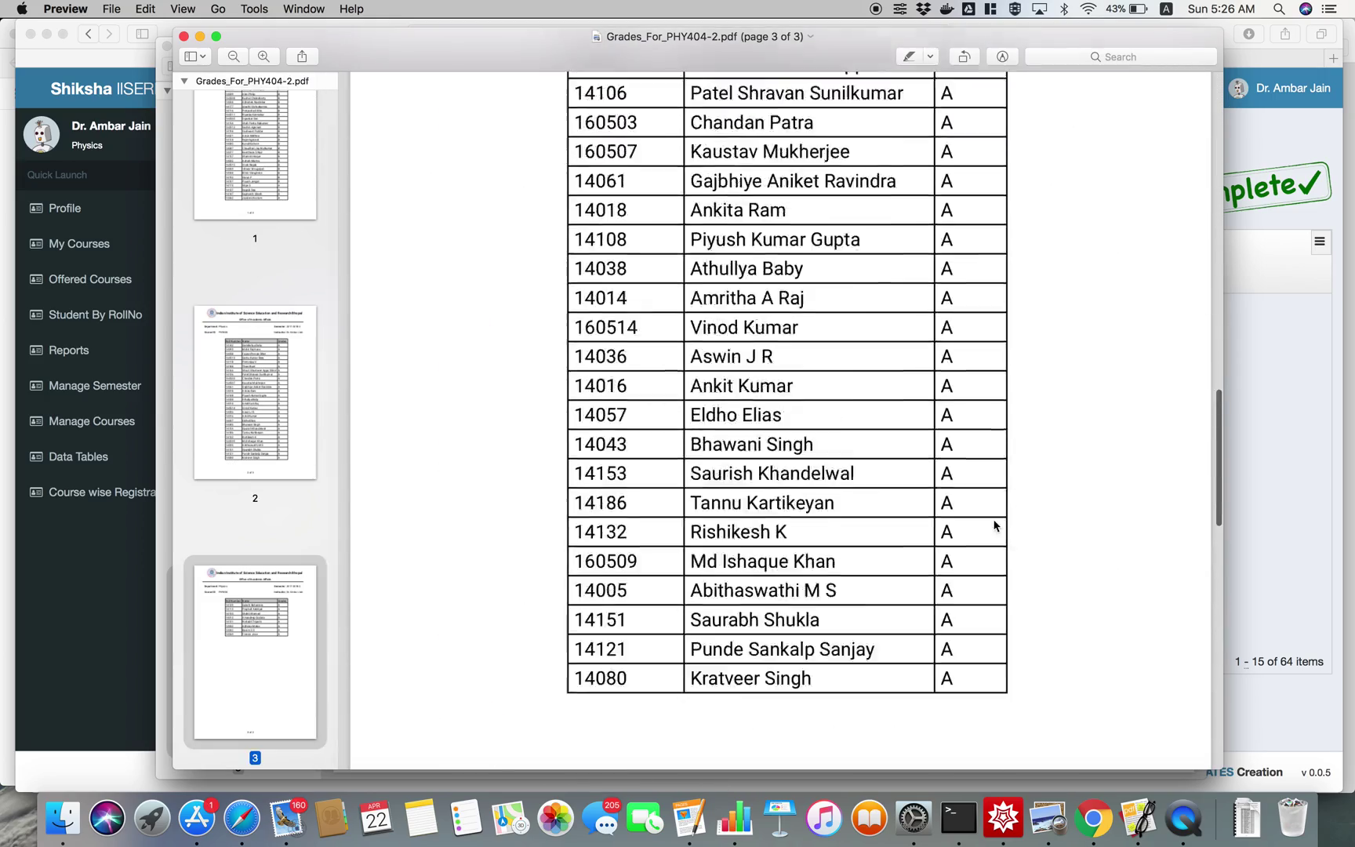